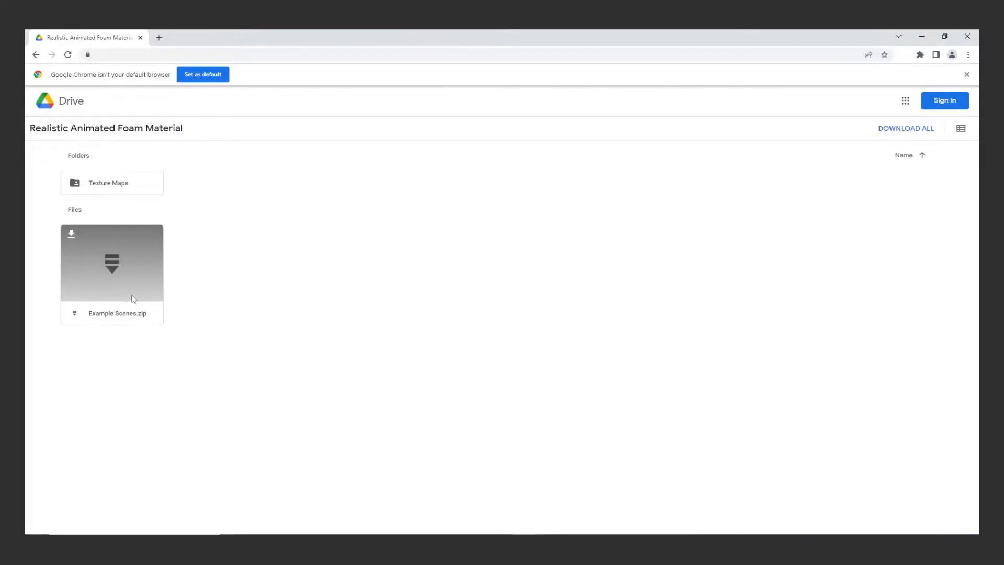
Try to download Slow.zip from the Displacement 32-Bit folder inside Texture Maps
{"action": "double_click", "coordinate": [121, 183]}
{"action": "double_click", "coordinate": [120, 184]}
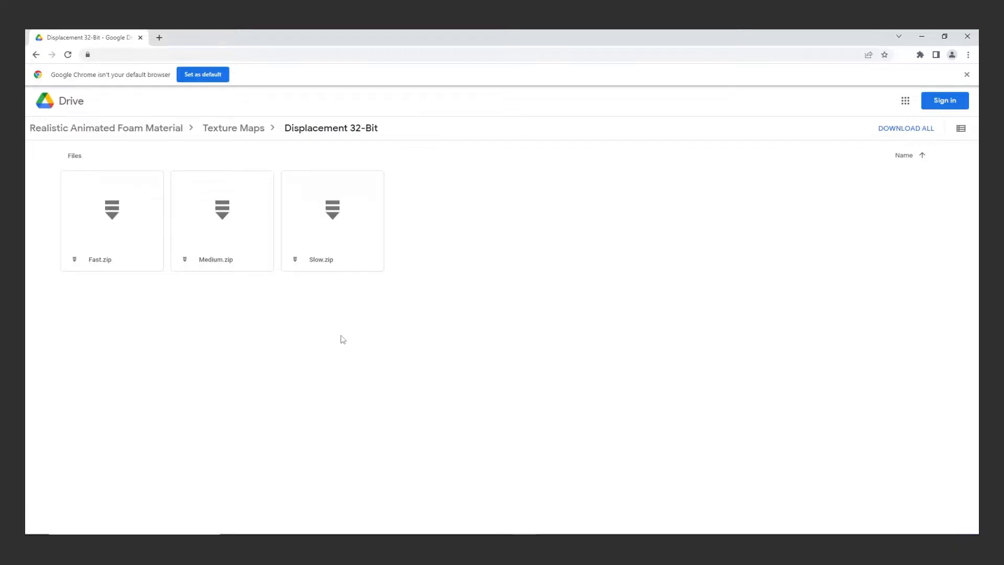
{"action": "mouse_move", "coordinate": [306, 239]}
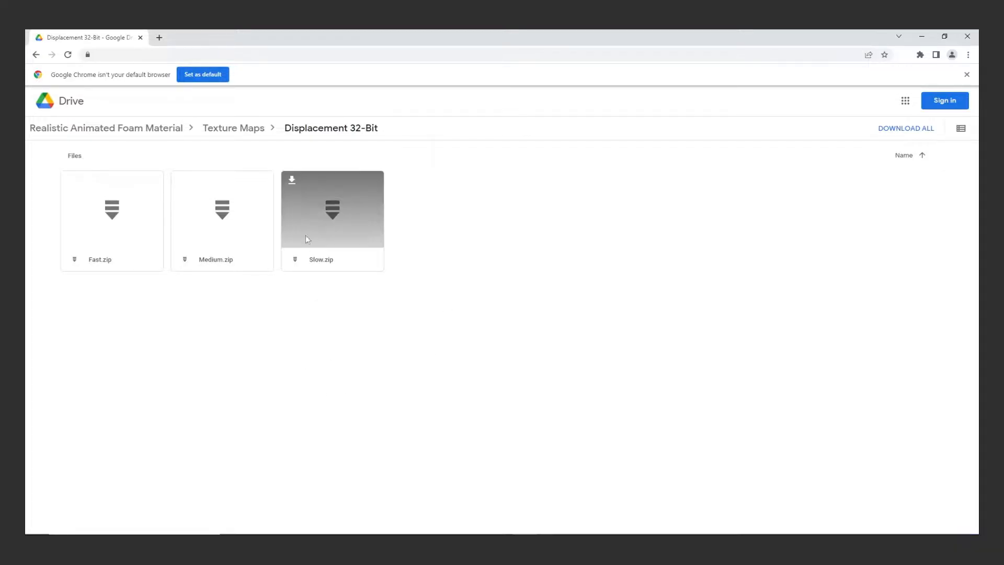
{"action": "left_click", "coordinate": [292, 183]}
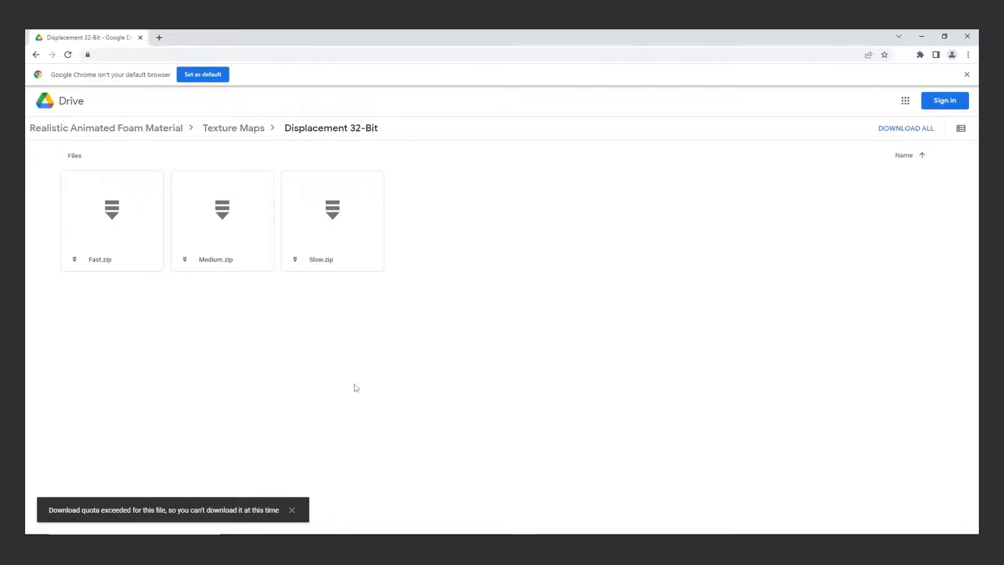
Go back to the Realistic Animated Foam Material folder and download all of its contents
{"action": "left_click", "coordinate": [132, 128]}
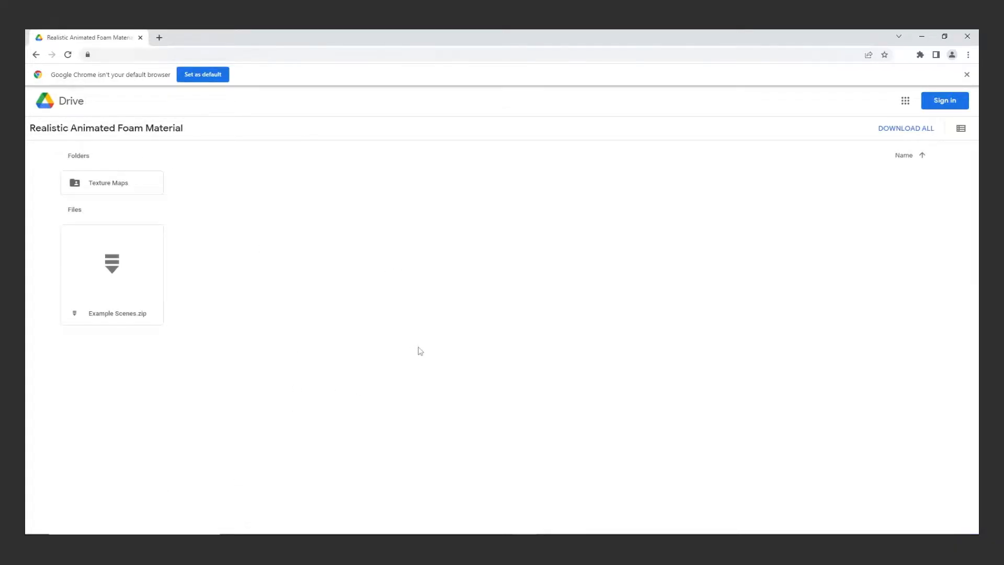
{"action": "left_click", "coordinate": [898, 130]}
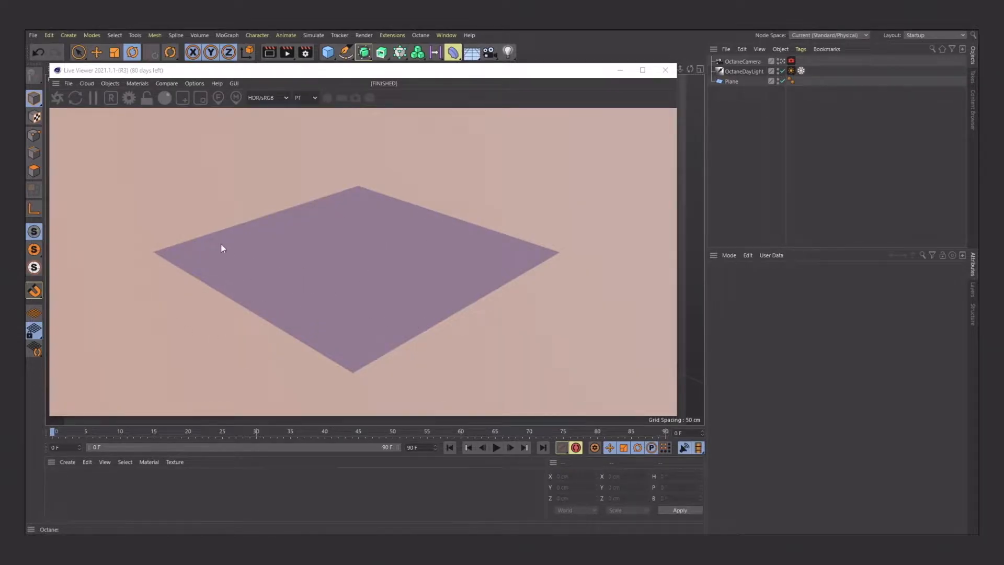
Create a new Octane Material and apply it to the Plane object
{"action": "left_click", "coordinate": [67, 462]}
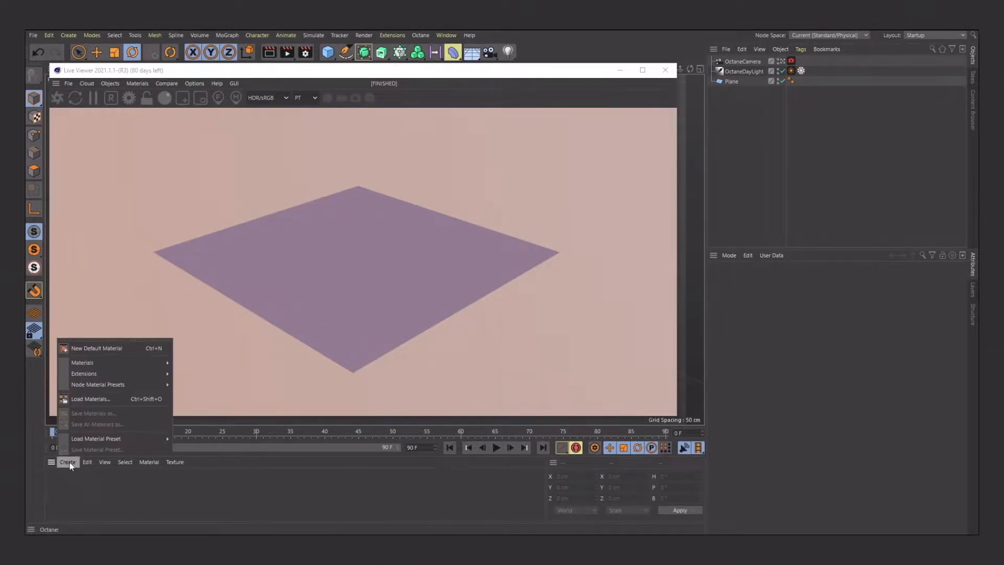
{"action": "mouse_move", "coordinate": [108, 372]}
{"action": "mouse_move", "coordinate": [187, 374]}
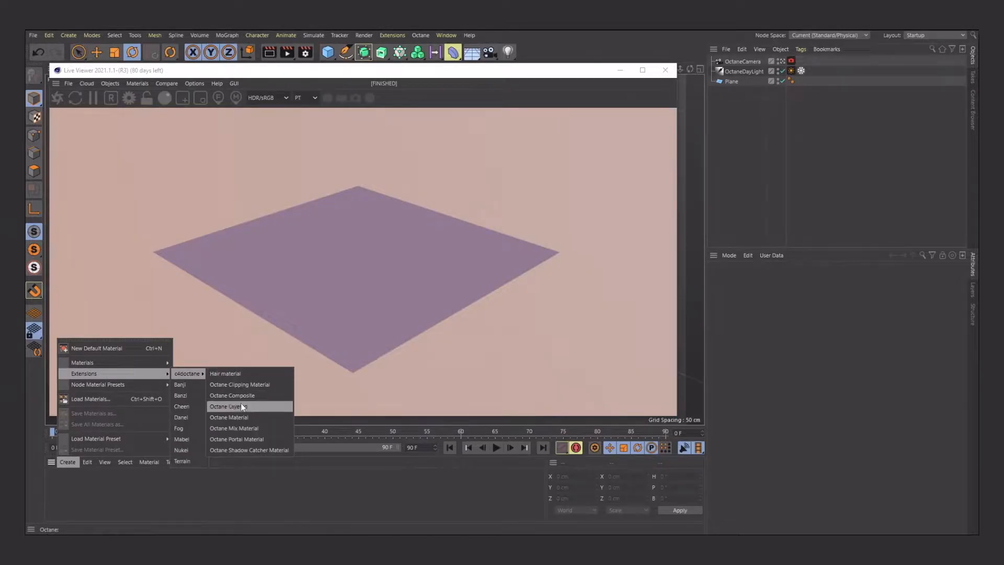
{"action": "left_click", "coordinate": [243, 419]}
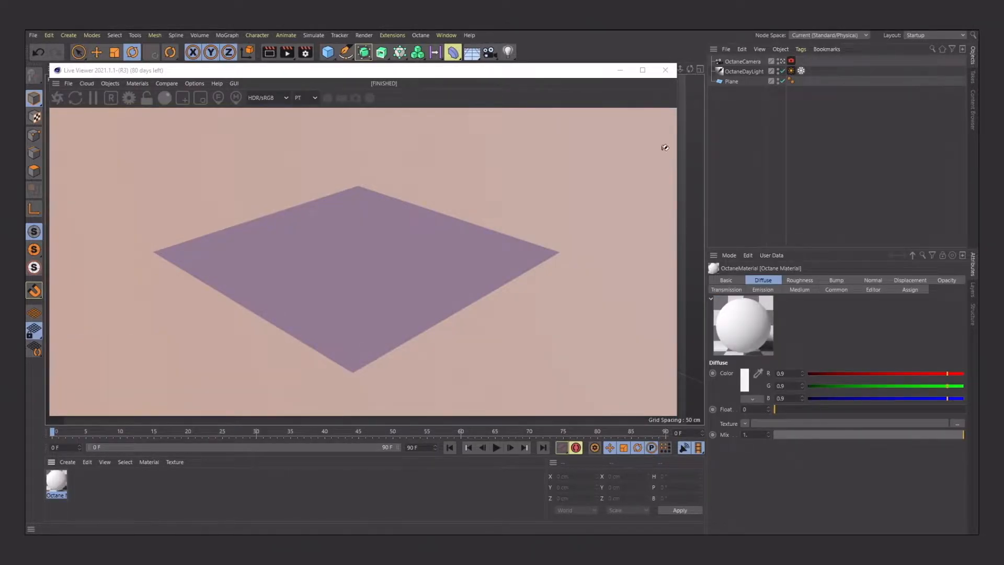
{"action": "left_click_drag", "start_coordinate": [727, 83], "coordinate": [728, 82]}
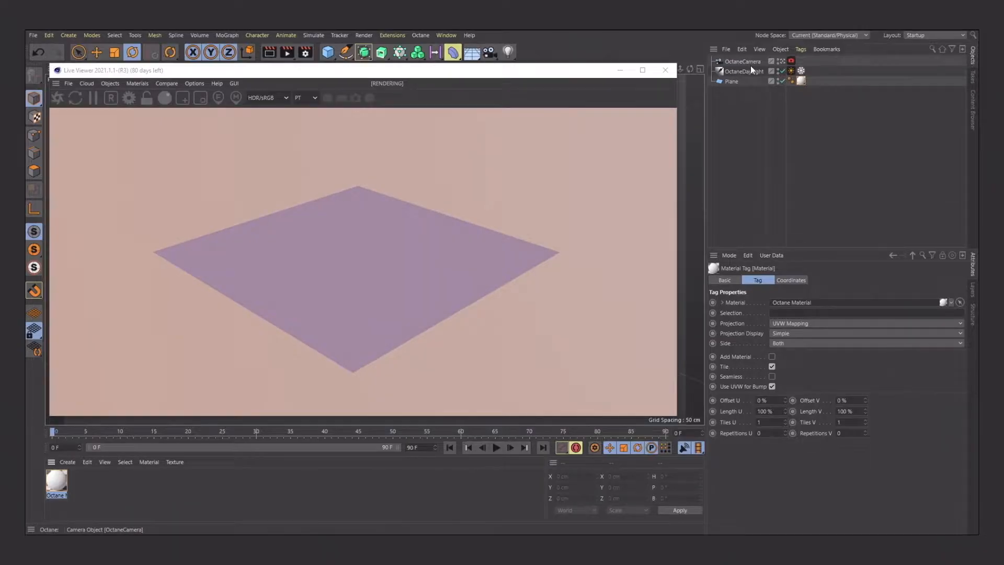
Open the new material in the Material Editor and set its material type to Glossy
{"action": "double_click", "coordinate": [57, 481]}
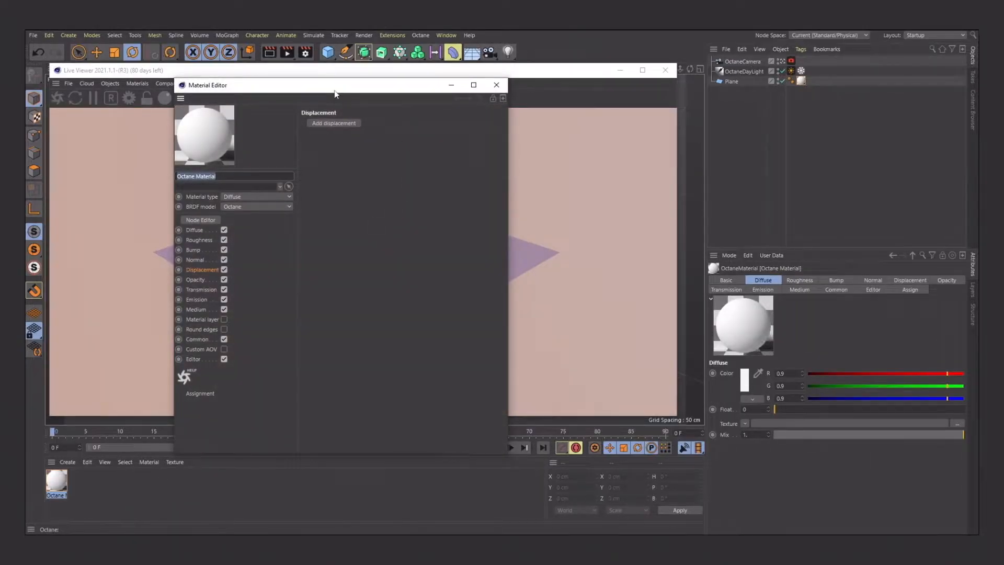
{"action": "left_click_drag", "start_coordinate": [335, 93], "coordinate": [732, 70]}
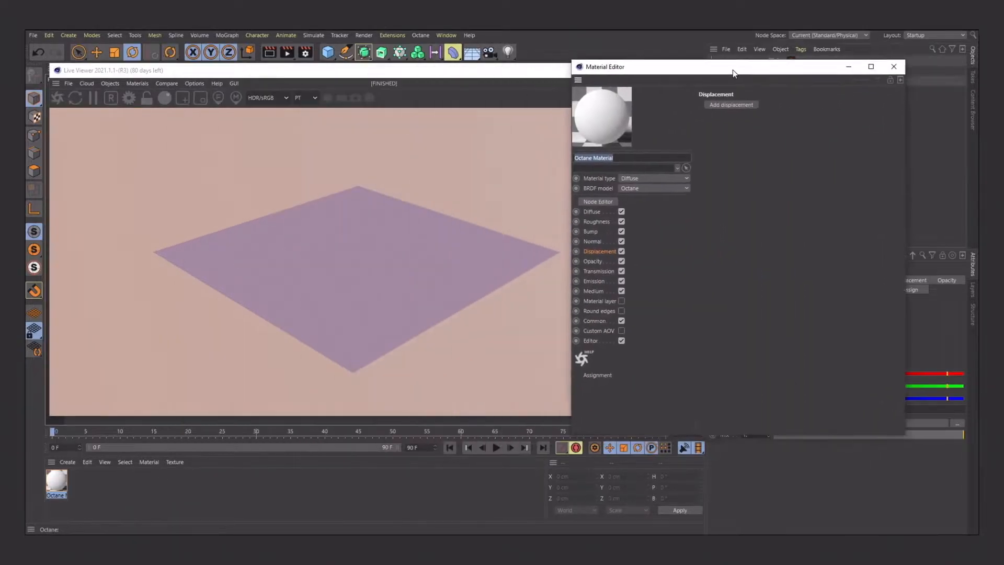
{"action": "left_click", "coordinate": [640, 174]}
{"action": "left_click", "coordinate": [639, 191]}
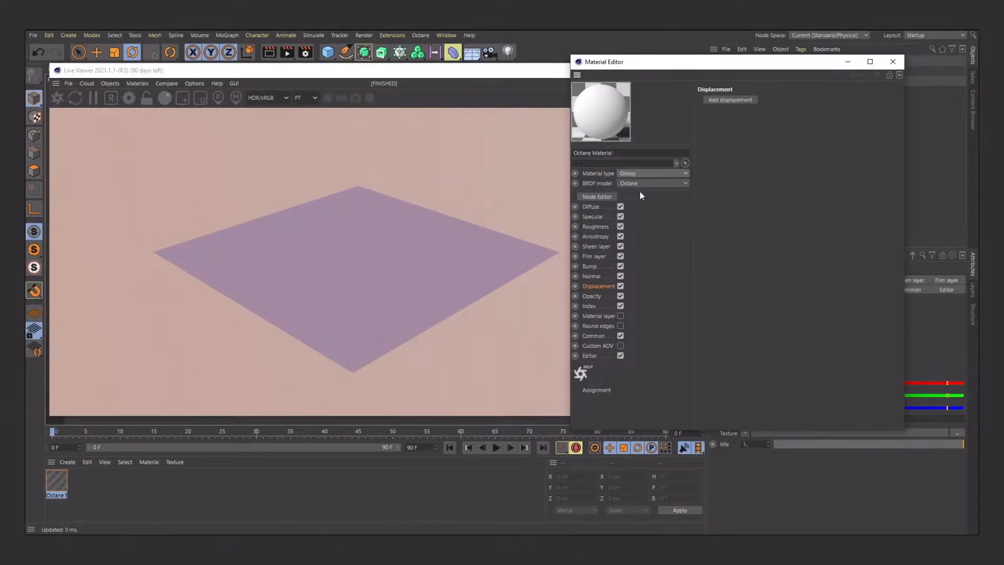
Set the material's diffuse colour to fully saturated red and raise its index to about 2.34
{"action": "left_click", "coordinate": [591, 206]}
{"action": "left_click", "coordinate": [733, 118]}
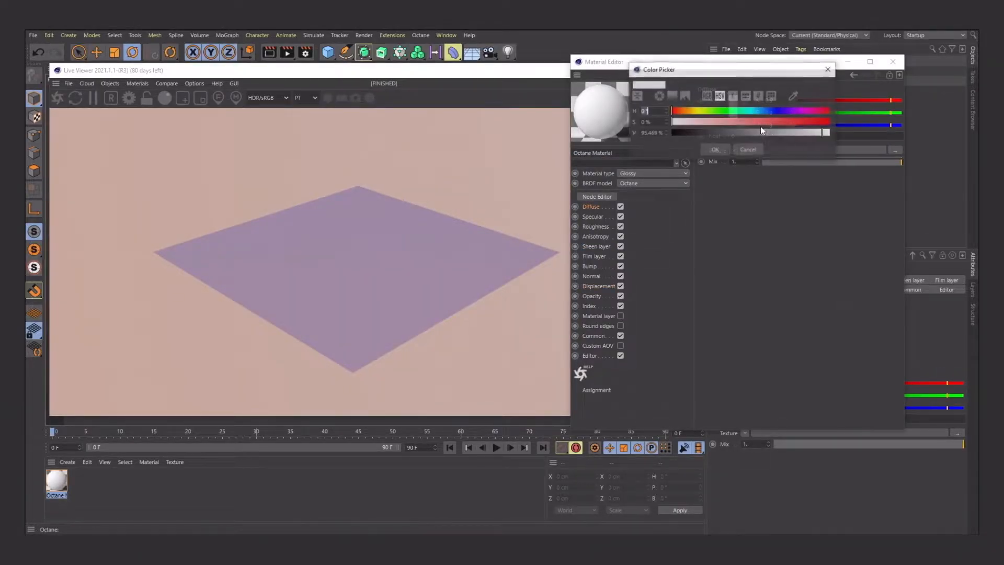
{"action": "left_click_drag", "start_coordinate": [783, 121], "coordinate": [831, 122]}
{"action": "left_click", "coordinate": [715, 150]}
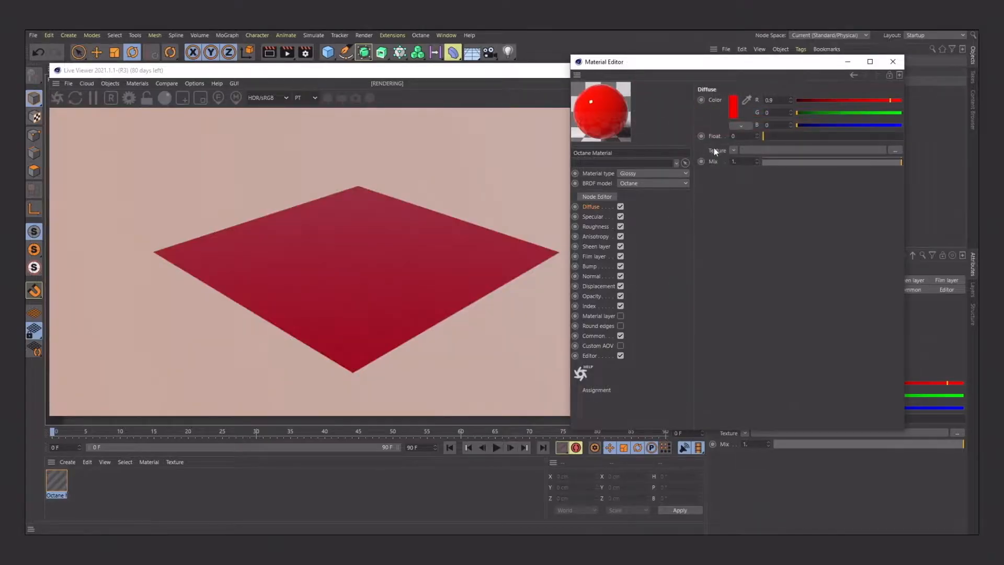
{"action": "left_click", "coordinate": [590, 307]}
{"action": "left_click_drag", "start_coordinate": [771, 103], "coordinate": [786, 102]}
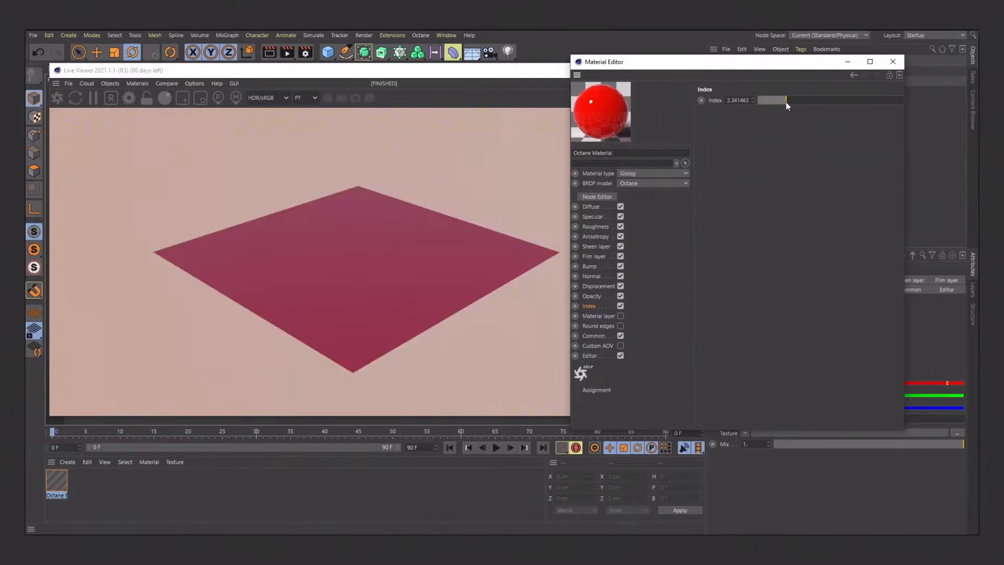
Add a texture displacement to the material and assign an Octane ImageTexture as its texture
{"action": "left_click", "coordinate": [599, 286]}
{"action": "left_click", "coordinate": [732, 100]}
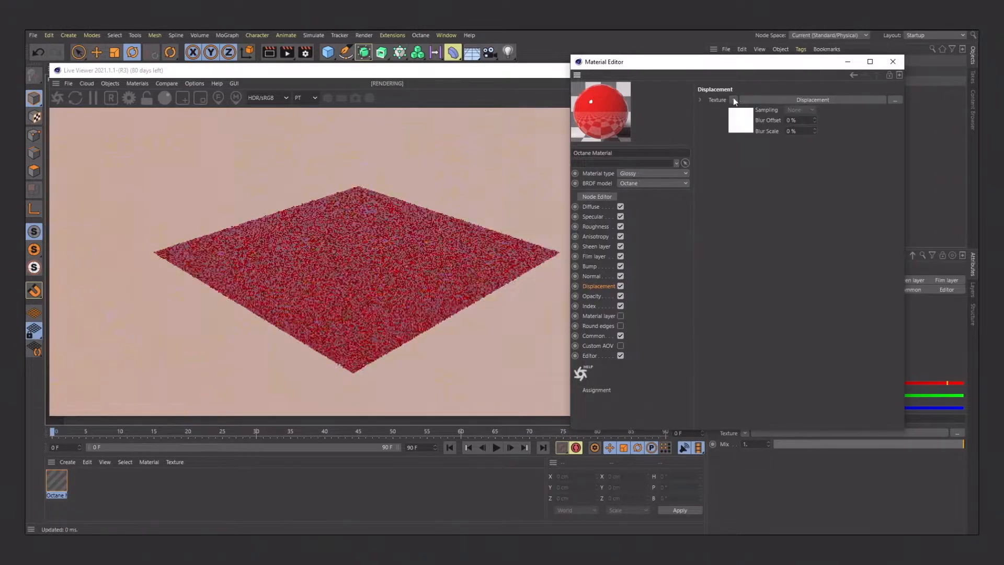
{"action": "left_click", "coordinate": [749, 124]}
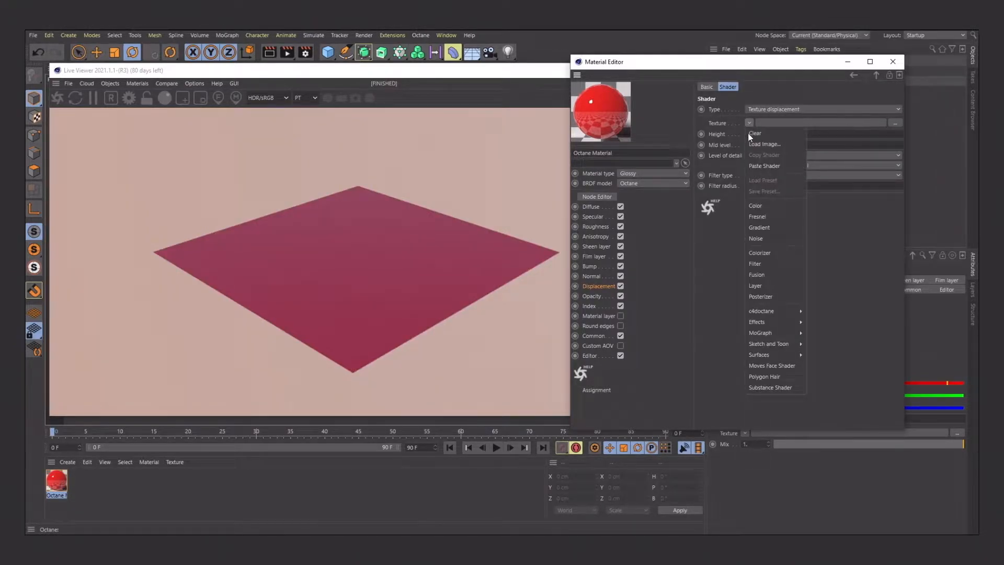
{"action": "mouse_move", "coordinate": [773, 311]}
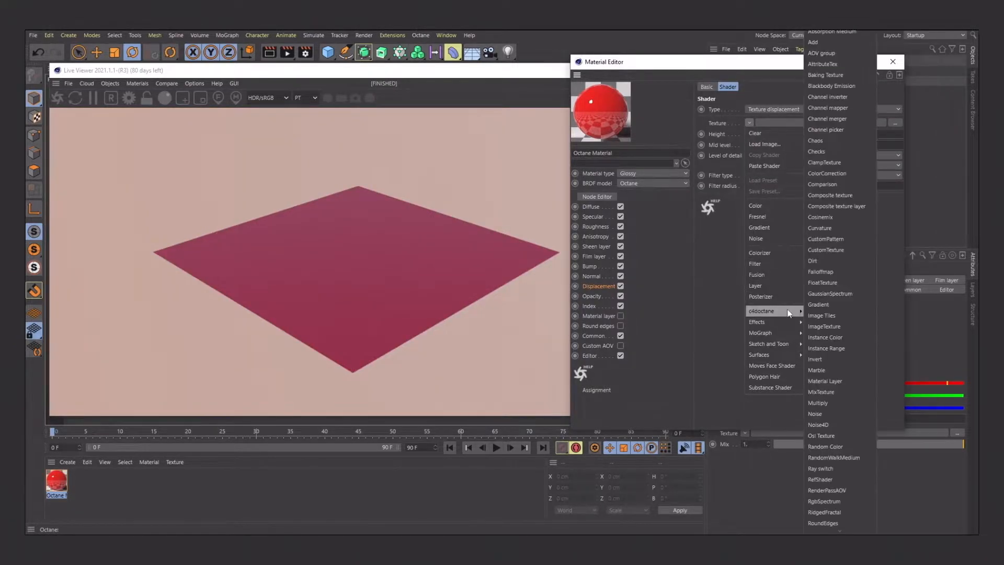
{"action": "left_click", "coordinate": [833, 325]}
{"action": "left_click", "coordinate": [752, 142]}
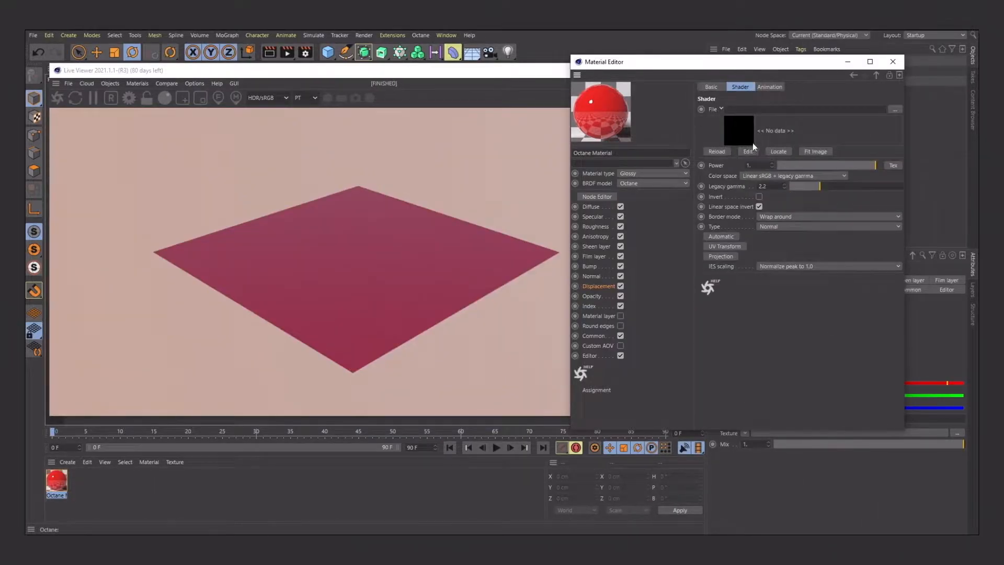
Load Foam_disp_slow_00000 from the Slow folder into the image texture without copying it to the project location
{"action": "left_click", "coordinate": [895, 108]}
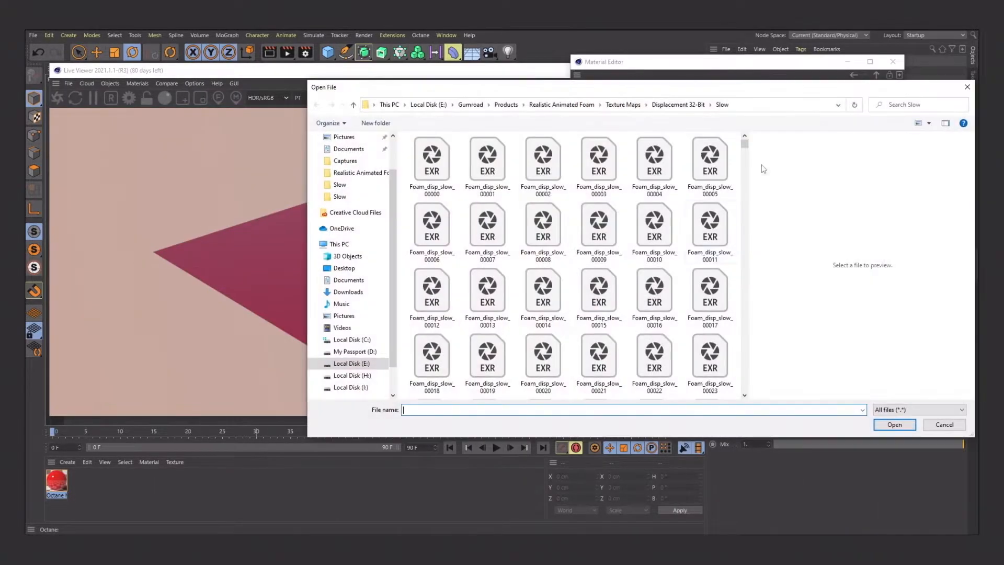
{"action": "double_click", "coordinate": [442, 165]}
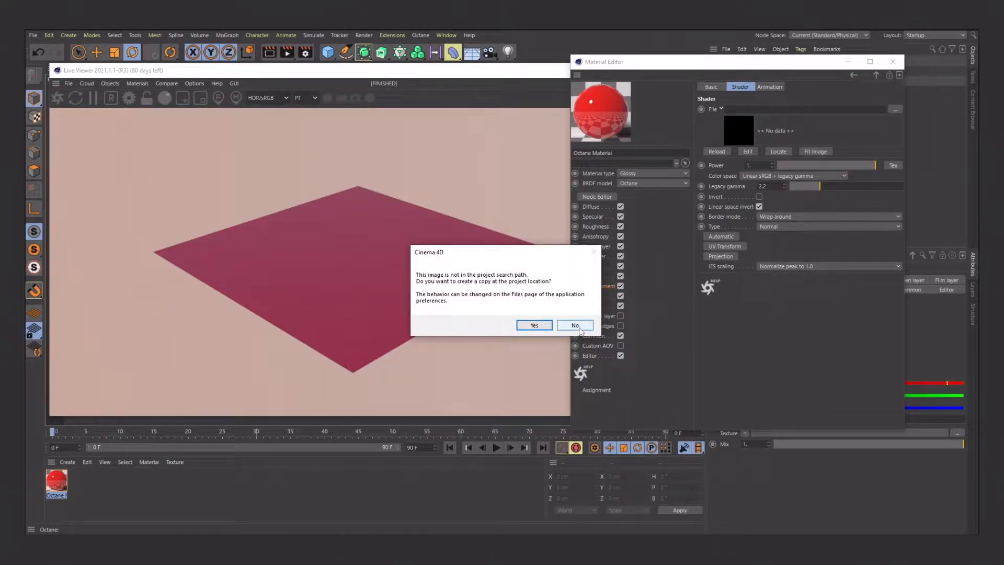
{"action": "left_click", "coordinate": [576, 327]}
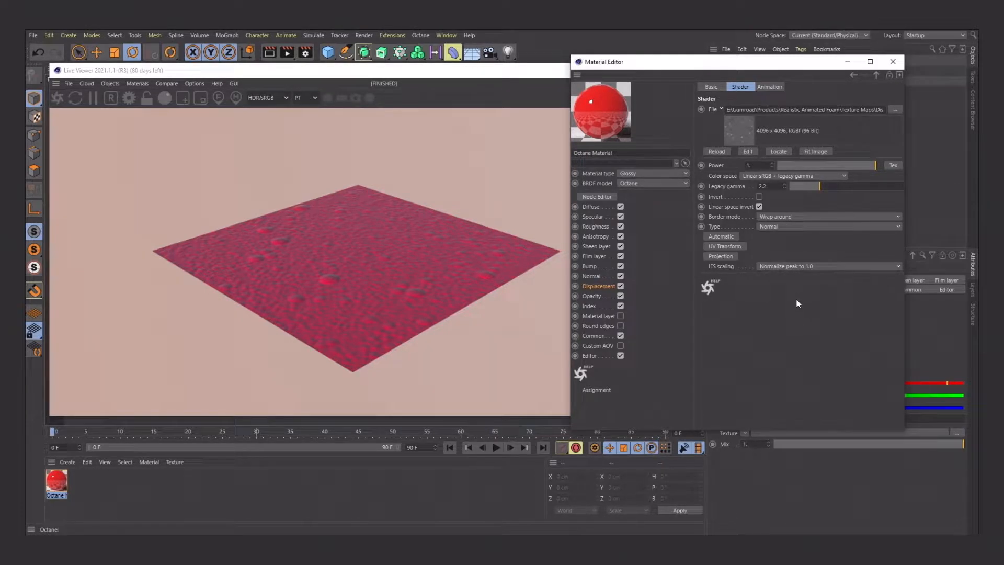
Calculate the movie frame range in the image texture's animation settings
{"action": "left_click", "coordinate": [769, 88]}
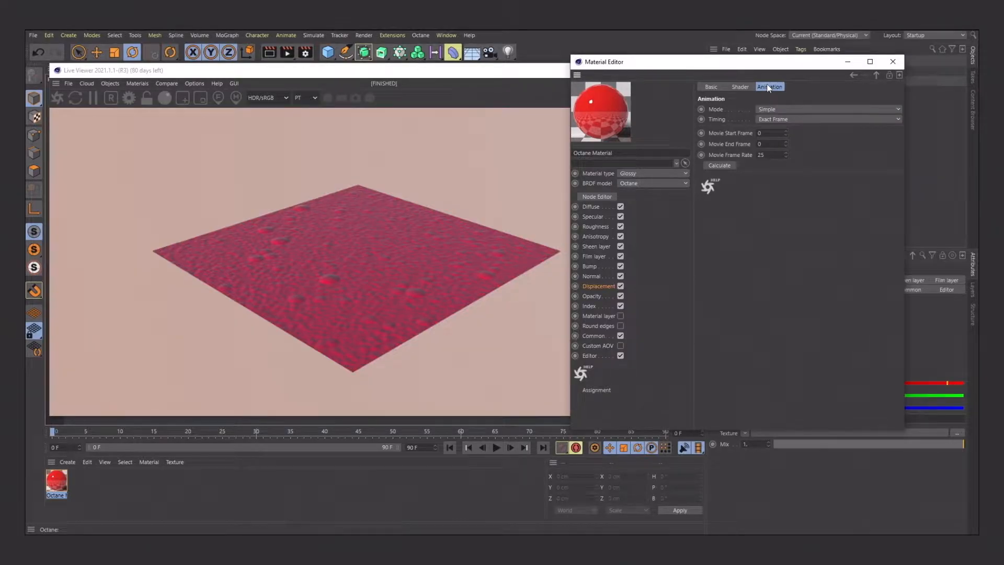
{"action": "left_click", "coordinate": [719, 165]}
{"action": "left_click", "coordinate": [742, 87]}
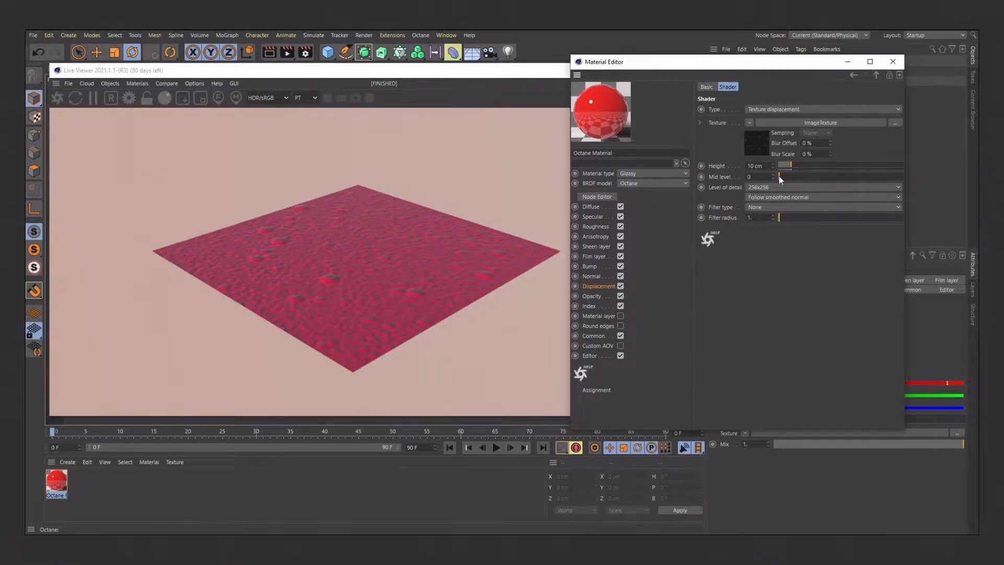
Set the displacement's level of detail to 8192x8192 and raise its height to about 26 cm
{"action": "left_click", "coordinate": [358, 243]}
{"action": "scroll", "coordinate": [416, 251], "scroll_direction": "up", "scroll_amount": 3}
{"action": "scroll", "coordinate": [416, 251], "scroll_direction": "up", "scroll_amount": 2}
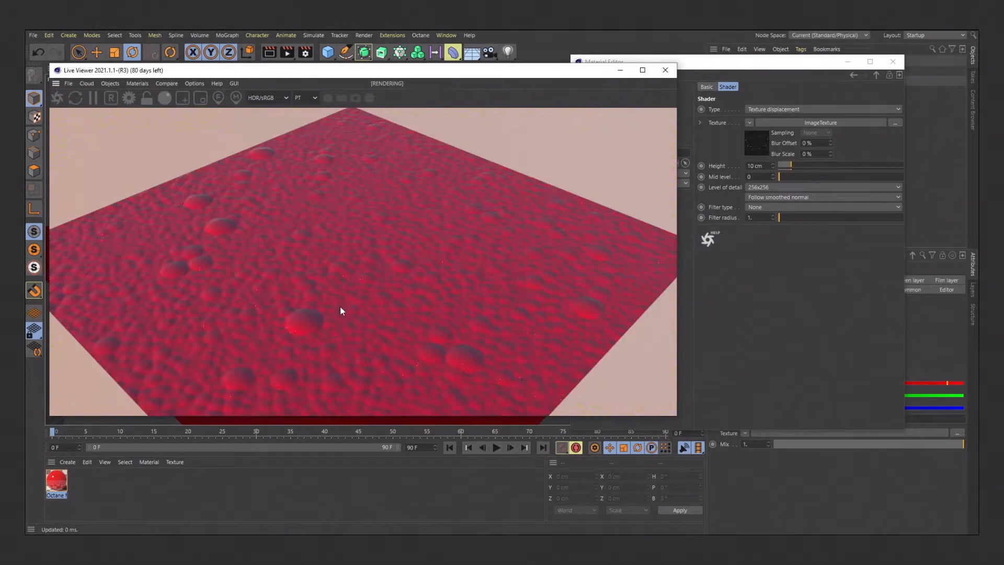
{"action": "scroll", "coordinate": [378, 303], "scroll_direction": "up", "scroll_amount": 3}
{"action": "middle_click_drag", "start_coordinate": [371, 318], "coordinate": [373, 271]}
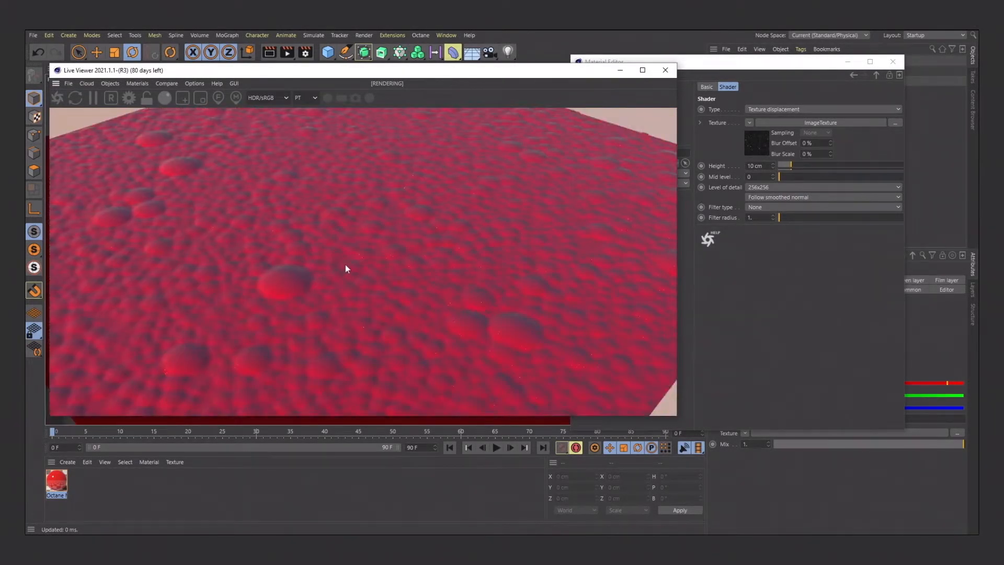
{"action": "left_click_drag", "start_coordinate": [345, 265], "coordinate": [345, 275]}
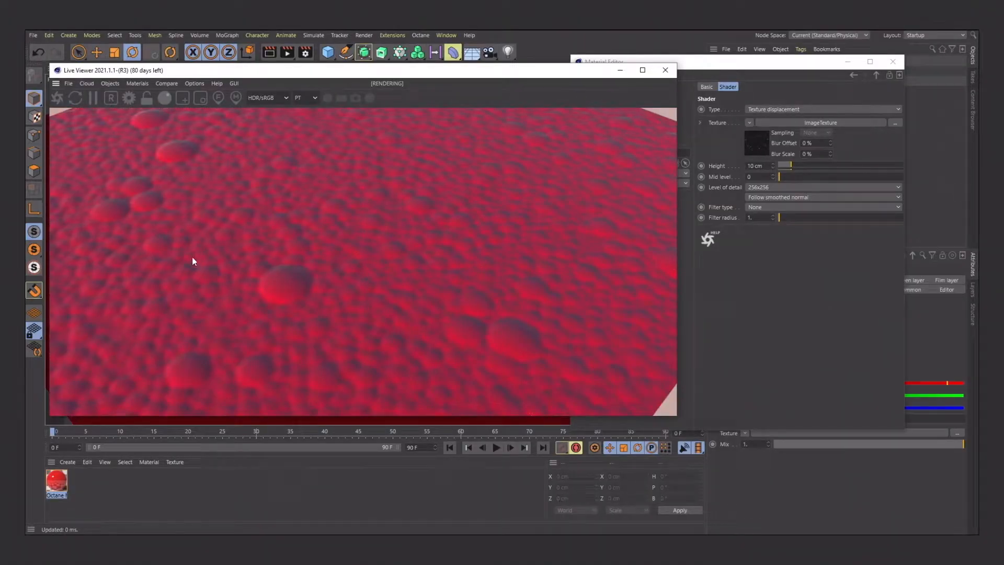
{"action": "left_click", "coordinate": [774, 283]}
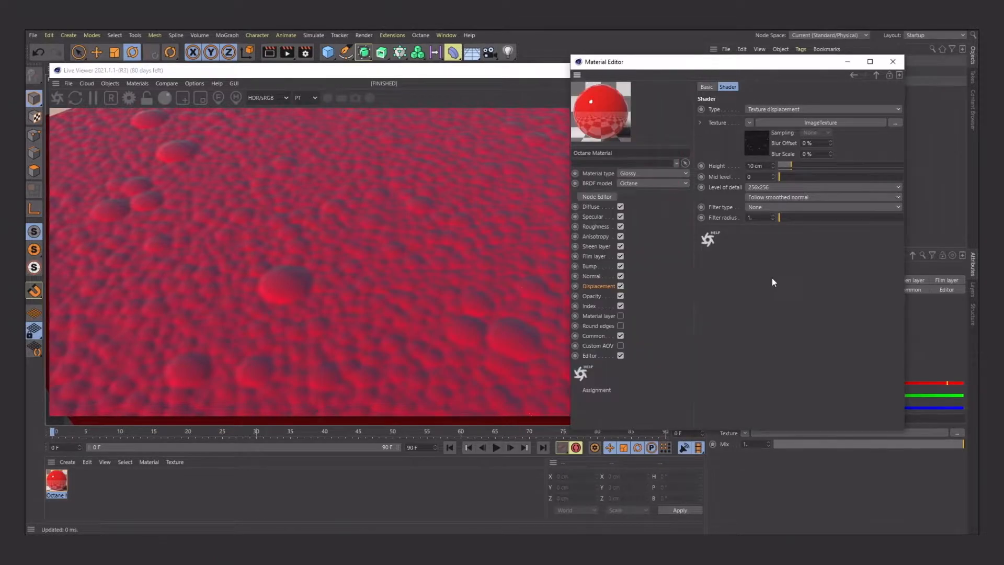
{"action": "left_click", "coordinate": [758, 189]}
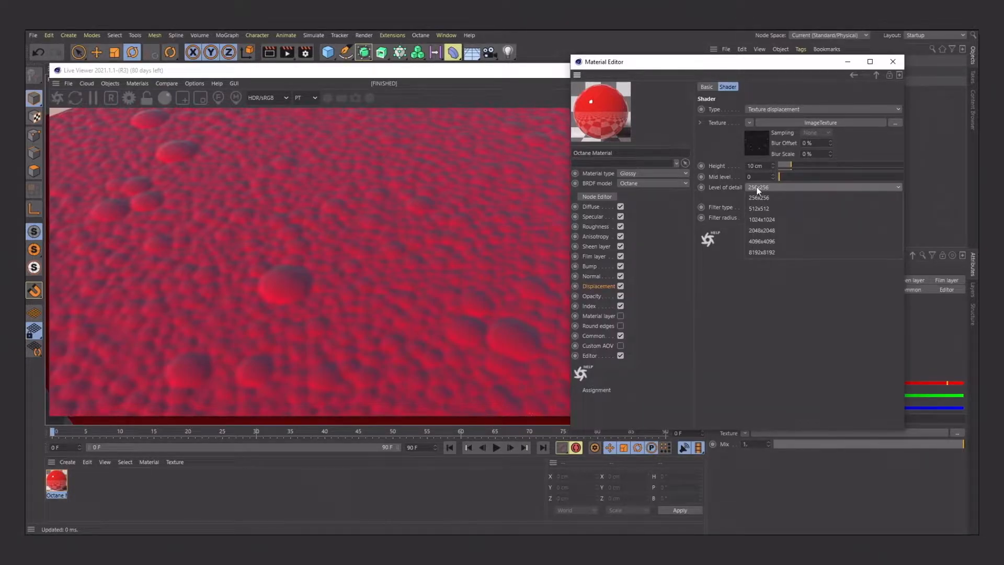
{"action": "left_click", "coordinate": [760, 252]}
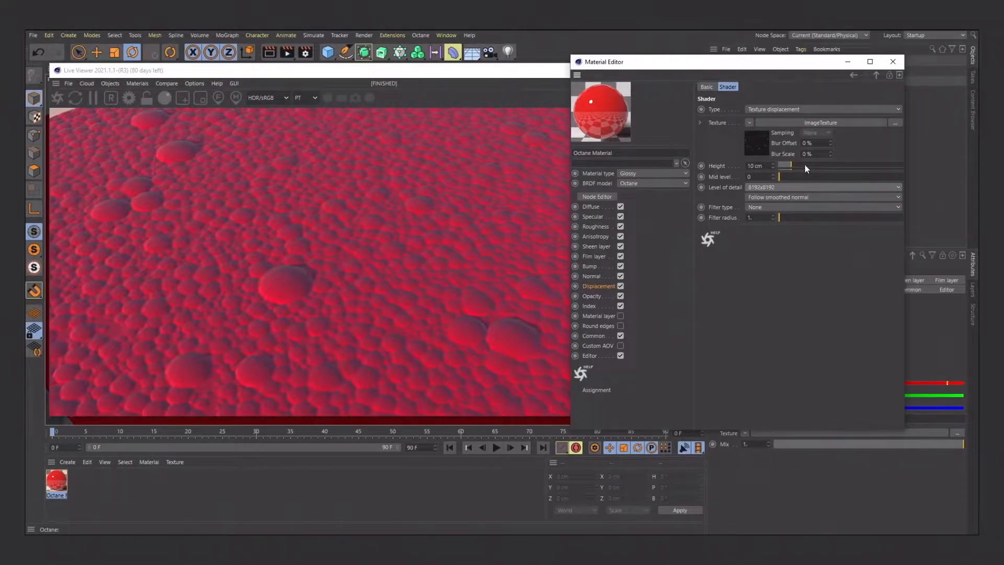
{"action": "left_click_drag", "start_coordinate": [798, 164], "coordinate": [811, 165]}
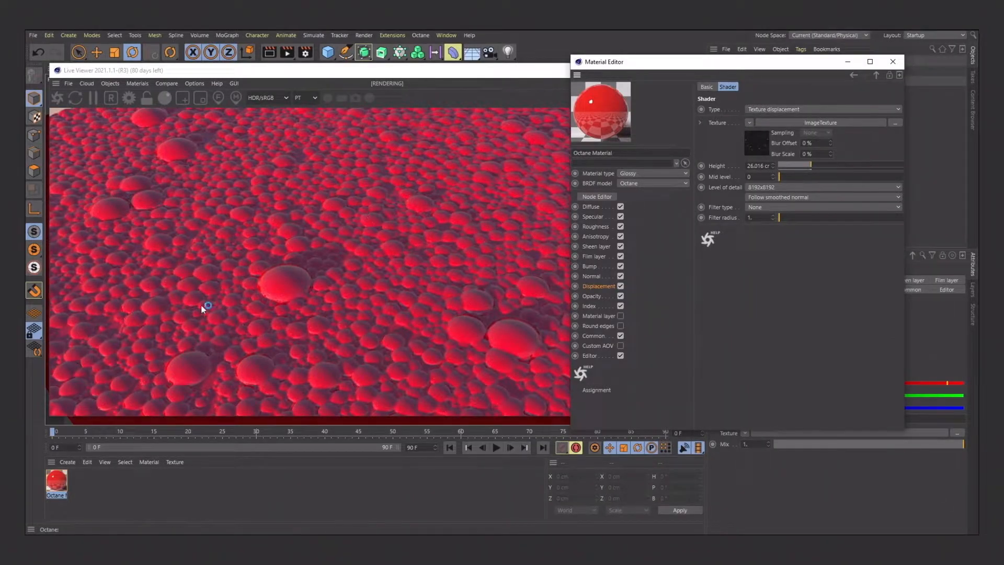
Examine the displaced foam bubbles on the plane from a distance and close up in the Live Viewer
{"action": "right_click_drag", "start_coordinate": [380, 242], "coordinate": [316, 249]}
{"action": "left_click", "coordinate": [789, 277]}
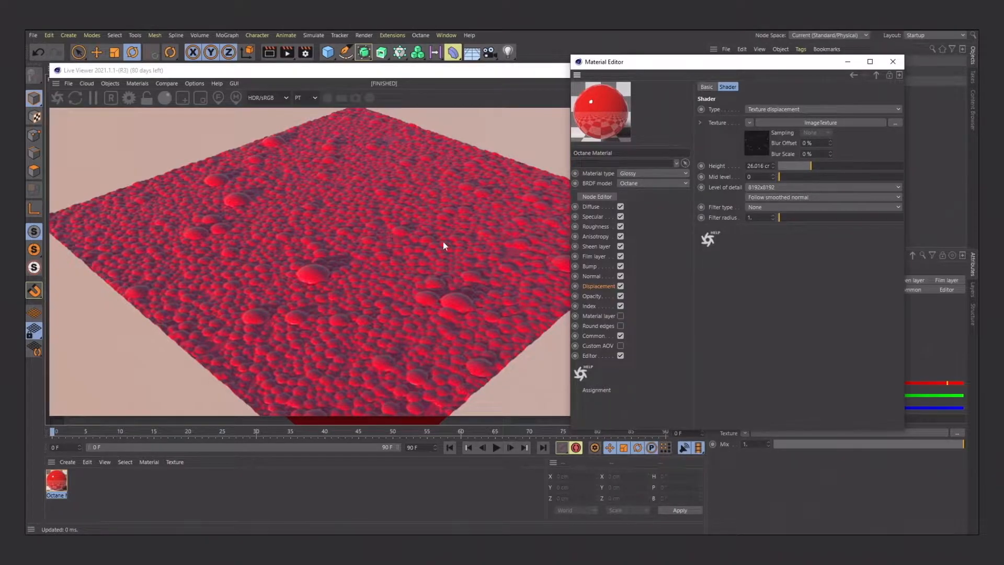
{"action": "right_click_drag", "start_coordinate": [382, 246], "coordinate": [431, 222]}
{"action": "middle_click_drag", "start_coordinate": [431, 222], "coordinate": [399, 266]}
{"action": "left_click_drag", "start_coordinate": [399, 266], "coordinate": [379, 211]}
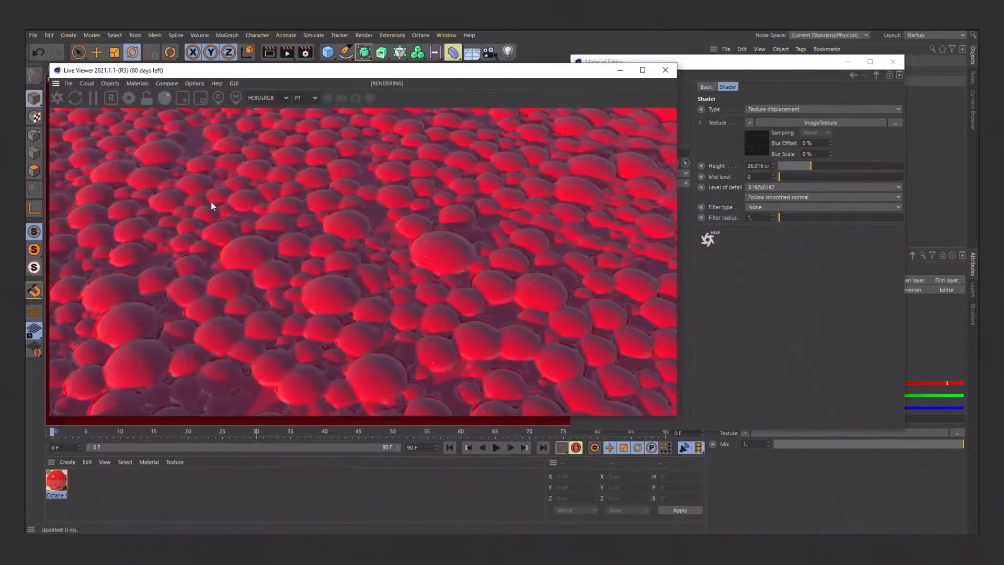
{"action": "right_click_drag", "start_coordinate": [211, 202], "coordinate": [271, 191]}
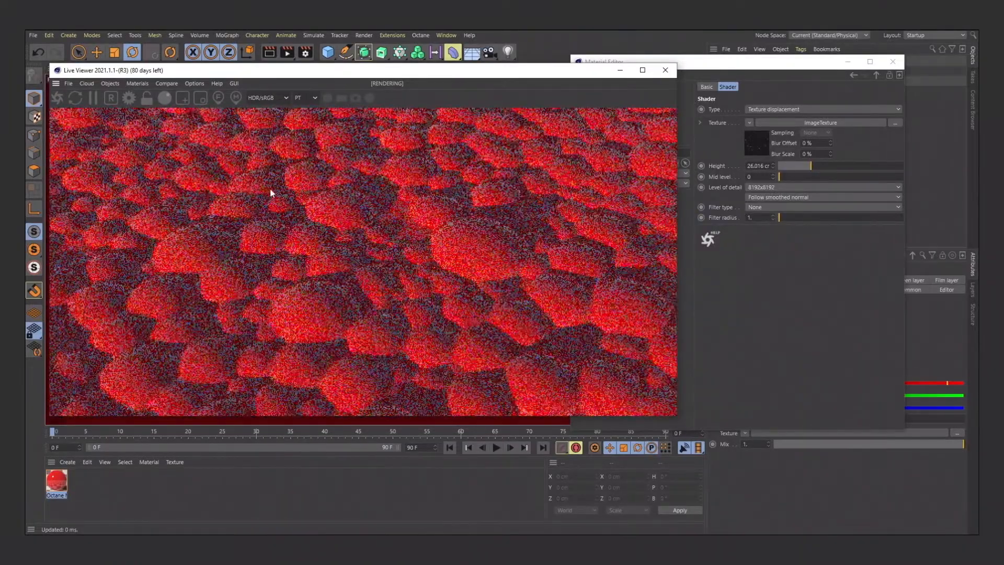
{"action": "middle_click_drag", "start_coordinate": [263, 227], "coordinate": [357, 235]}
{"action": "left_click_drag", "start_coordinate": [320, 242], "coordinate": [375, 218]}
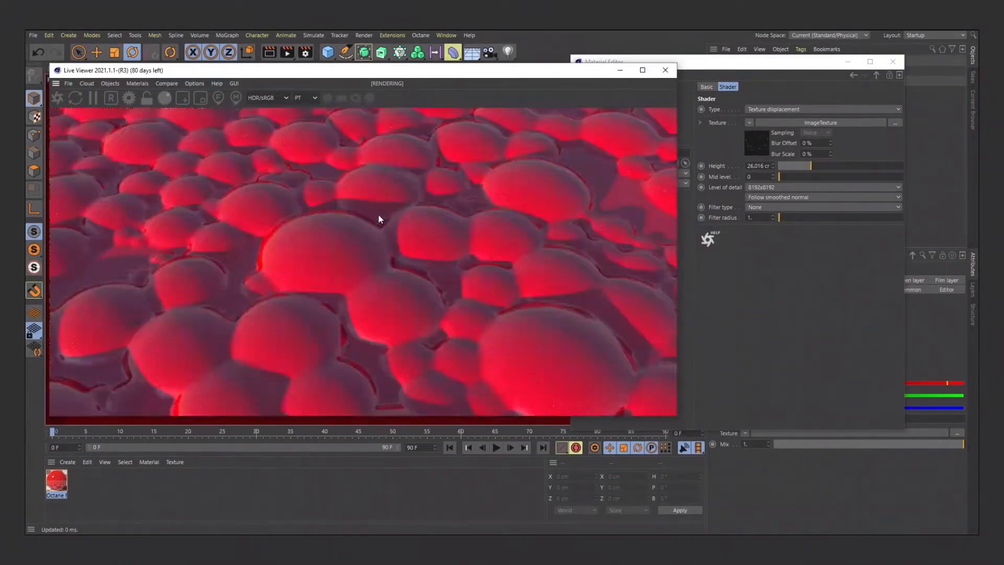
Set the texture displacement's filter type to Box with a filter radius of 2 to smooth the bubble surfaces
{"action": "right_click_drag", "start_coordinate": [379, 218], "coordinate": [361, 257]}
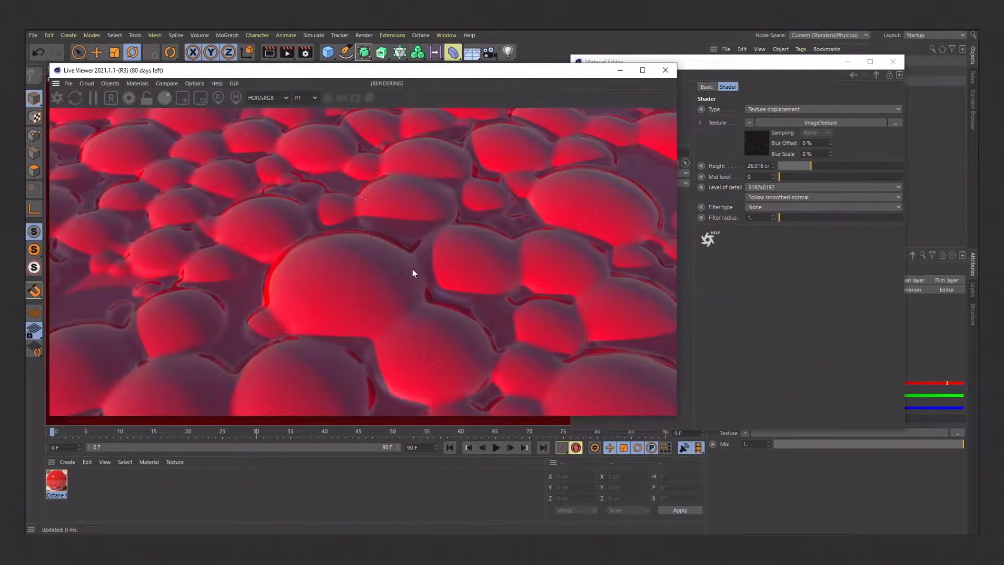
{"action": "left_click_drag", "start_coordinate": [382, 287], "coordinate": [348, 289]}
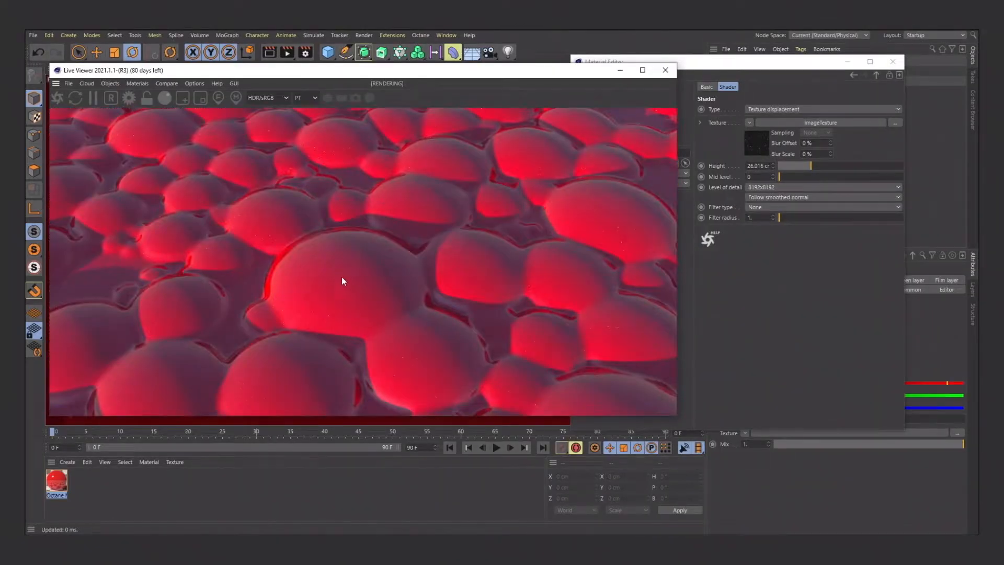
{"action": "right_click_drag", "start_coordinate": [327, 266], "coordinate": [363, 265]}
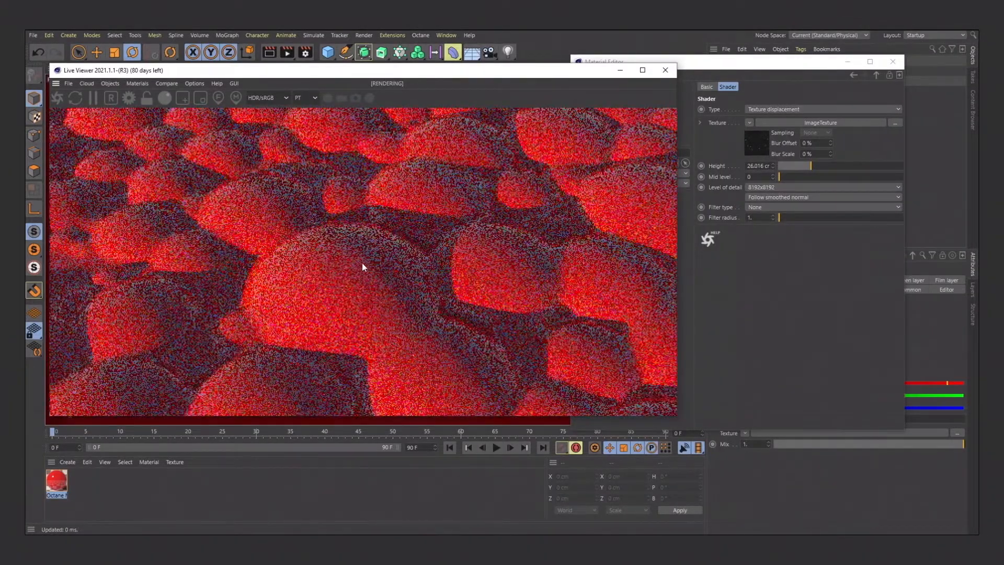
{"action": "right_click_drag", "start_coordinate": [314, 291], "coordinate": [412, 227]}
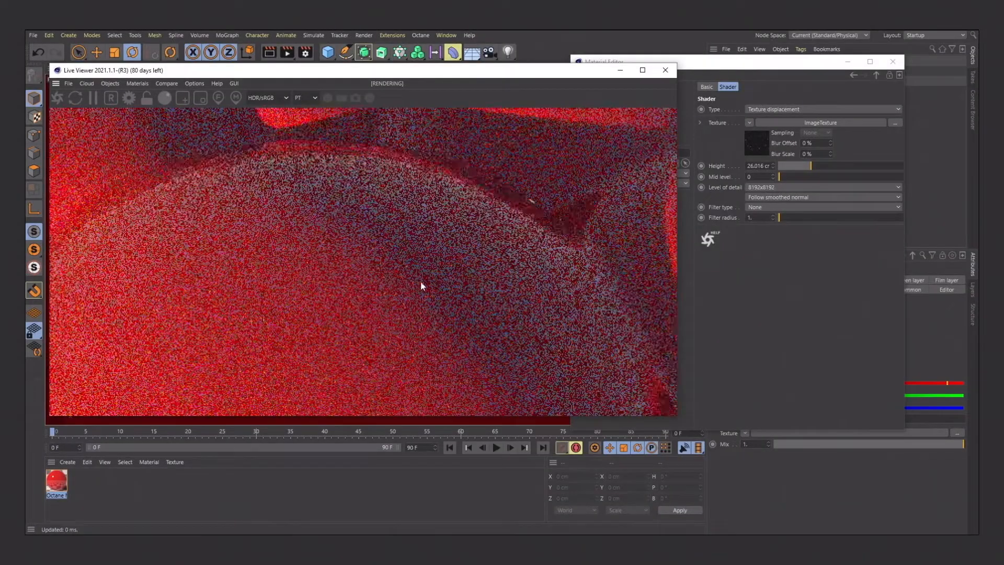
{"action": "right_click_drag", "start_coordinate": [362, 246], "coordinate": [573, 238]}
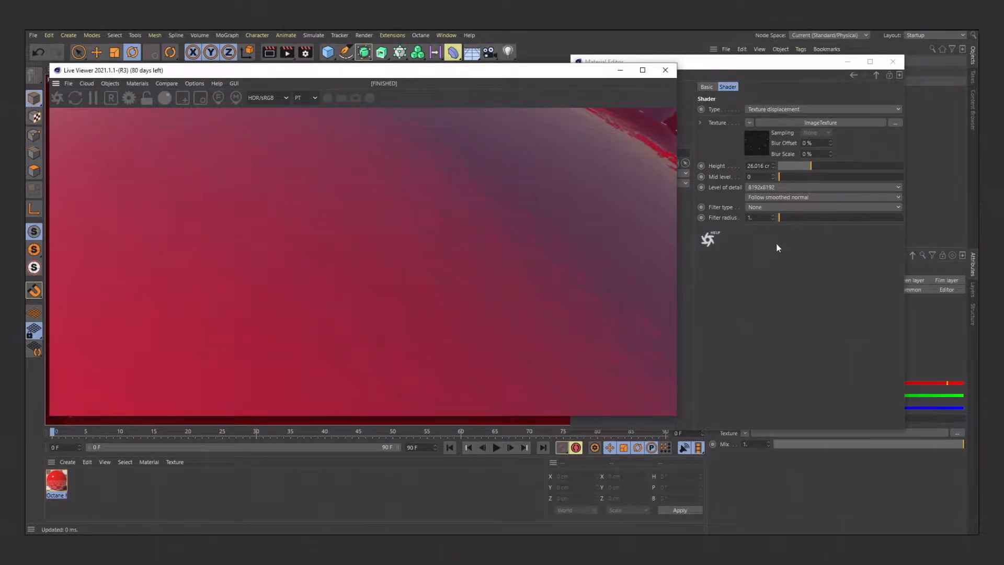
{"action": "left_click", "coordinate": [753, 208]}
{"action": "left_click", "coordinate": [758, 230]}
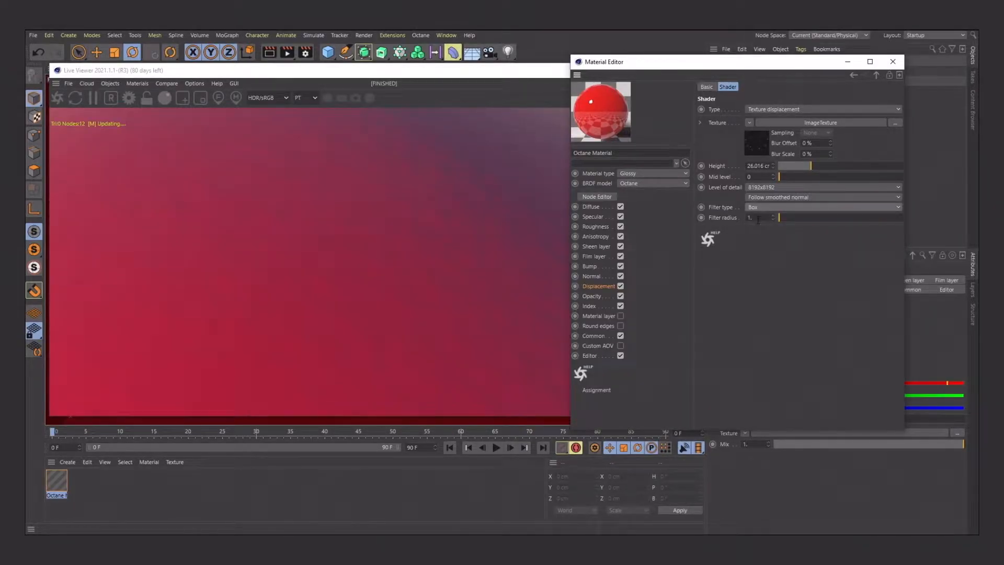
{"action": "type", "text": "2"}
{"action": "key", "text": "Return"}
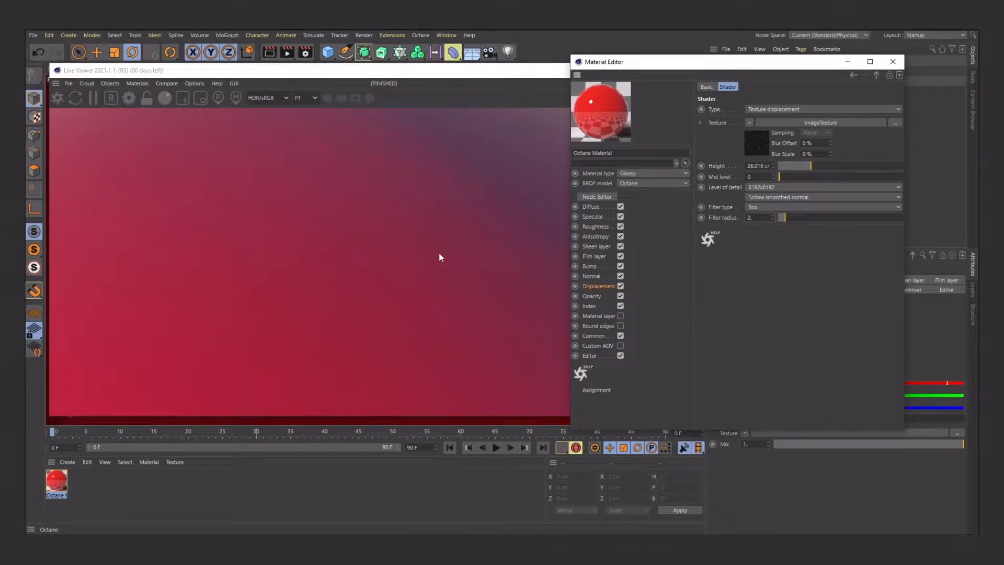
Examine the filtered foam displacement from close up out to the whole plane in the Live Viewer
{"action": "right_click_drag", "start_coordinate": [477, 210], "coordinate": [215, 245]}
{"action": "right_click_drag", "start_coordinate": [538, 200], "coordinate": [162, 274]}
{"action": "right_click_drag", "start_coordinate": [512, 232], "coordinate": [231, 283]}
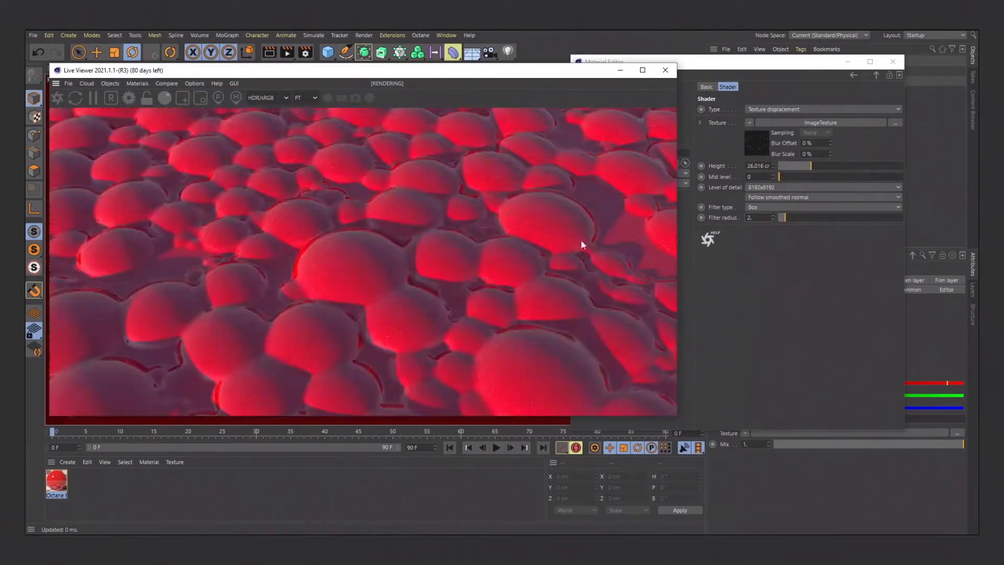
{"action": "right_click_drag", "start_coordinate": [384, 250], "coordinate": [305, 288]}
{"action": "right_click_drag", "start_coordinate": [444, 253], "coordinate": [309, 308]}
{"action": "right_click_drag", "start_coordinate": [475, 253], "coordinate": [325, 306]}
{"action": "right_click_drag", "start_coordinate": [460, 251], "coordinate": [340, 292]}
{"action": "right_click_drag", "start_coordinate": [424, 301], "coordinate": [330, 287]}
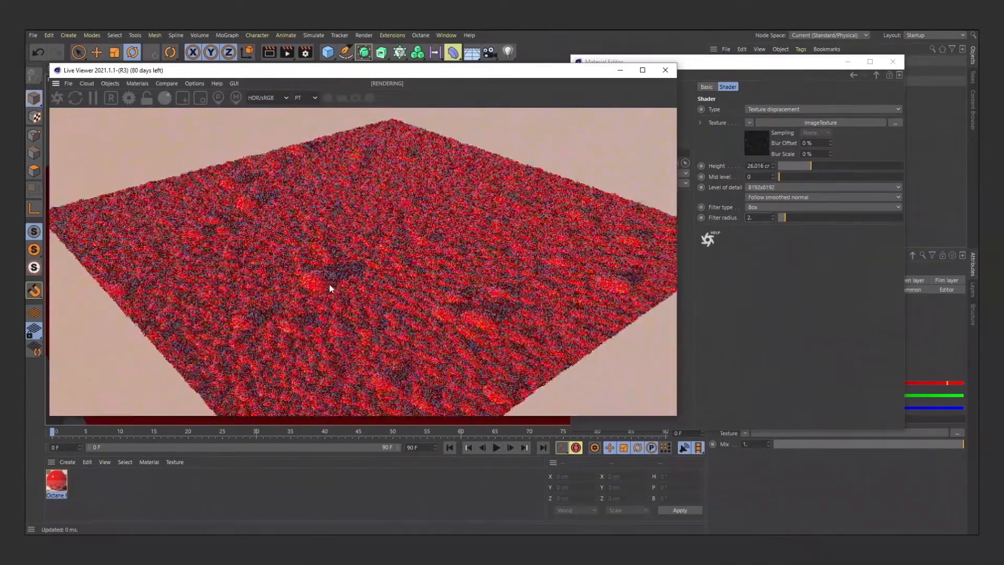
{"action": "left_click", "coordinate": [751, 293]}
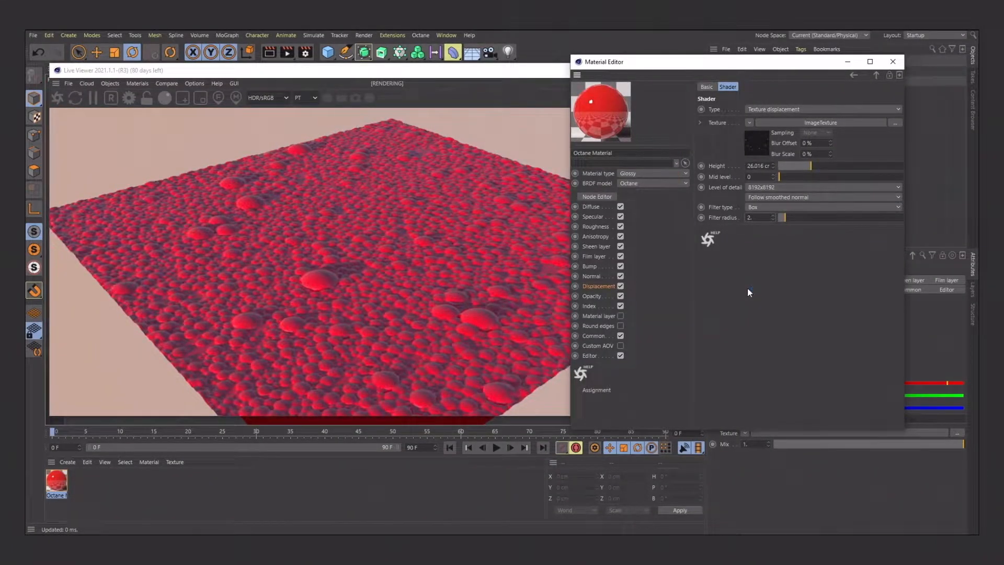
{"action": "left_click", "coordinate": [426, 263]}
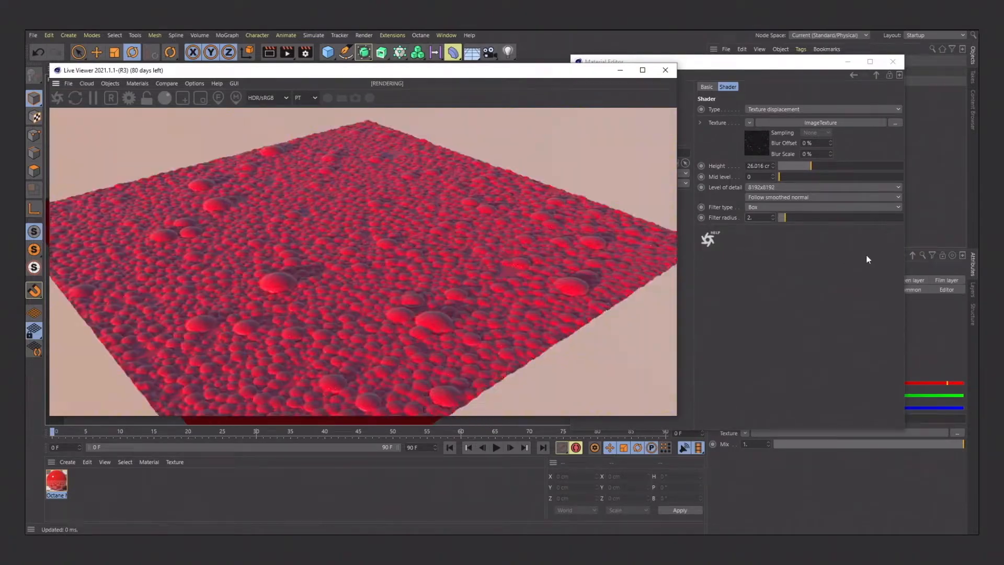
{"action": "left_click", "coordinate": [857, 270]}
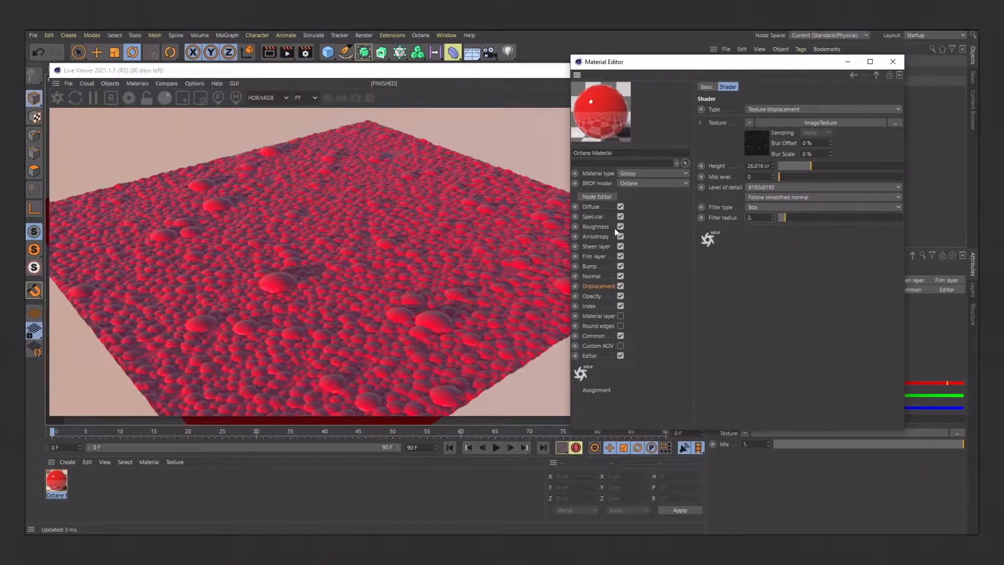
Assign an Octane MixTexture to the material's diffuse channel and place an RgbSpectrum in its Texture1 slot
{"action": "left_click", "coordinate": [592, 206]}
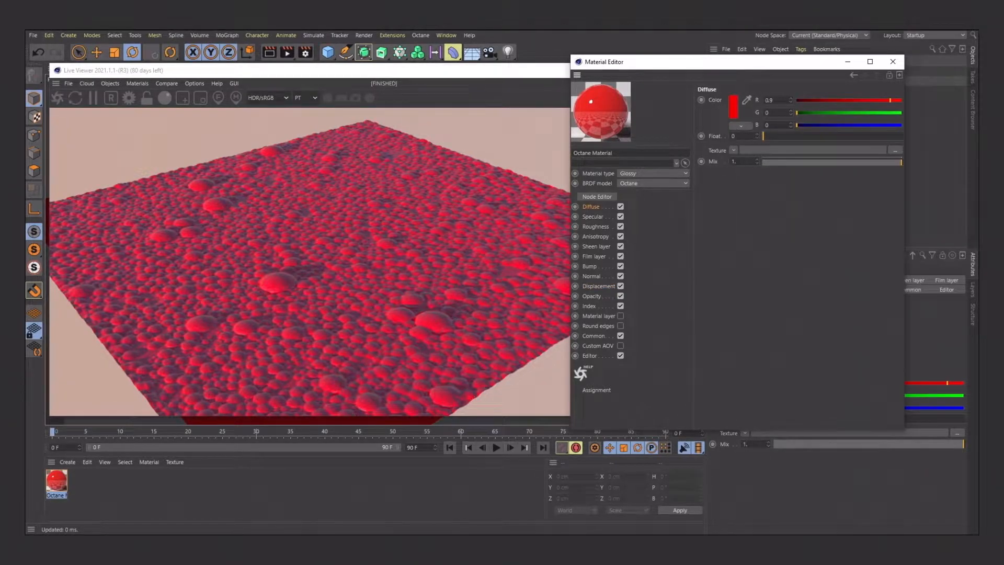
{"action": "left_click", "coordinate": [734, 150]}
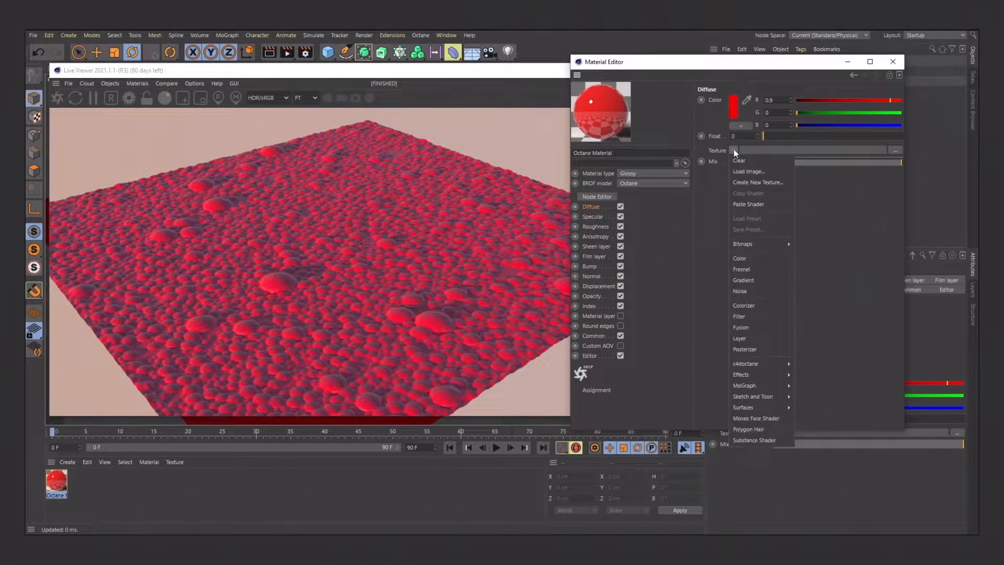
{"action": "mouse_move", "coordinate": [750, 364]}
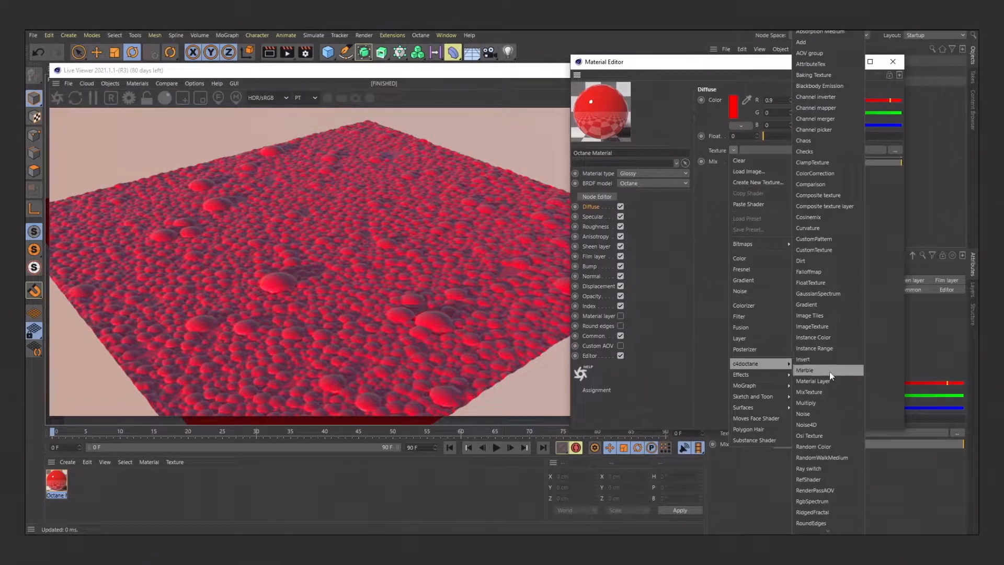
{"action": "left_click", "coordinate": [822, 392]}
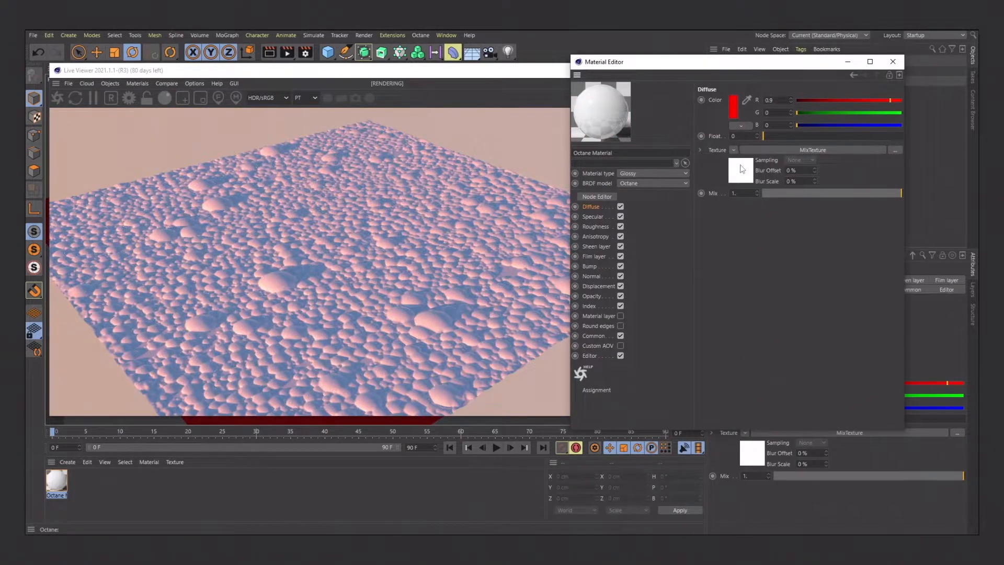
{"action": "left_click", "coordinate": [764, 150]}
{"action": "left_click", "coordinate": [736, 121]}
{"action": "mouse_move", "coordinate": [761, 323]}
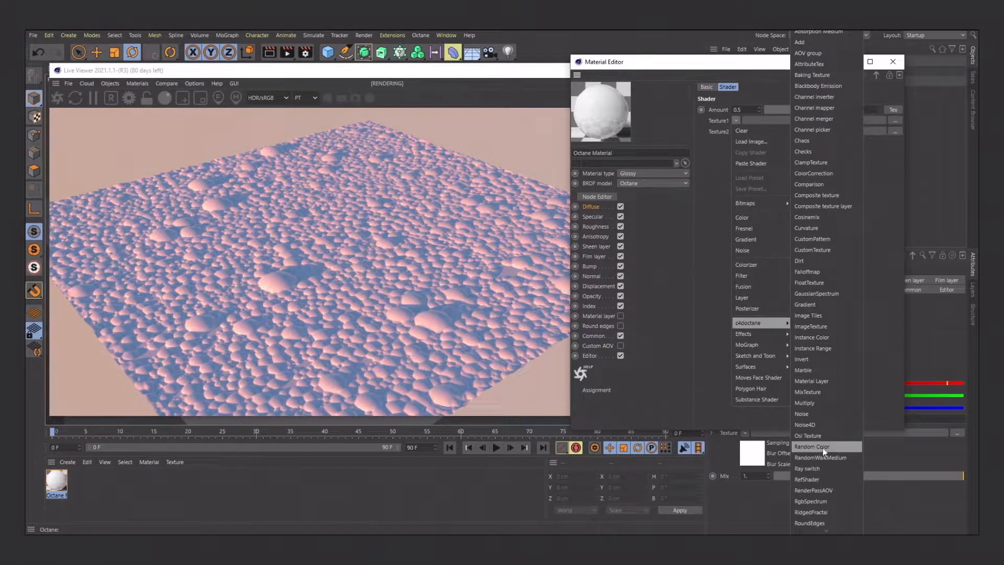
{"action": "left_click", "coordinate": [818, 499]}
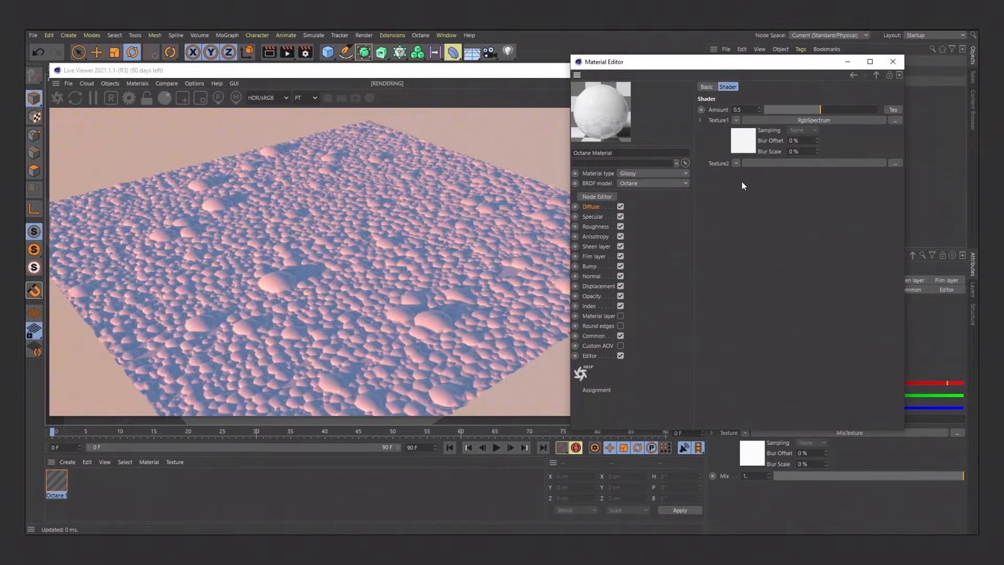
Give the mix texture's Texture2 an RgbSpectrum coloured red with hue 0°, saturation 100% and value 95.469%
{"action": "left_click", "coordinate": [743, 139]}
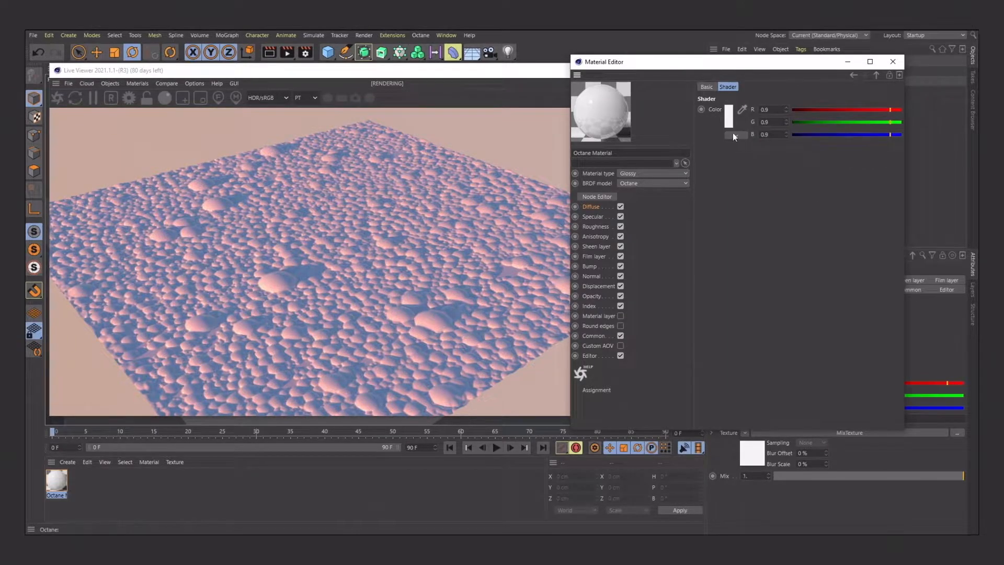
{"action": "left_click", "coordinate": [738, 130]}
{"action": "left_click_drag", "start_coordinate": [739, 129], "coordinate": [832, 132]}
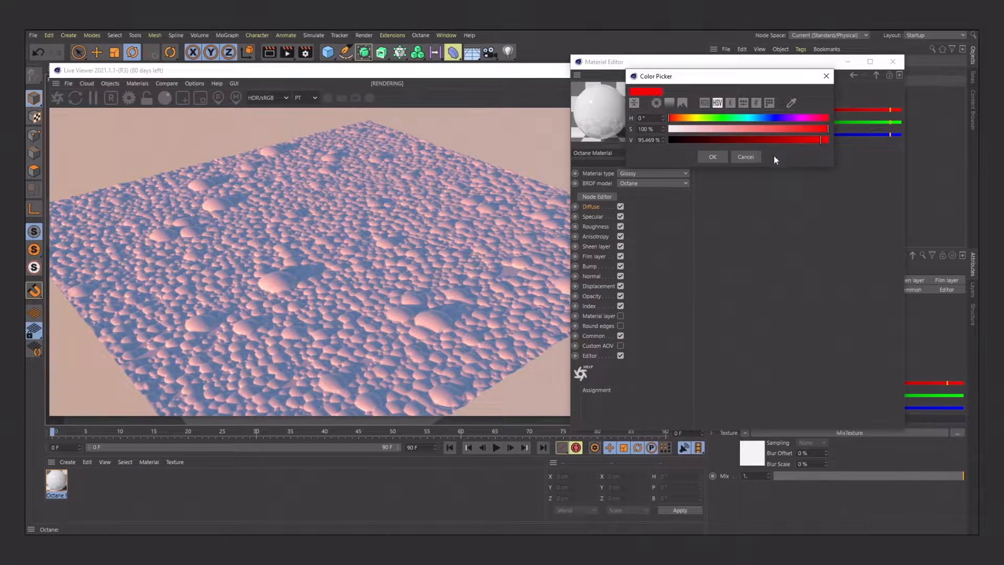
{"action": "left_click", "coordinate": [712, 157]}
{"action": "left_click", "coordinate": [876, 75]}
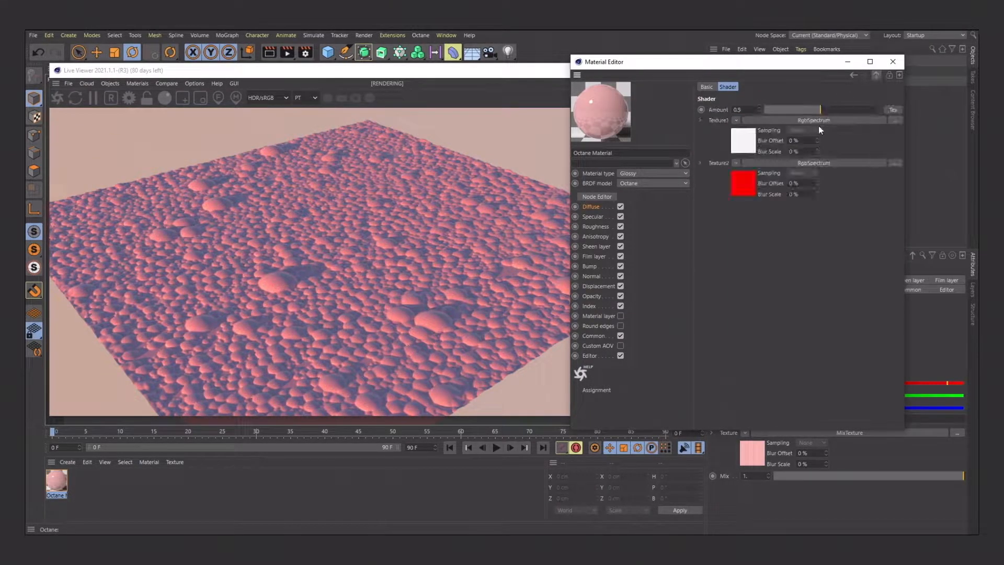
Switch the mix amount to a texture input and copy the ImageTexture shader from the displacement channel
{"action": "left_click", "coordinate": [892, 109]}
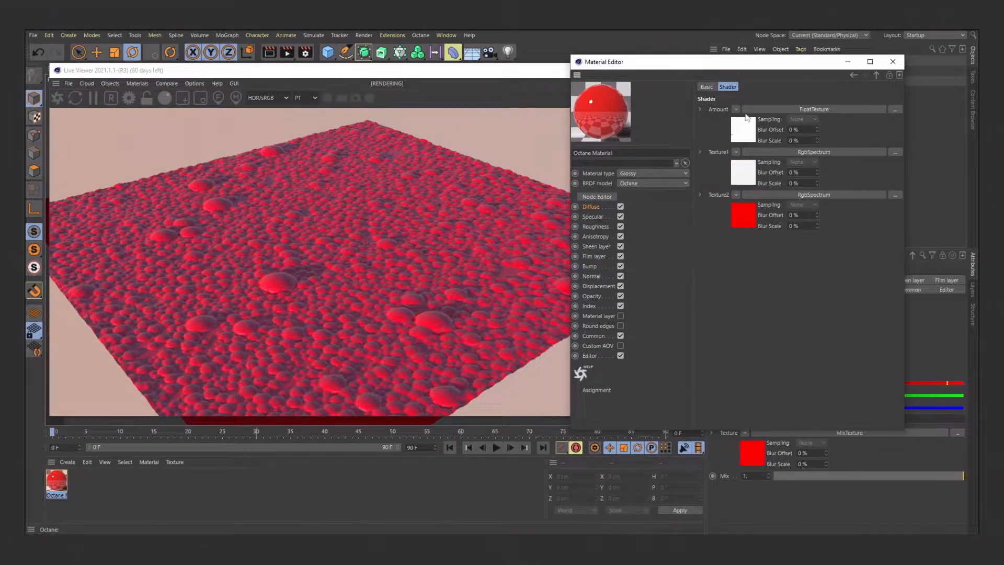
{"action": "left_click", "coordinate": [601, 285]}
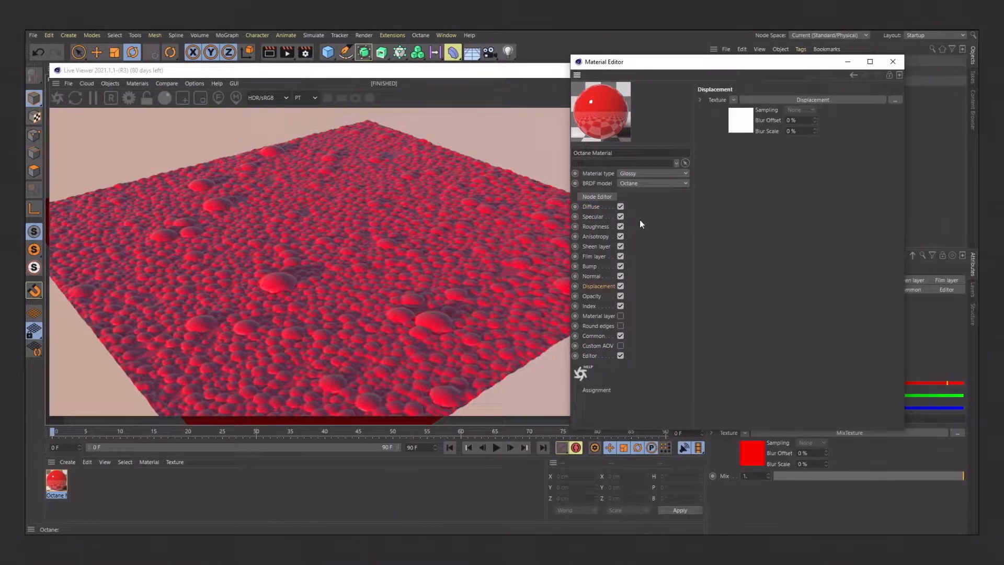
{"action": "left_click", "coordinate": [741, 116]}
{"action": "left_click", "coordinate": [749, 123]}
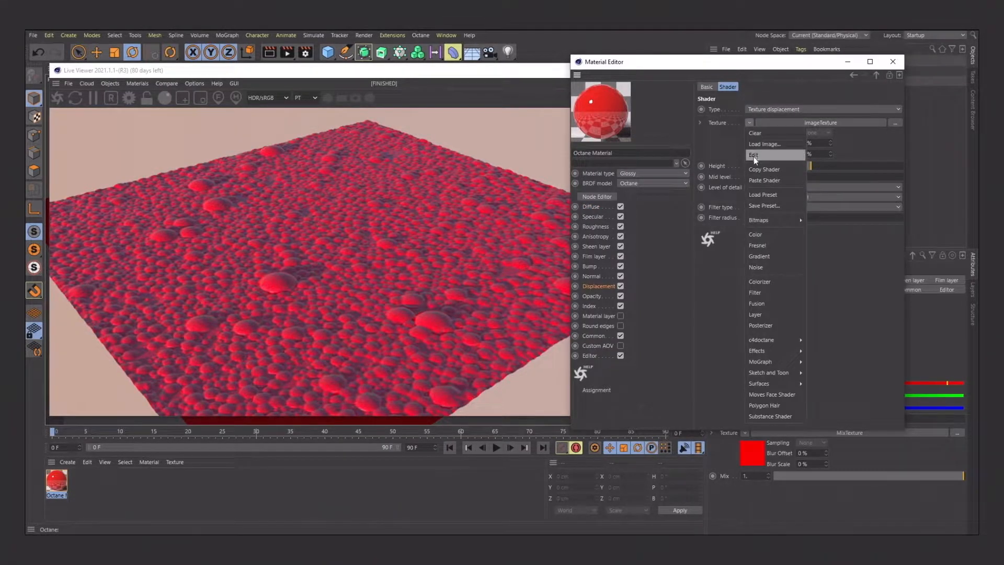
{"action": "left_click", "coordinate": [752, 168]}
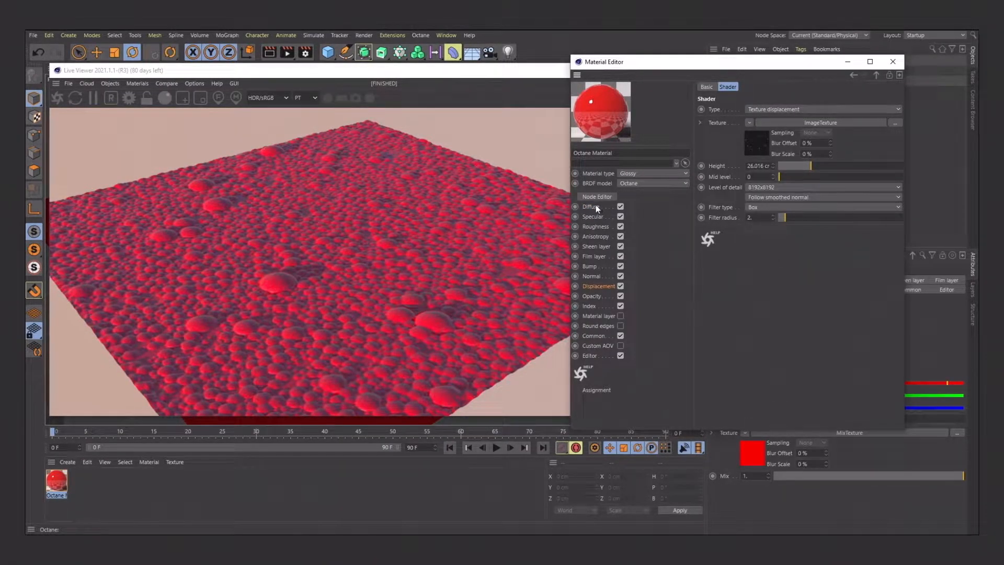
Paste the copied ImageTexture shader into the Amount slot of the diffuse mix texture
{"action": "left_click", "coordinate": [598, 208]}
{"action": "left_click", "coordinate": [740, 173]}
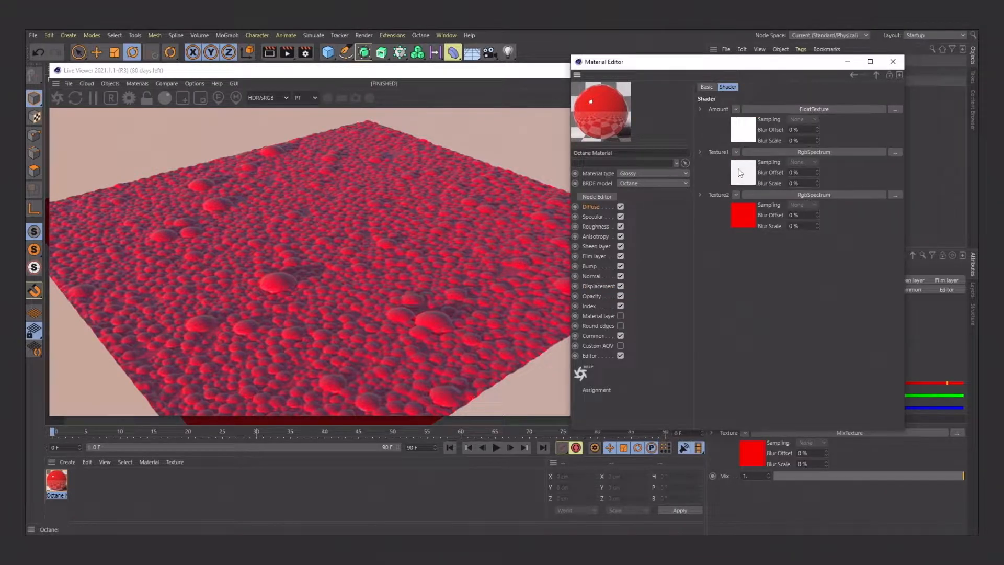
{"action": "left_click", "coordinate": [736, 108]}
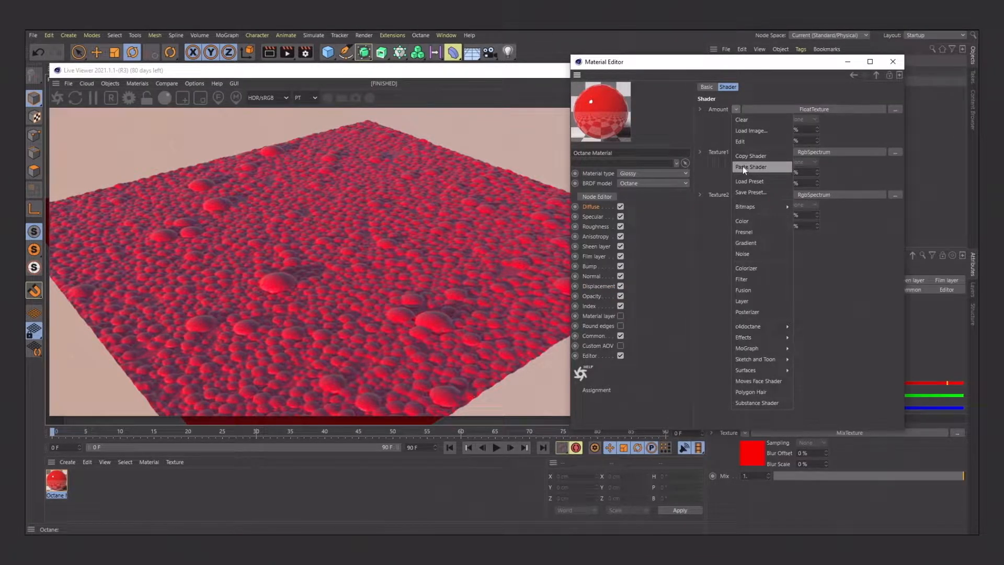
{"action": "left_click", "coordinate": [743, 167]}
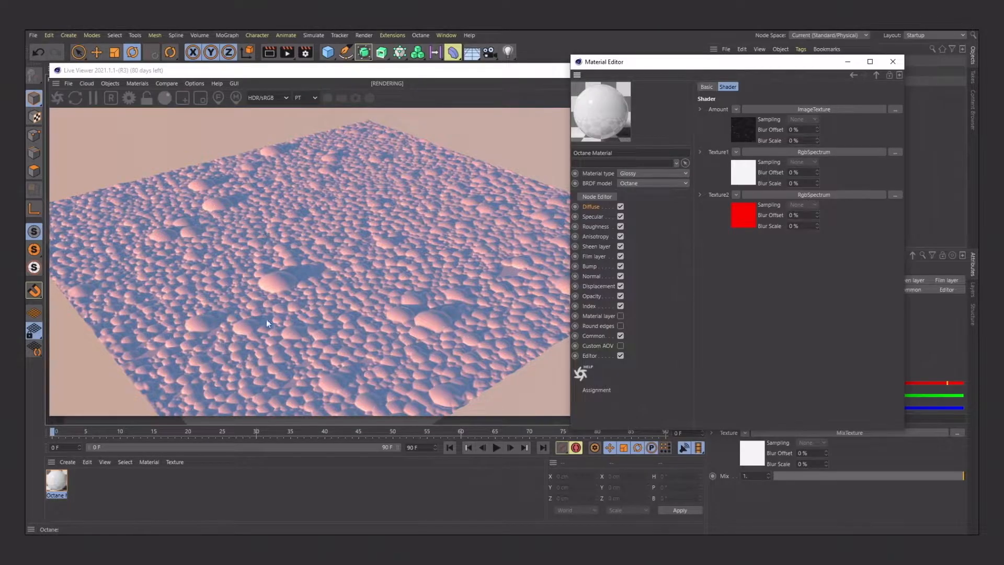
{"action": "left_click", "coordinate": [285, 231]}
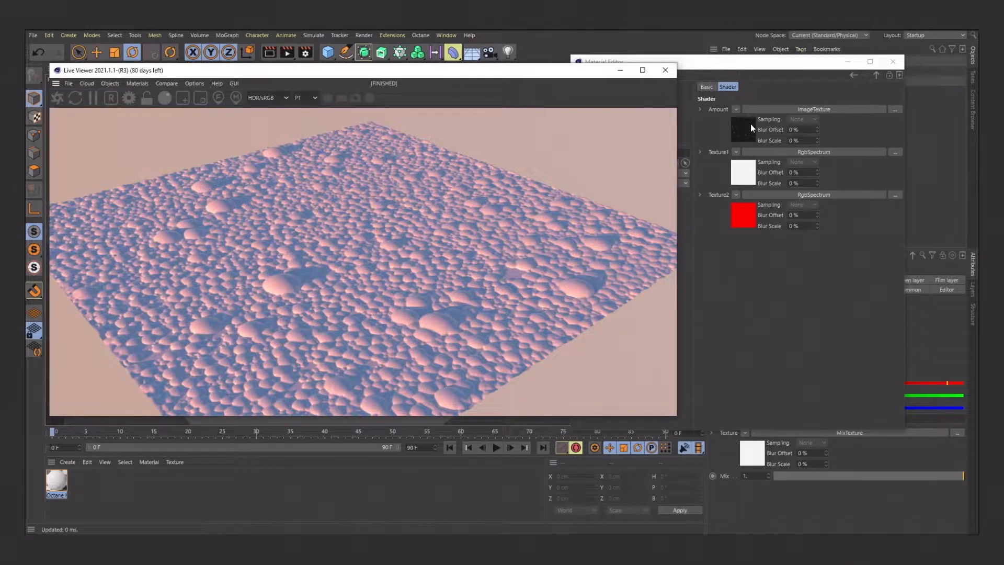
{"action": "left_click_drag", "start_coordinate": [743, 127], "coordinate": [718, 127]}
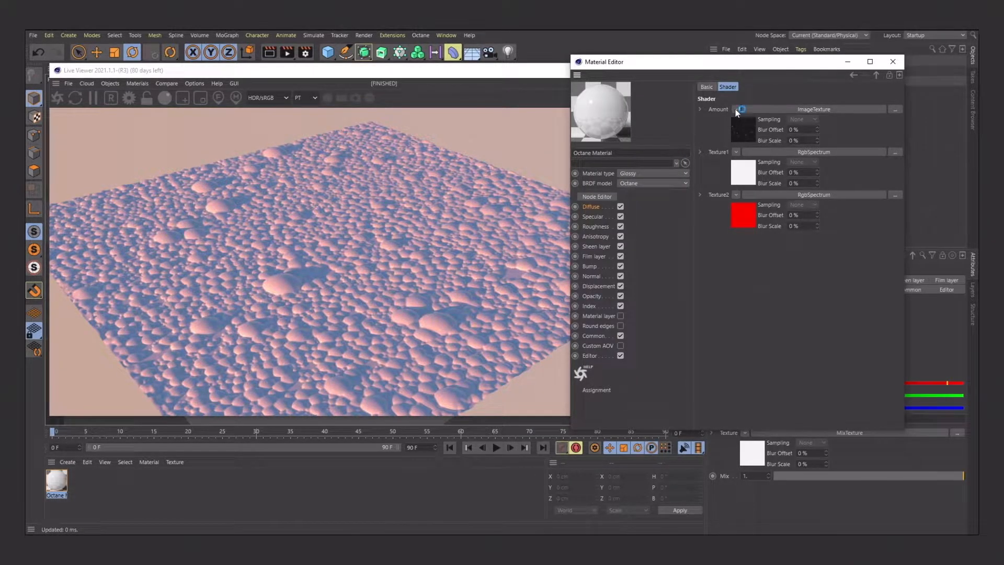
Wrap the ImageTexture in the diffuse mix's Amount slot with an Octane Gradient shader and open its settings
{"action": "left_click", "coordinate": [735, 109]}
{"action": "mouse_move", "coordinate": [753, 326]}
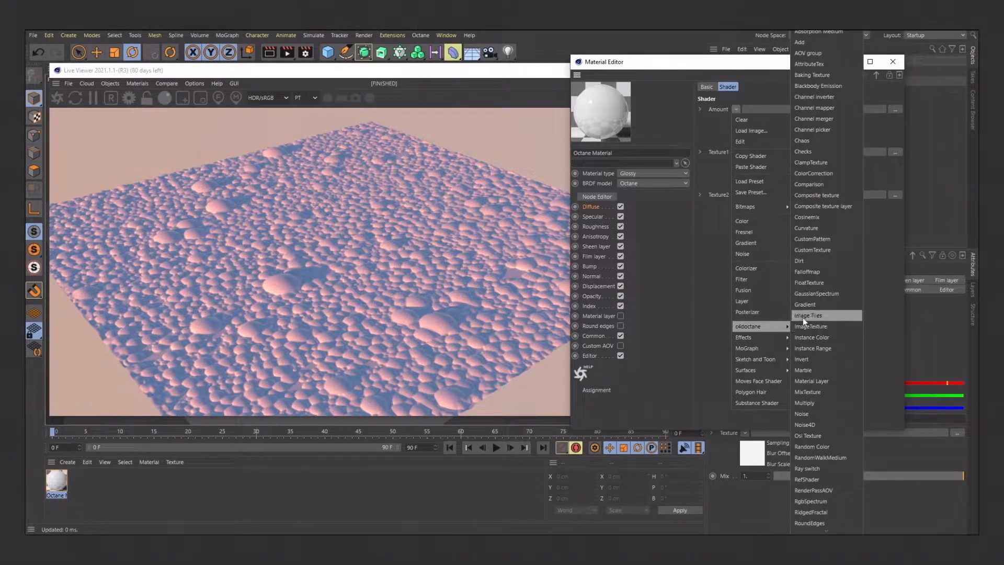
{"action": "left_click", "coordinate": [805, 304]}
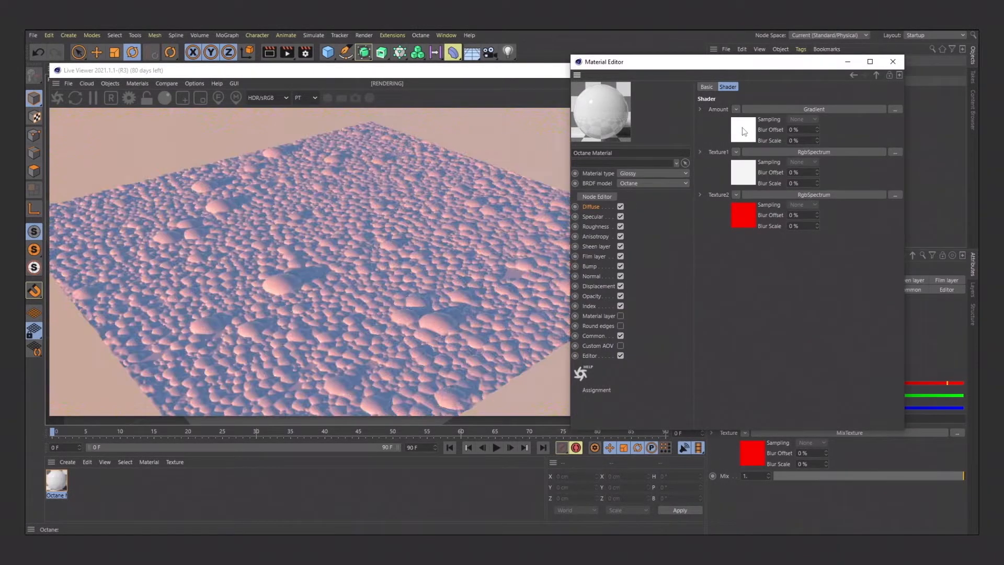
{"action": "left_click", "coordinate": [743, 129]}
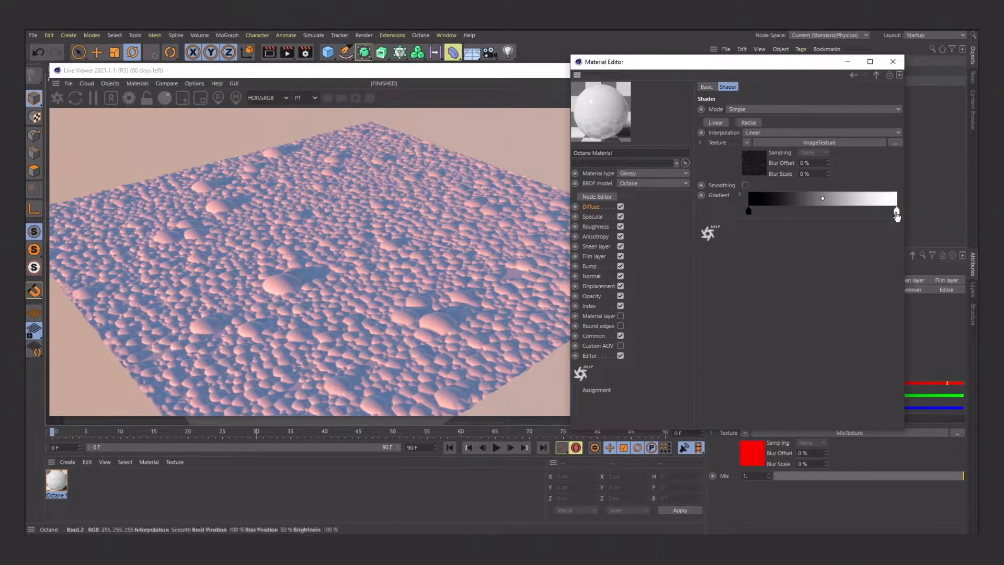
Reposition the gradient's black and white knots close together near the dark end to make the bubbles' red mask sharper
{"action": "left_click_drag", "start_coordinate": [897, 214], "coordinate": [755, 213]}
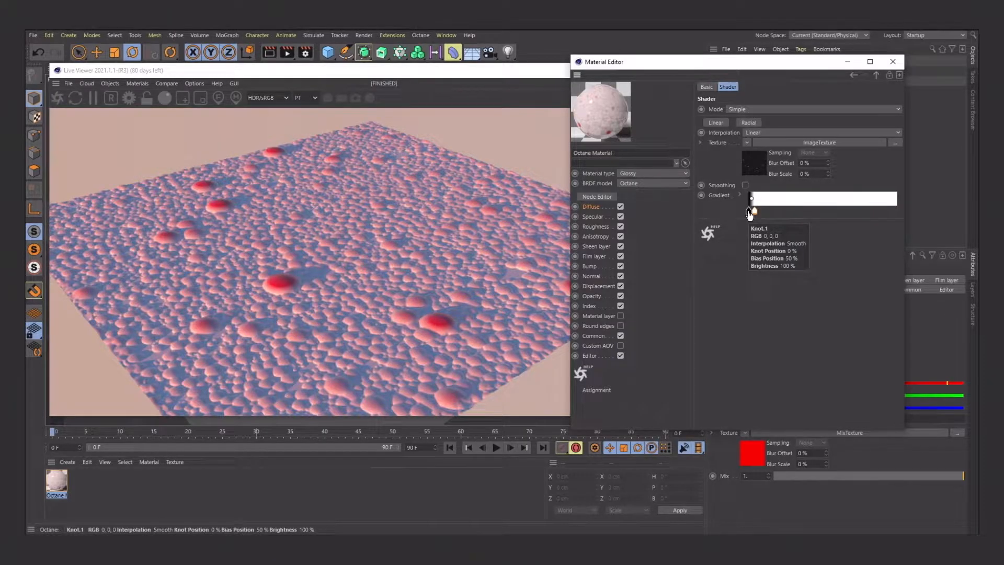
{"action": "left_click_drag", "start_coordinate": [755, 211], "coordinate": [797, 212]}
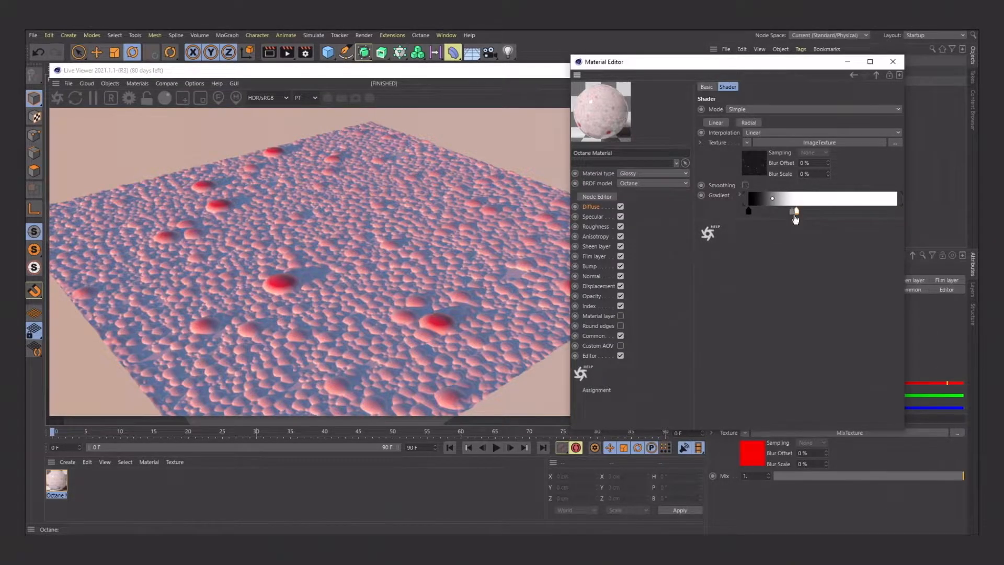
{"action": "left_click_drag", "start_coordinate": [797, 214], "coordinate": [754, 211]}
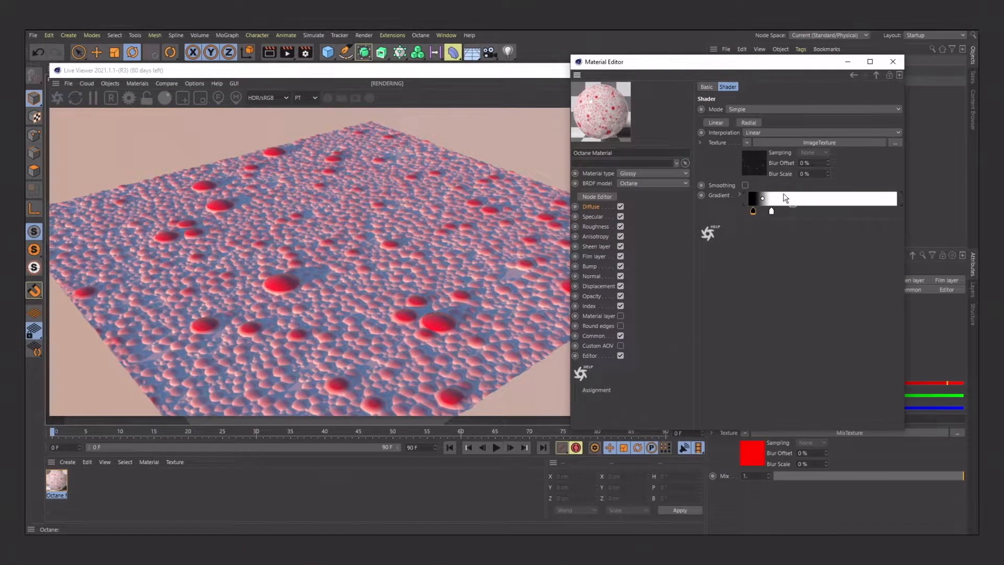
{"action": "left_click_drag", "start_coordinate": [772, 211], "coordinate": [763, 210]}
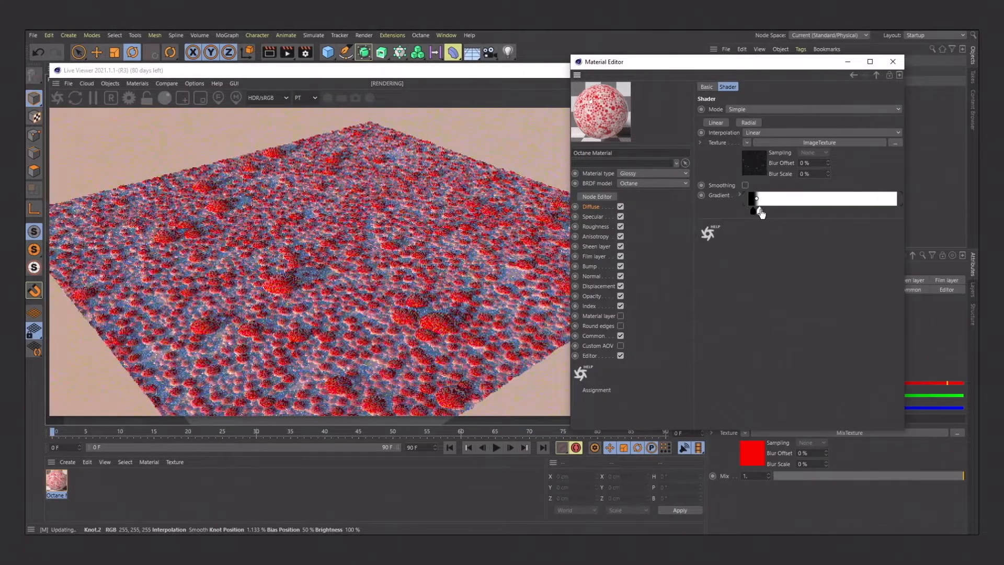
Nudge the gradient's white knot slightly closer to the black one and check the red bubbles up close and from afar
{"action": "left_click", "coordinate": [340, 293]}
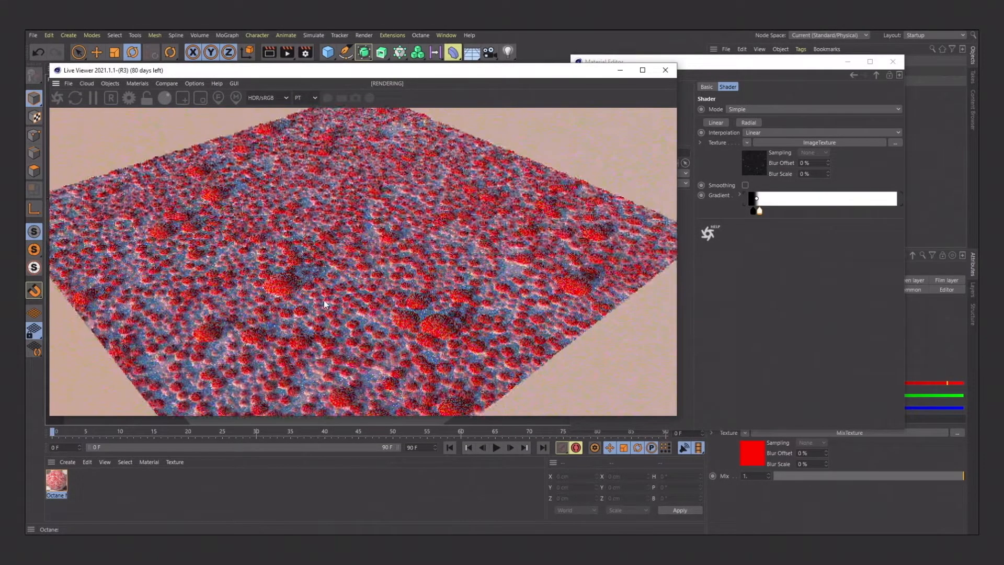
{"action": "right_click_drag", "start_coordinate": [255, 284], "coordinate": [398, 336], "text": "alt"}
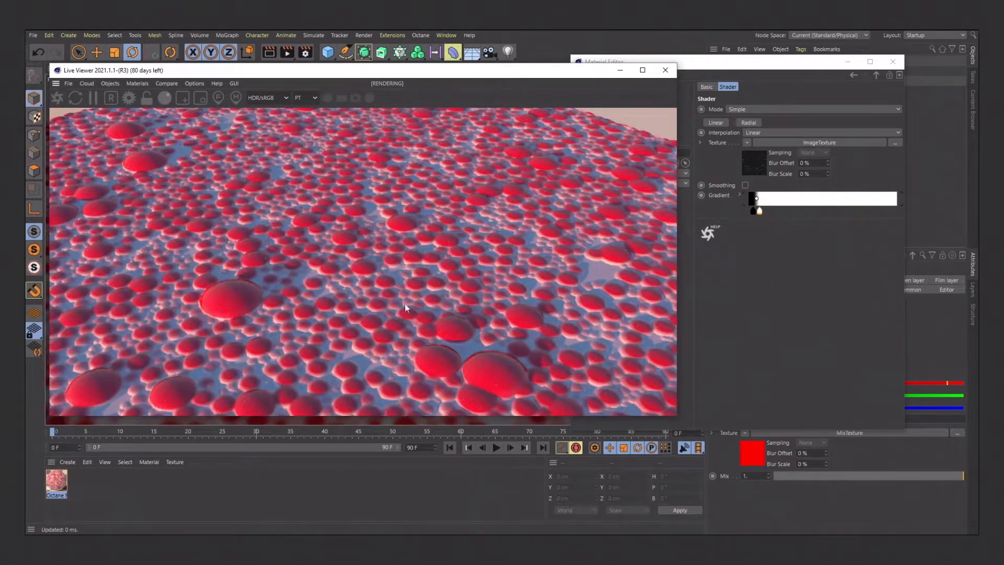
{"action": "left_click", "coordinate": [759, 212]}
{"action": "right_click_drag", "start_coordinate": [441, 233], "coordinate": [285, 277], "text": "alt"}
{"action": "left_click_drag", "start_coordinate": [285, 278], "coordinate": [287, 272], "text": "alt"}
{"action": "middle_click_drag", "start_coordinate": [286, 272], "coordinate": [335, 265], "text": "alt"}
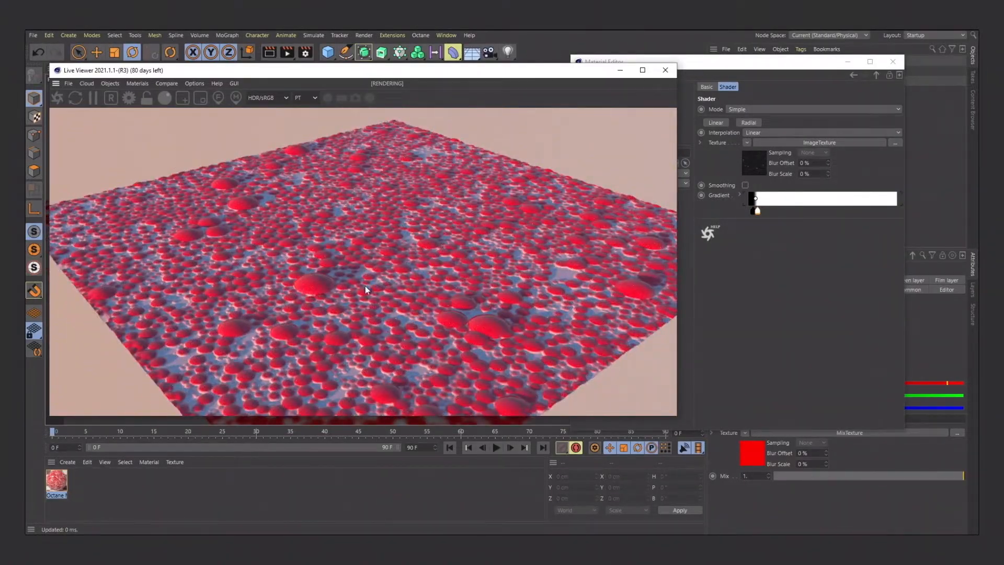
{"action": "left_click_drag", "start_coordinate": [365, 285], "coordinate": [362, 295], "text": "alt"}
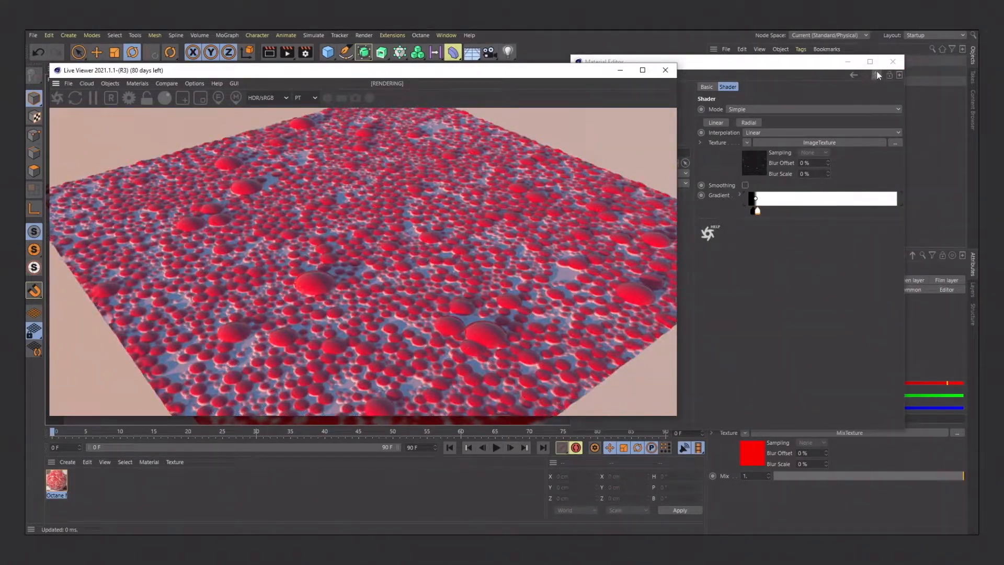
Replace the red RgbSpectrum in the mix's Texture2 slot with a Noise shader and open its properties
{"action": "left_click", "coordinate": [878, 74]}
{"action": "left_click", "coordinate": [877, 75]}
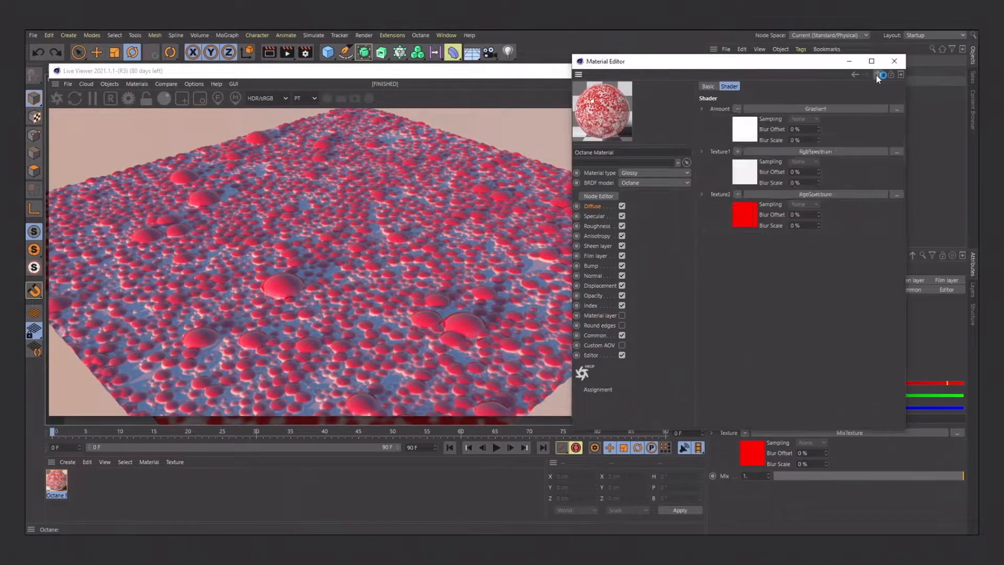
{"action": "left_click", "coordinate": [737, 195]}
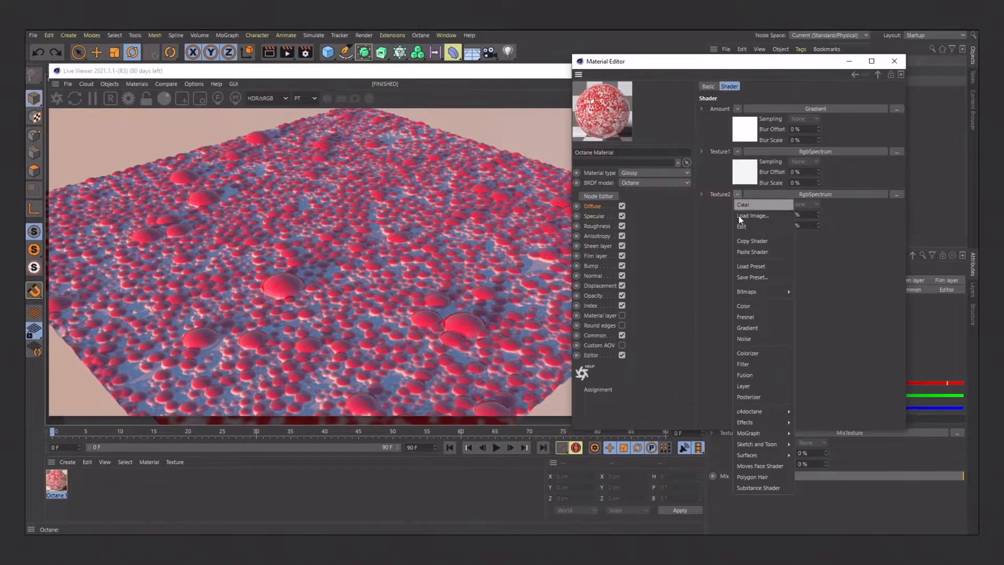
{"action": "left_click", "coordinate": [753, 338]}
{"action": "left_click", "coordinate": [757, 215]}
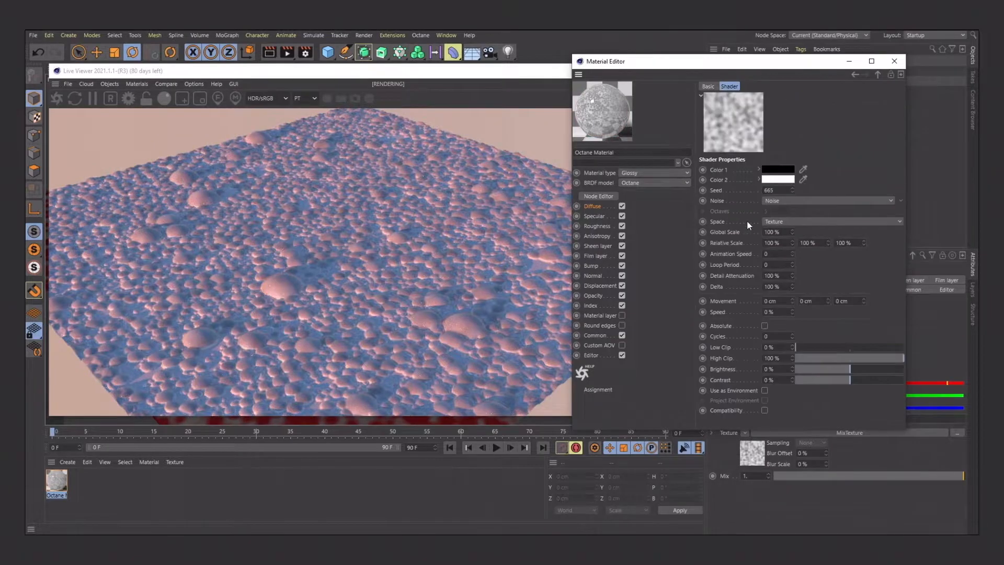
Set the noise's Color 1 to violet-blue with hue 263°, saturation 100% and value 95%
{"action": "left_click", "coordinate": [778, 169]}
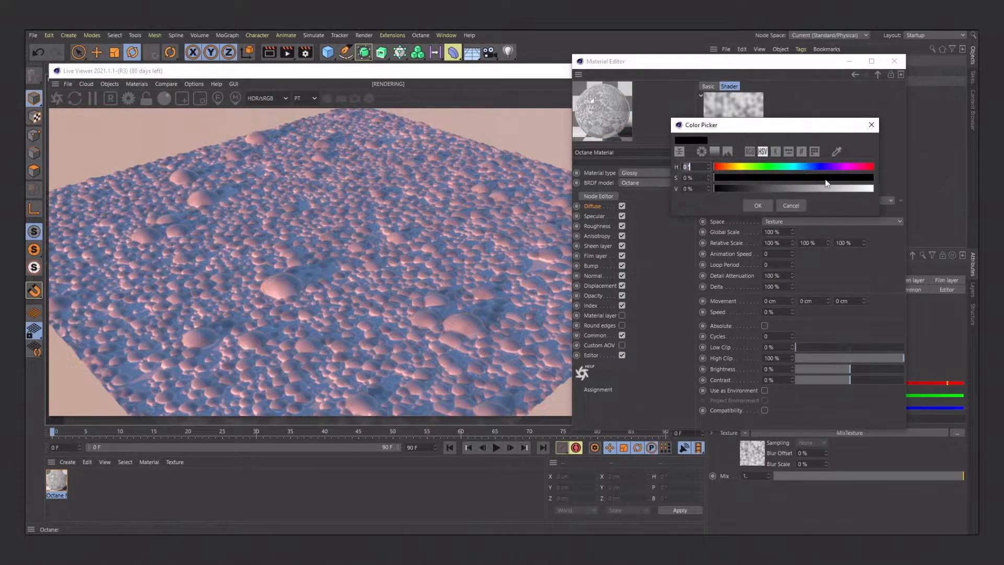
{"action": "left_click", "coordinate": [831, 167]}
{"action": "left_click", "coordinate": [872, 178]}
{"action": "left_click", "coordinate": [866, 188]}
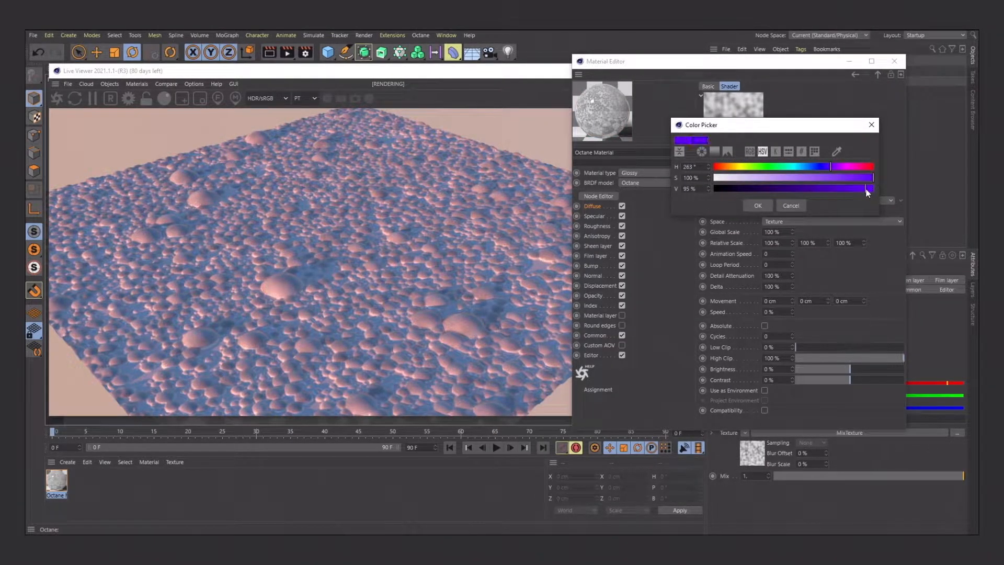
{"action": "left_click", "coordinate": [753, 206]}
Set the noise's Color 2 to green with hue 143°, saturation 92% and value 84%
{"action": "left_click", "coordinate": [778, 180]}
{"action": "left_click", "coordinate": [783, 174]}
{"action": "left_click", "coordinate": [865, 185]}
{"action": "left_click", "coordinate": [853, 196]}
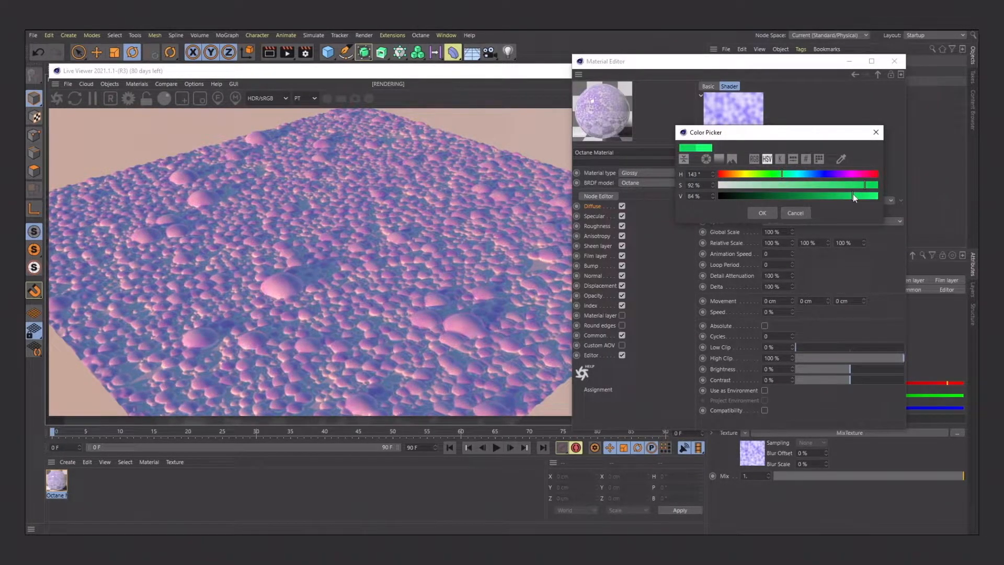
{"action": "left_click", "coordinate": [762, 213]}
Set the noise's low clip to 24% and high clip to 73%, and enlarge its global scale to about 187%
{"action": "left_click_drag", "start_coordinate": [815, 347], "coordinate": [875, 359]}
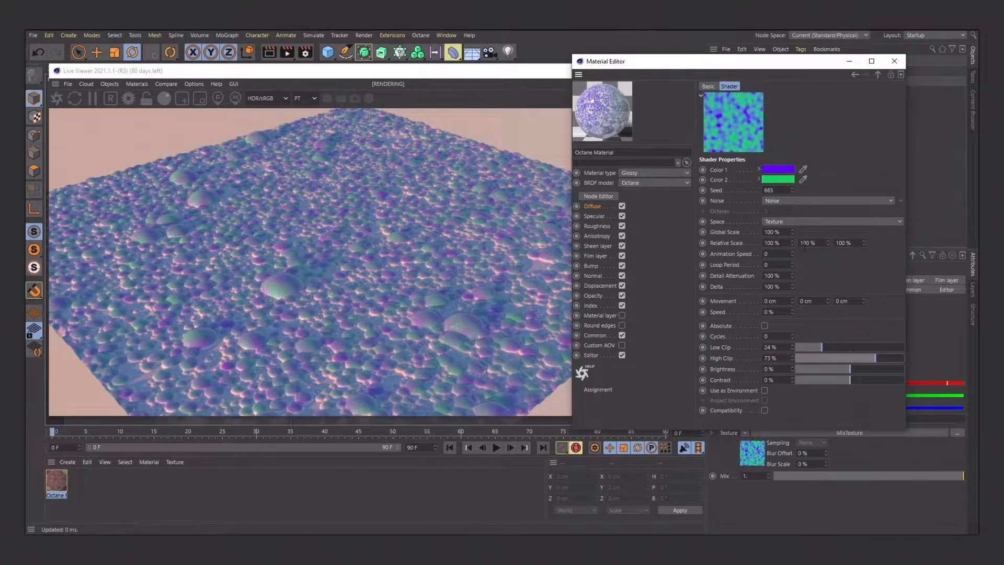
{"action": "left_click_drag", "start_coordinate": [793, 231], "coordinate": [814, 229]}
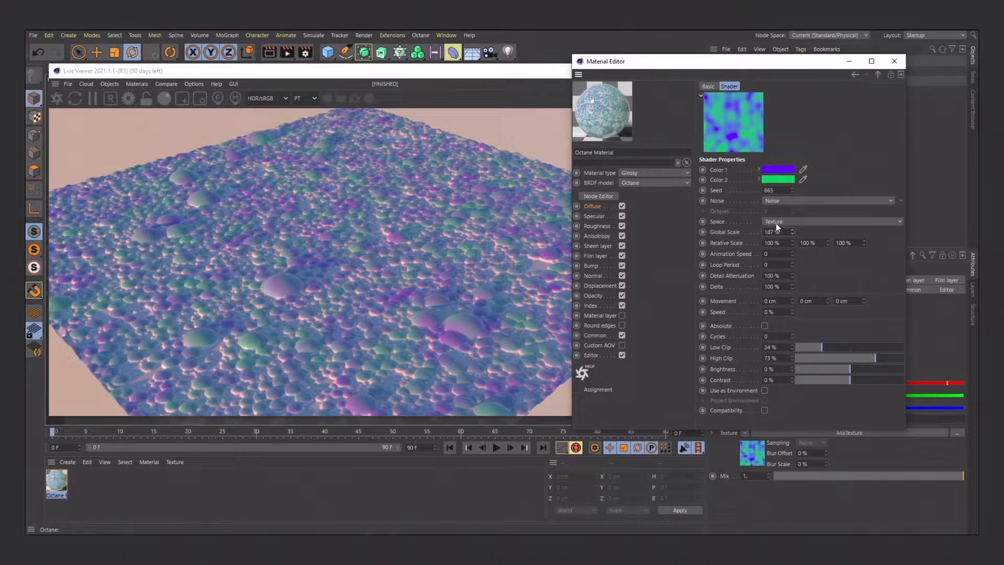
{"action": "left_click_drag", "start_coordinate": [792, 232], "coordinate": [793, 229]}
Set the colour value of the white knot in the Amount gradient to 80%
{"action": "left_click", "coordinate": [880, 75]}
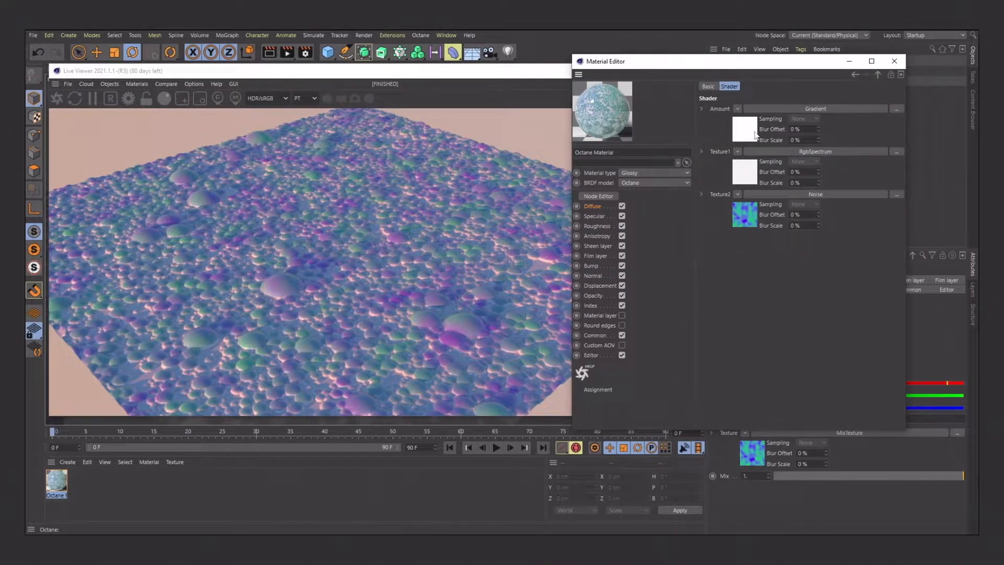
{"action": "left_click", "coordinate": [753, 135]}
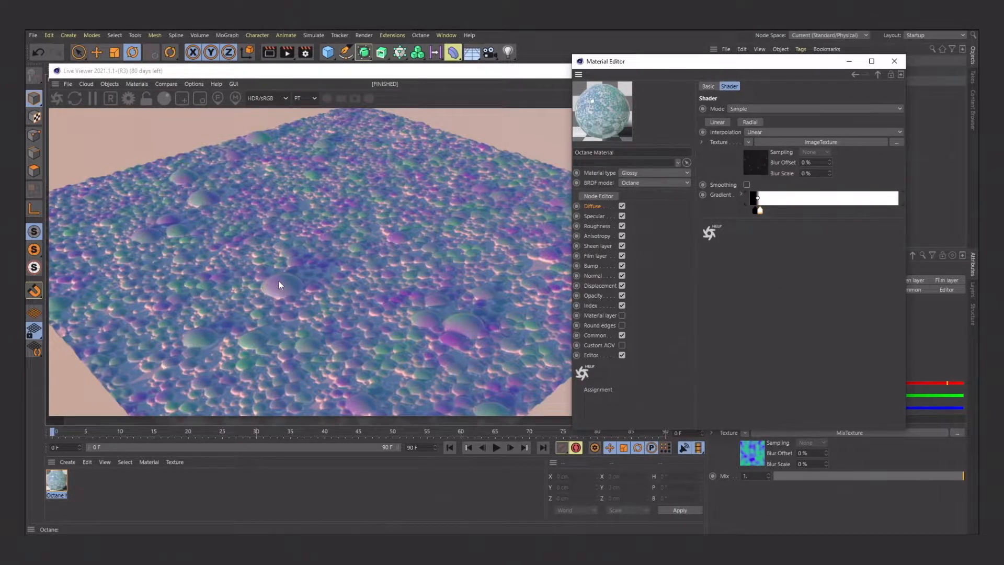
{"action": "double_click", "coordinate": [761, 211]}
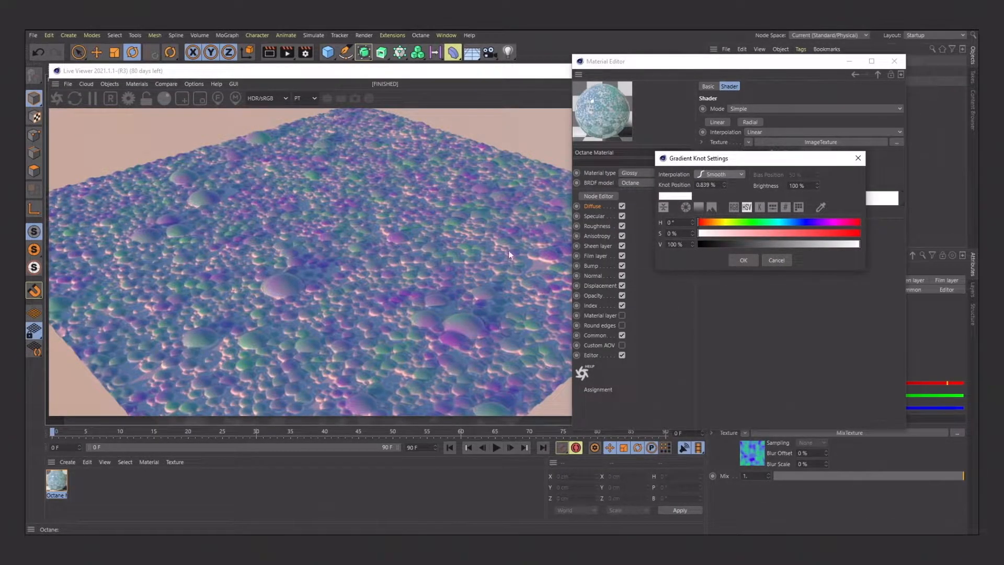
{"action": "double_click", "coordinate": [676, 244]}
{"action": "type", "text": "80"}
{"action": "left_click", "coordinate": [749, 259]}
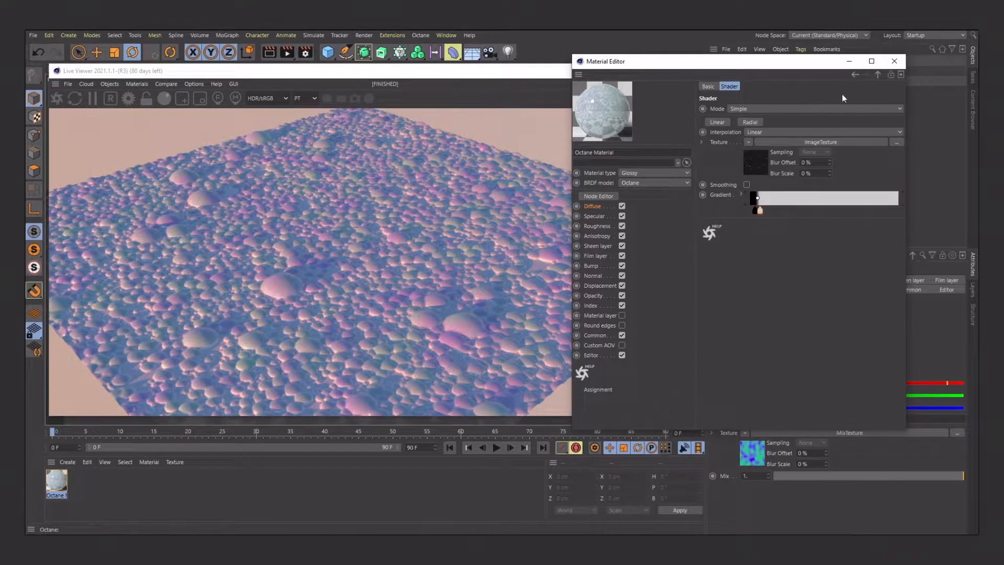
Copy the Texture1 RgbSpectrum over the noise in Texture2 and recolour the copy red
{"action": "left_click", "coordinate": [879, 76]}
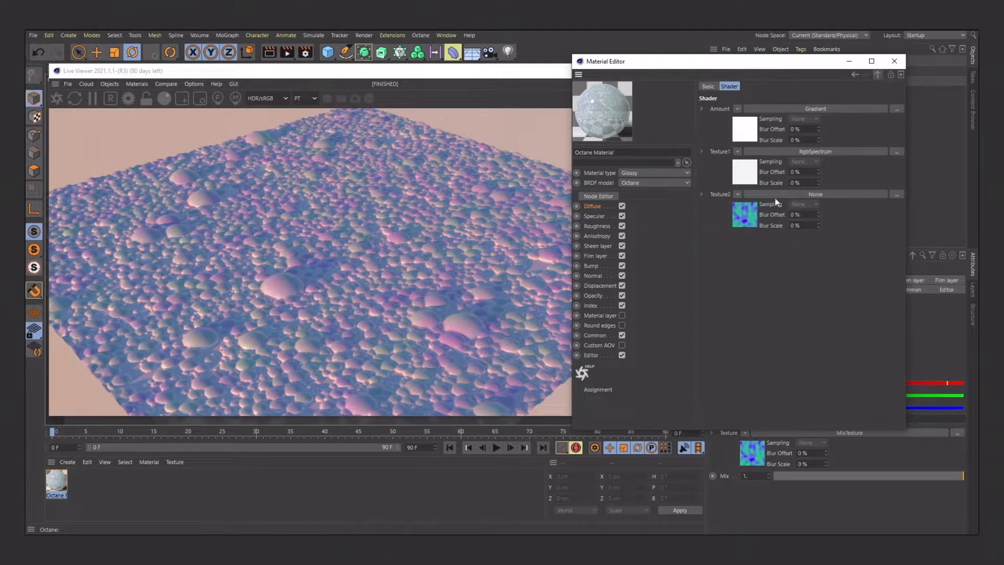
{"action": "left_click_drag", "start_coordinate": [744, 173], "coordinate": [745, 217]}
{"action": "left_click", "coordinate": [746, 213]}
{"action": "left_click", "coordinate": [733, 124]}
{"action": "left_click_drag", "start_coordinate": [771, 135], "coordinate": [842, 134]}
{"action": "left_click", "coordinate": [716, 161]}
{"action": "left_click", "coordinate": [878, 76]}
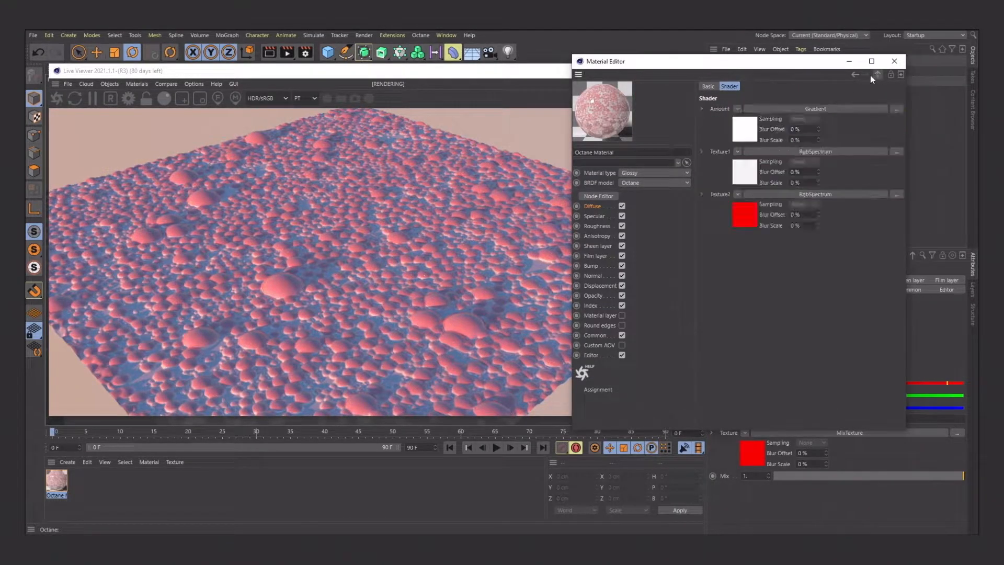
Raise the colour value of the light grey knot in the Amount gradient to about 99%
{"action": "left_click", "coordinate": [743, 131]}
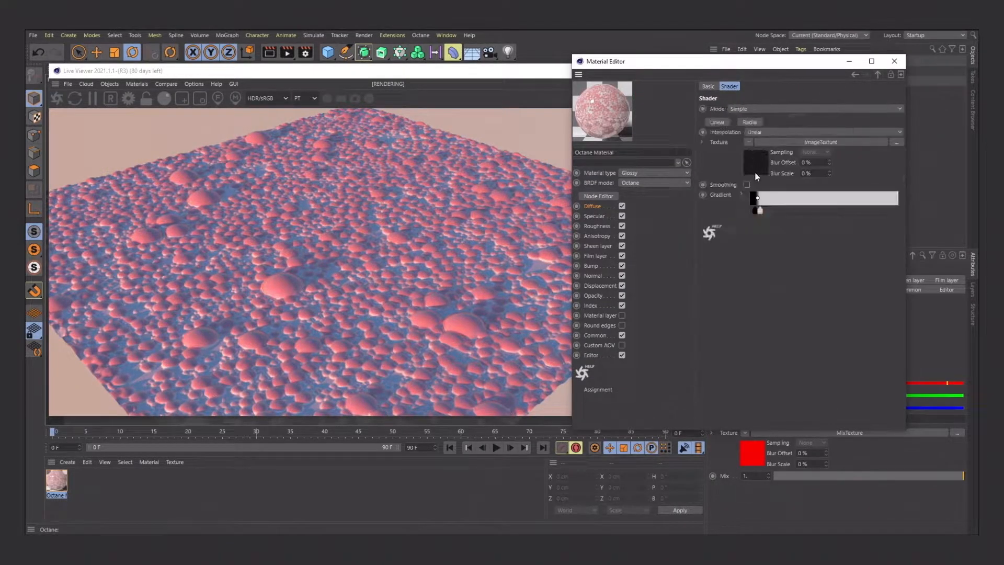
{"action": "double_click", "coordinate": [761, 209]}
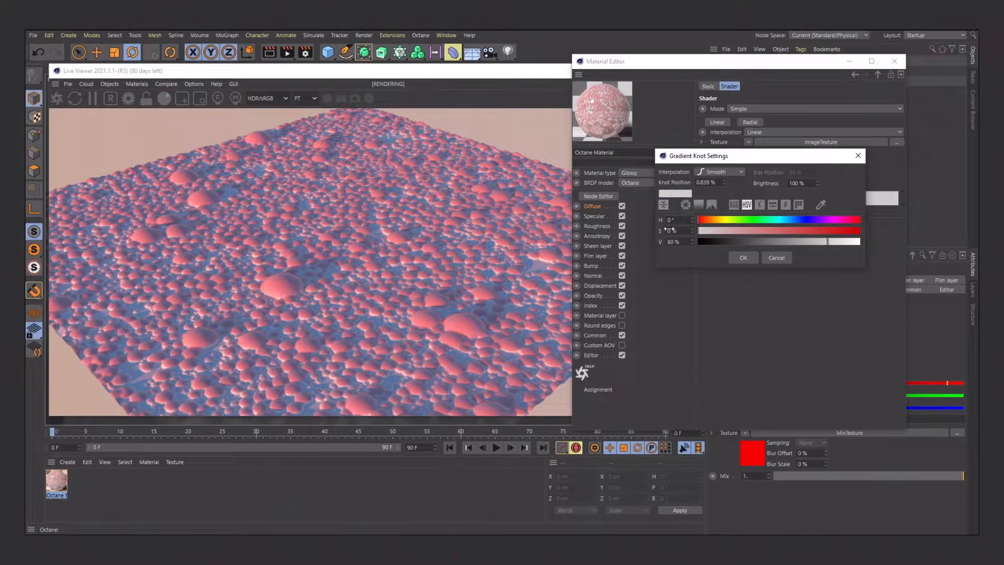
{"action": "left_click_drag", "start_coordinate": [827, 242], "coordinate": [859, 242]}
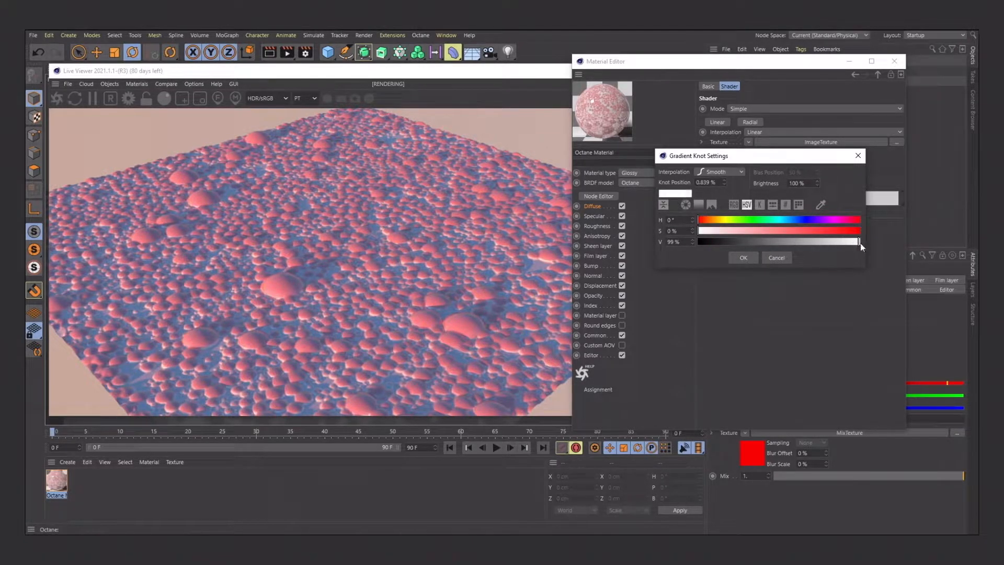
{"action": "left_click", "coordinate": [744, 258]}
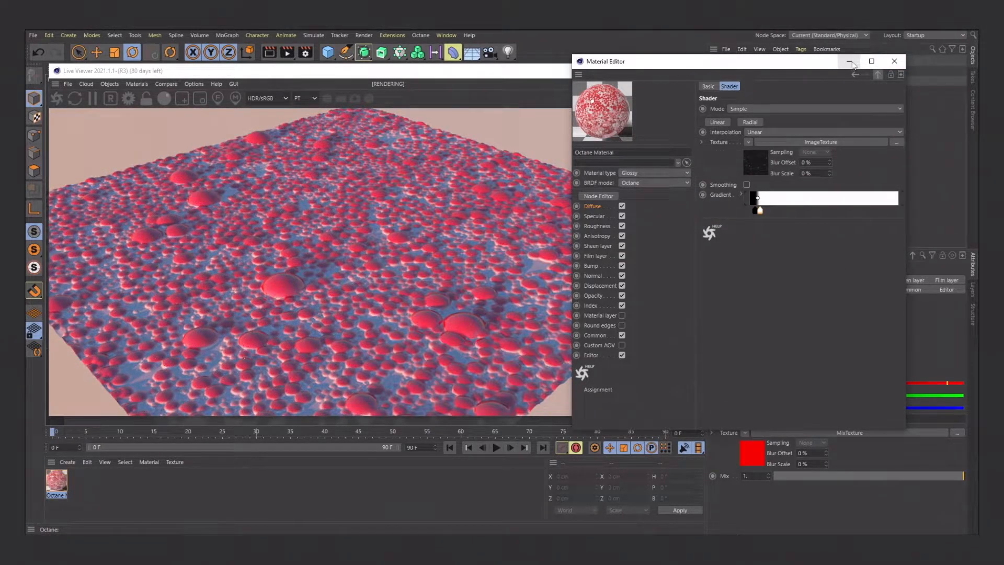
Set Length U and Length V of the plane's material tag to 50% each
{"action": "left_click", "coordinate": [850, 61]}
{"action": "left_click", "coordinate": [804, 83]}
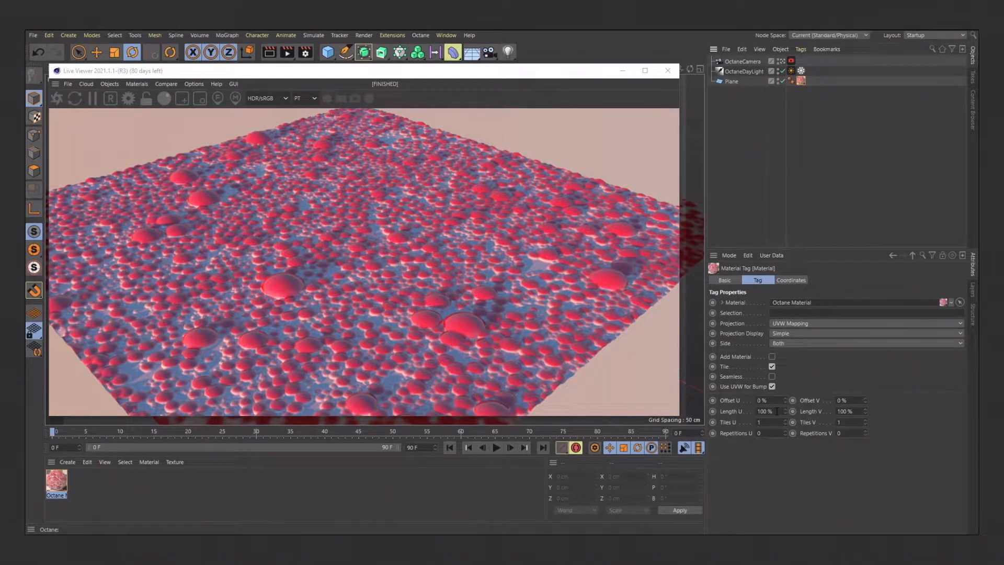
{"action": "left_click_drag", "start_coordinate": [777, 411], "coordinate": [758, 411]}
{"action": "left_click", "coordinate": [859, 411]}
{"action": "type", "text": "50"}
{"action": "double_click", "coordinate": [770, 410]}
{"action": "type", "text": "50"}
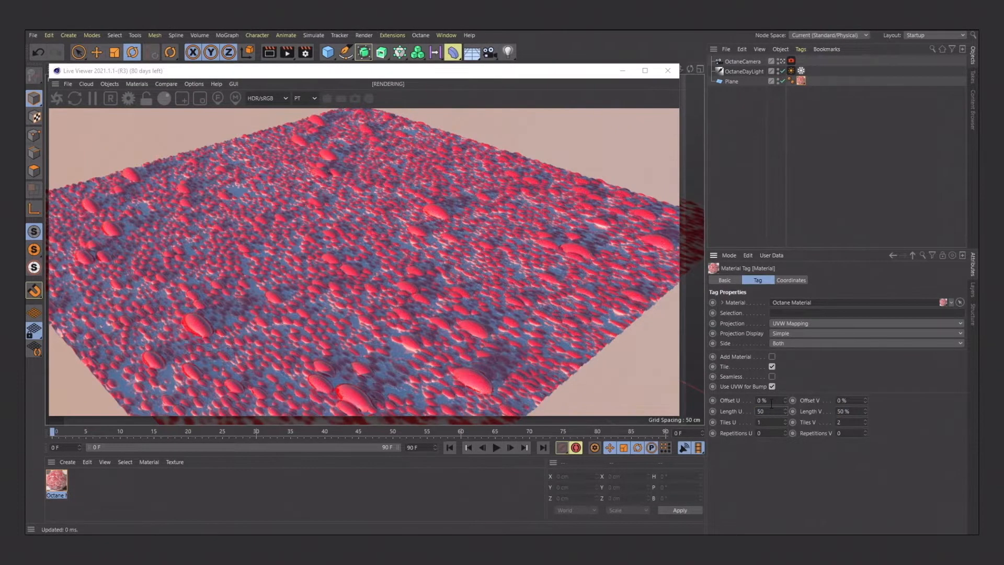
{"action": "left_click", "coordinate": [772, 402]}
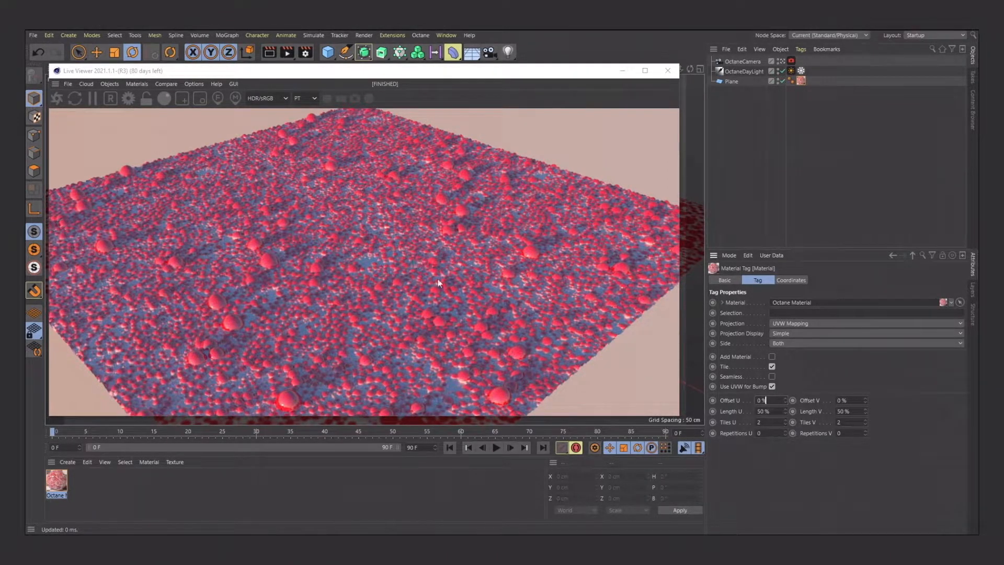
Set the displacement height of the plane's Octane material to 15 cm and check the bubbles in the render
{"action": "left_click_drag", "start_coordinate": [341, 243], "coordinate": [318, 262]}
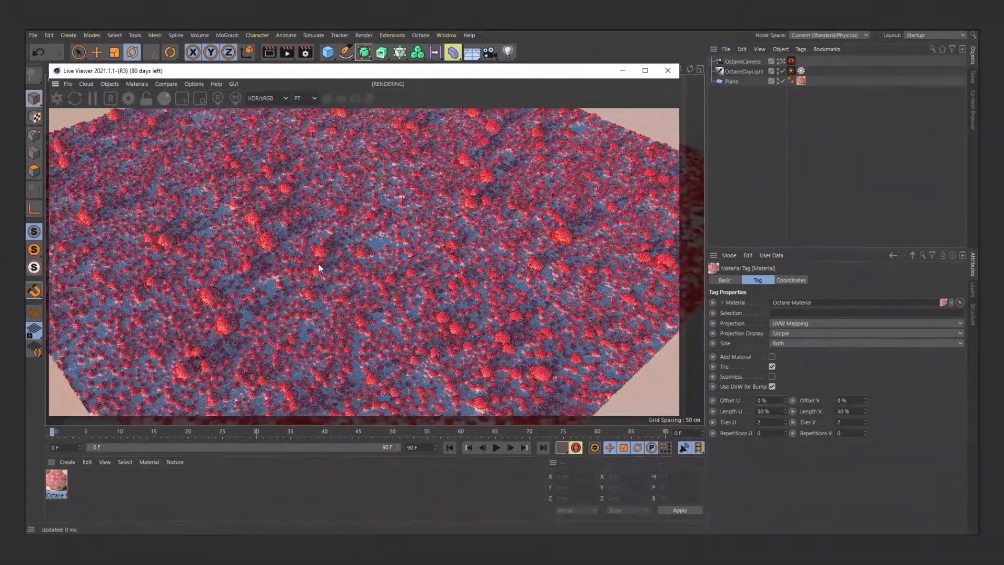
{"action": "left_click_drag", "start_coordinate": [302, 299], "coordinate": [334, 262]}
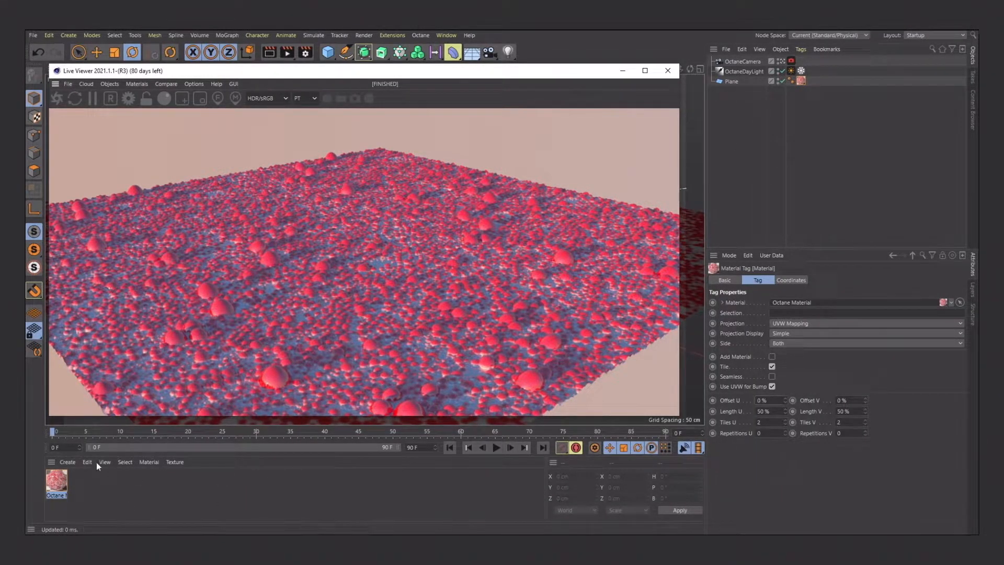
{"action": "double_click", "coordinate": [56, 480]}
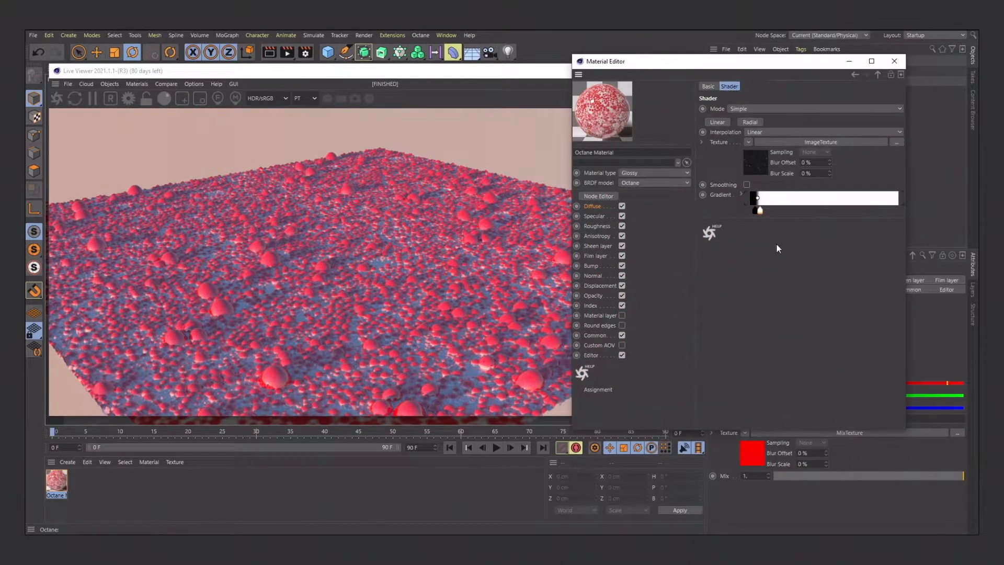
{"action": "left_click", "coordinate": [599, 288]}
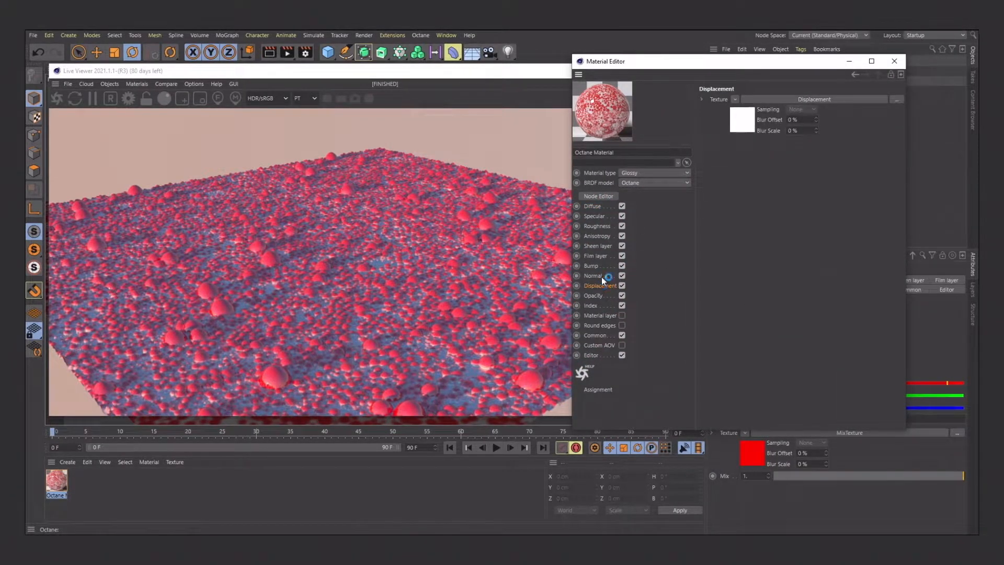
{"action": "double_click", "coordinate": [757, 166]}
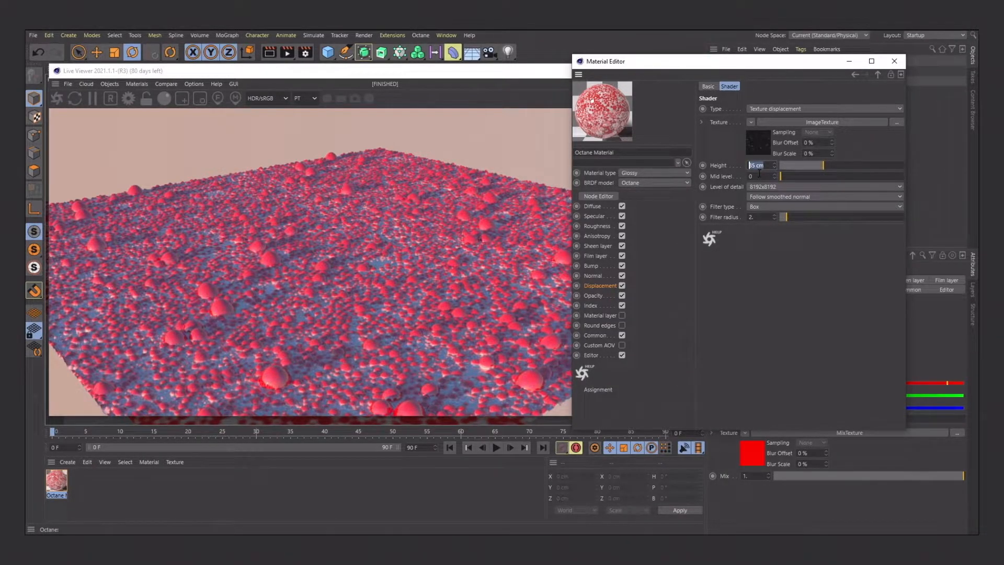
{"action": "type", "text": "15"}
{"action": "key", "text": "Return"}
{"action": "left_click_drag", "start_coordinate": [450, 306], "coordinate": [266, 260]}
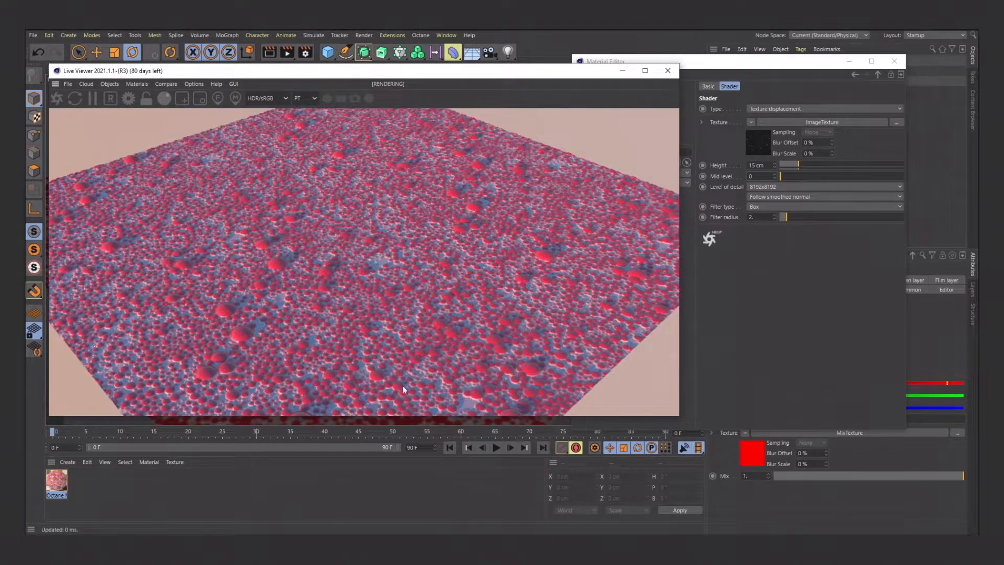
{"action": "middle_click_drag", "start_coordinate": [341, 253], "coordinate": [336, 275]}
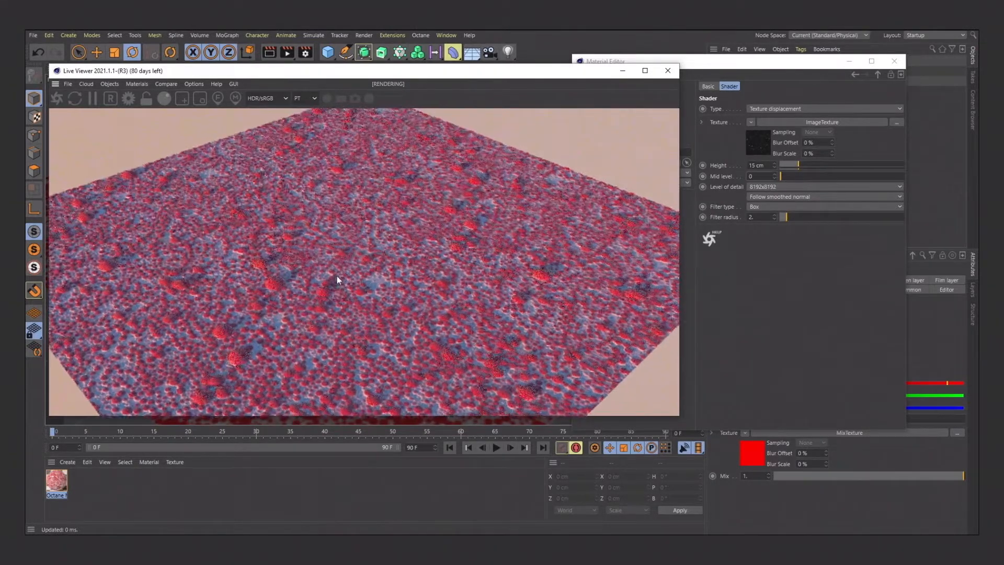
Uncover the viewport to examine the displaced foam mesh, and put the Live Viewer back over it
{"action": "left_click", "coordinate": [750, 289]}
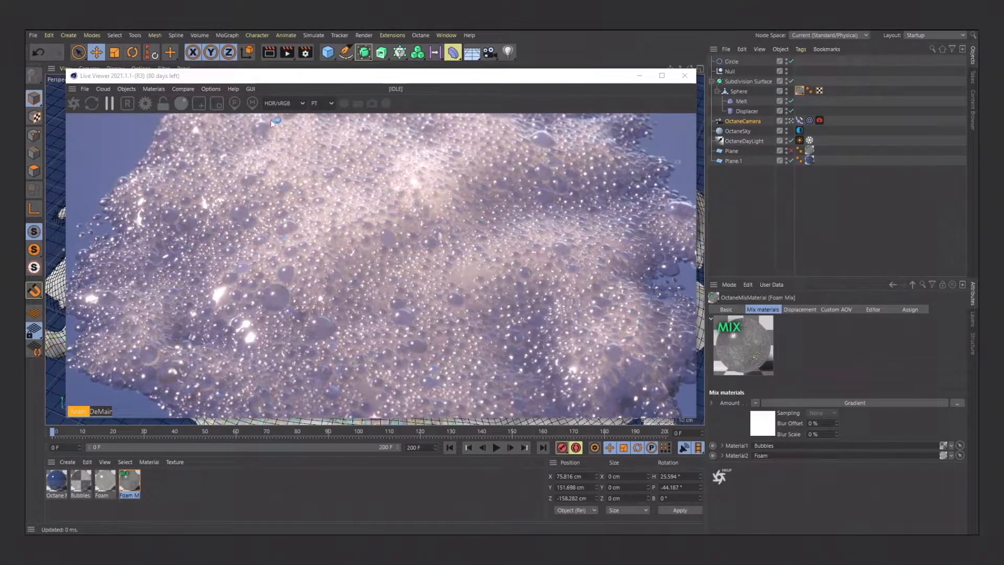
{"action": "left_click_drag", "start_coordinate": [303, 79], "coordinate": [304, 373]}
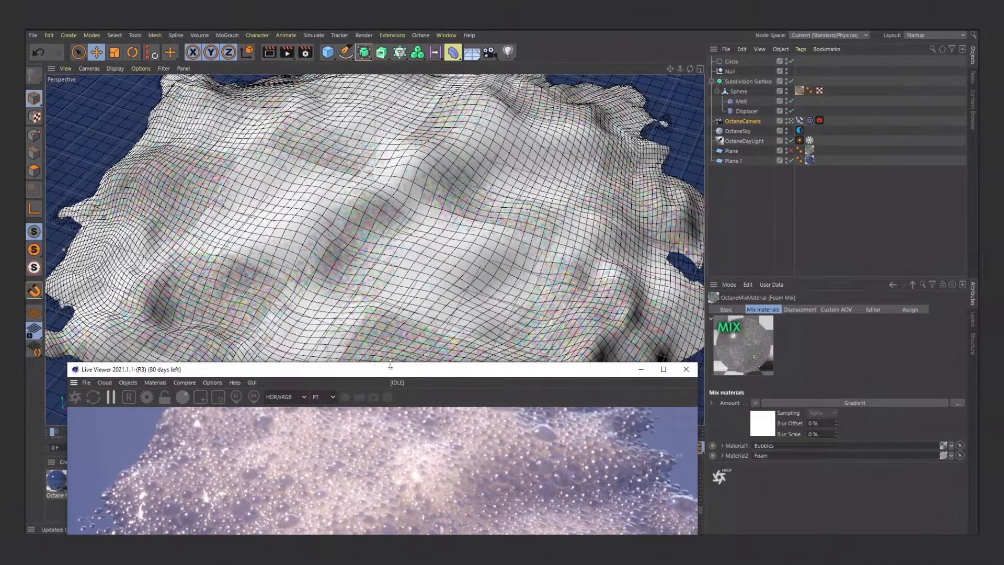
{"action": "left_click_drag", "start_coordinate": [432, 375], "coordinate": [479, 109]}
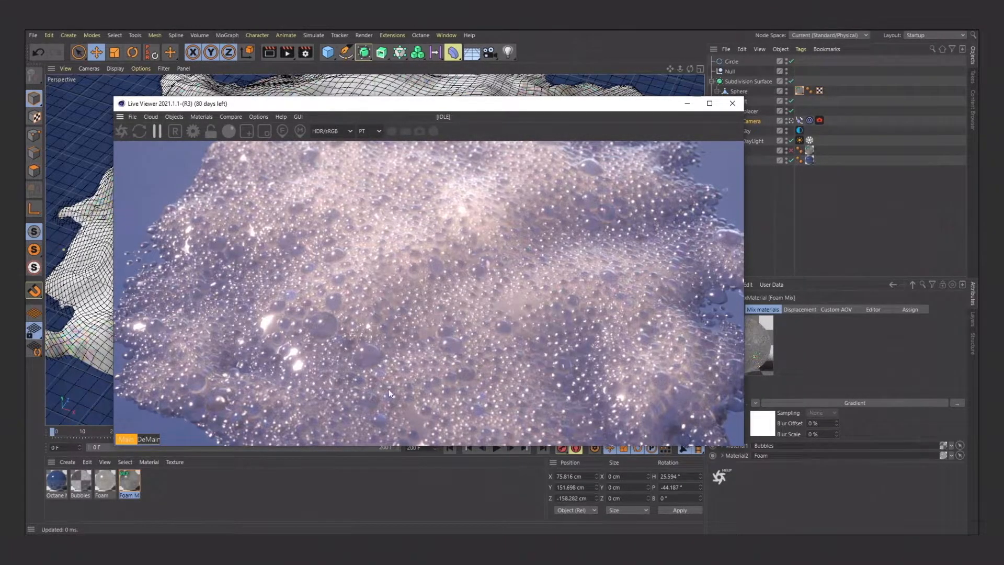
{"action": "left_click_drag", "start_coordinate": [532, 107], "coordinate": [487, 78]}
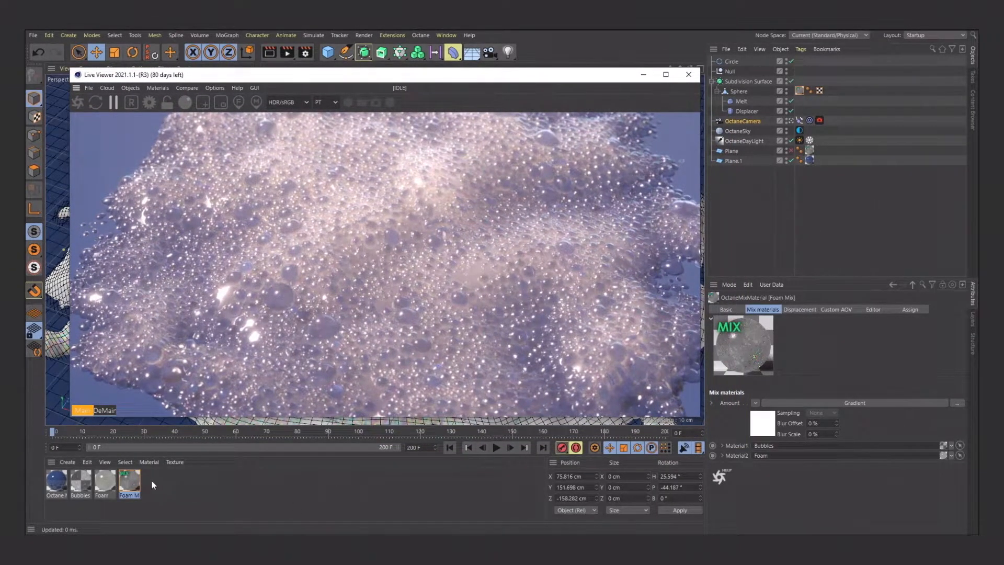
Delete the Foam Mix material tag from the Sphere and resume the Live Viewer render
{"action": "left_click", "coordinate": [800, 91]}
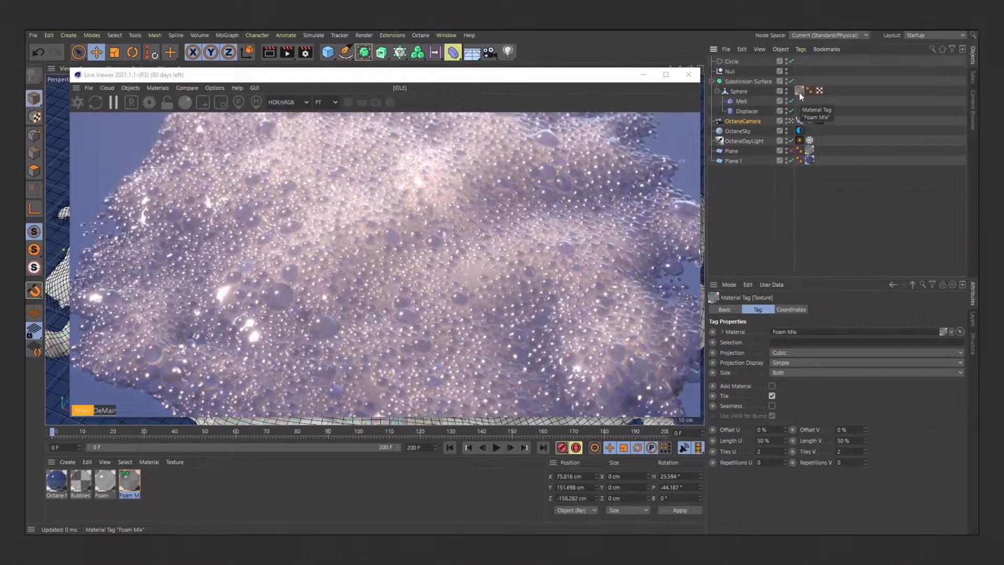
{"action": "key", "text": "Delete"}
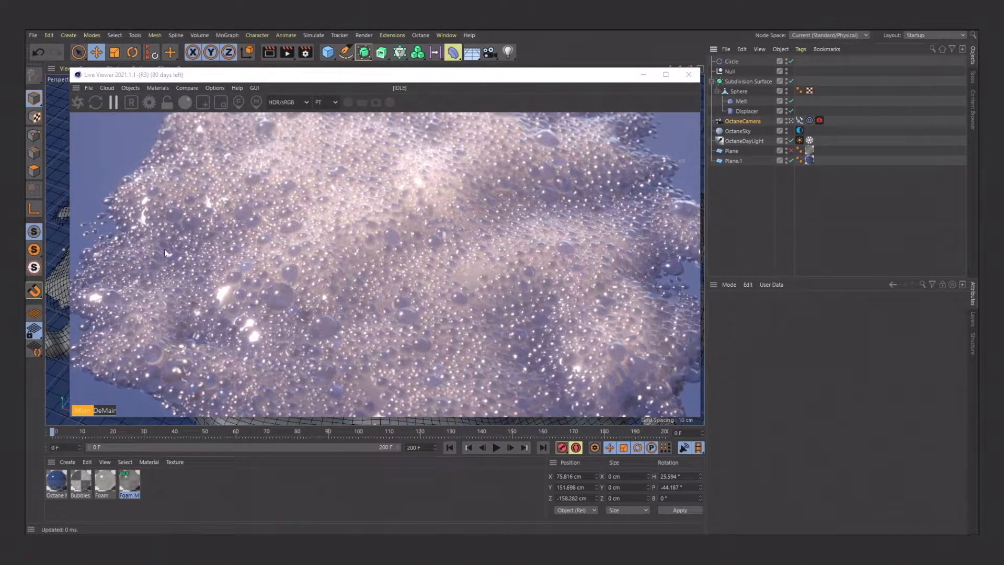
{"action": "left_click", "coordinate": [112, 103]}
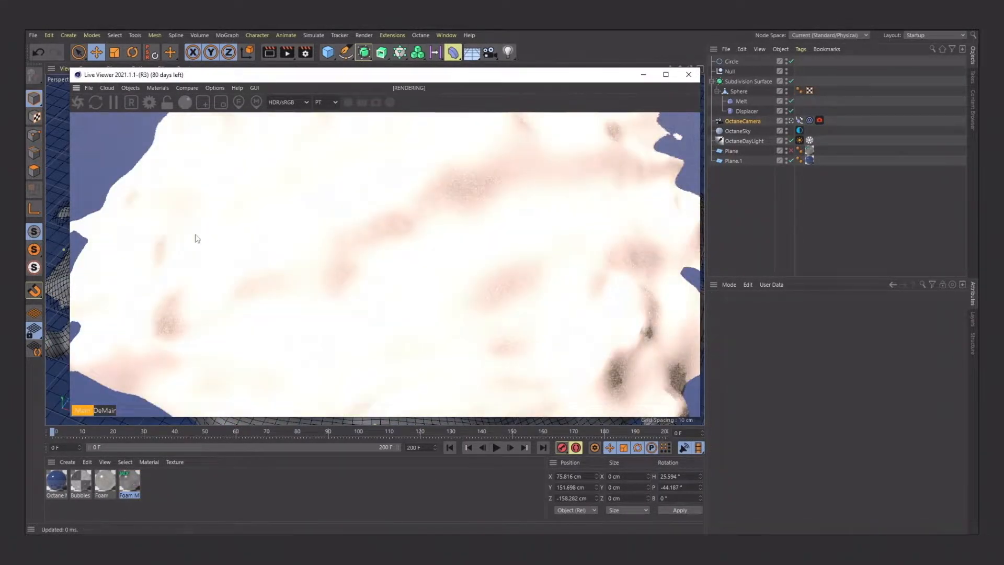
Create a new Octane Mix Material
{"action": "left_click", "coordinate": [67, 462]}
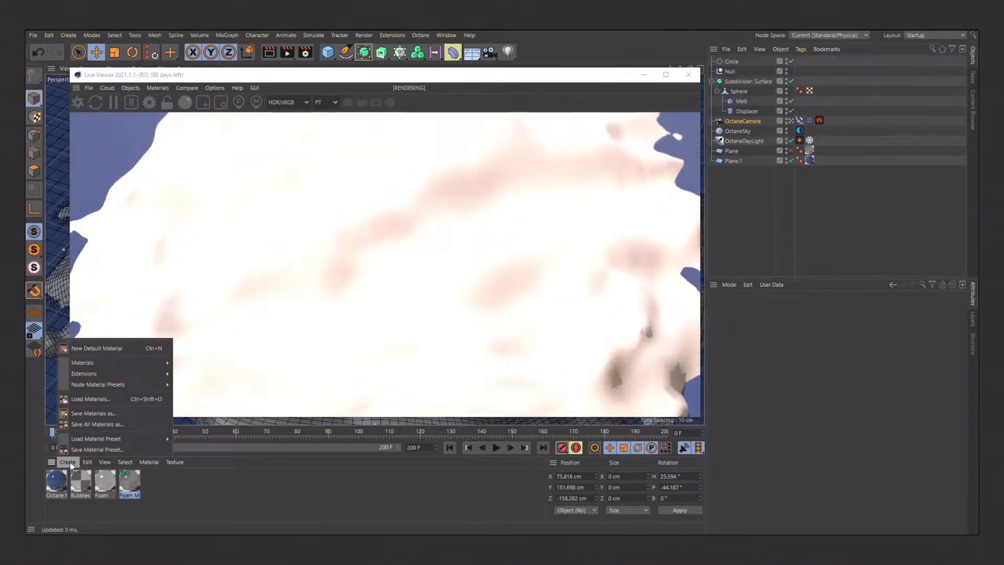
{"action": "mouse_move", "coordinate": [138, 372]}
{"action": "mouse_move", "coordinate": [188, 373]}
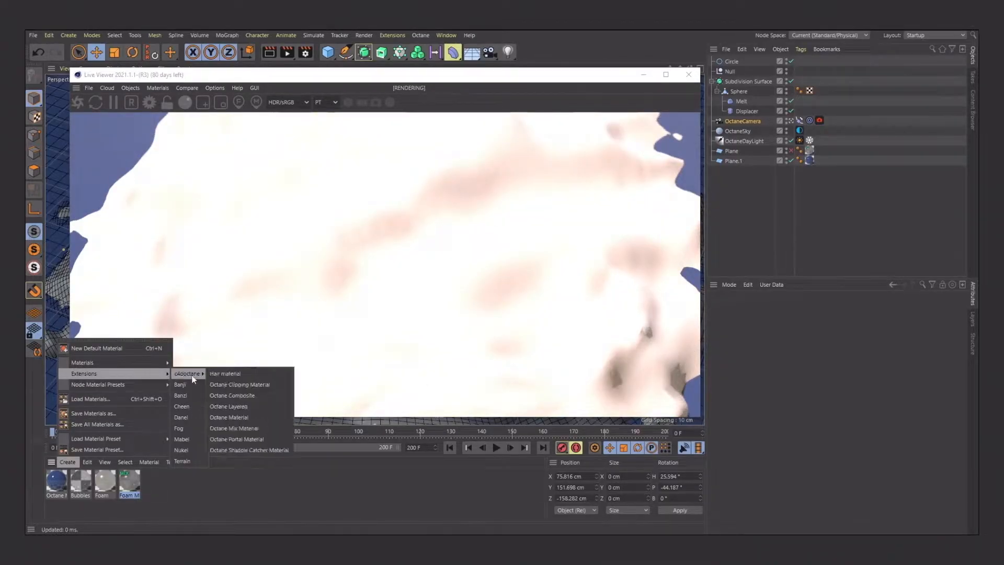
{"action": "left_click", "coordinate": [232, 429]}
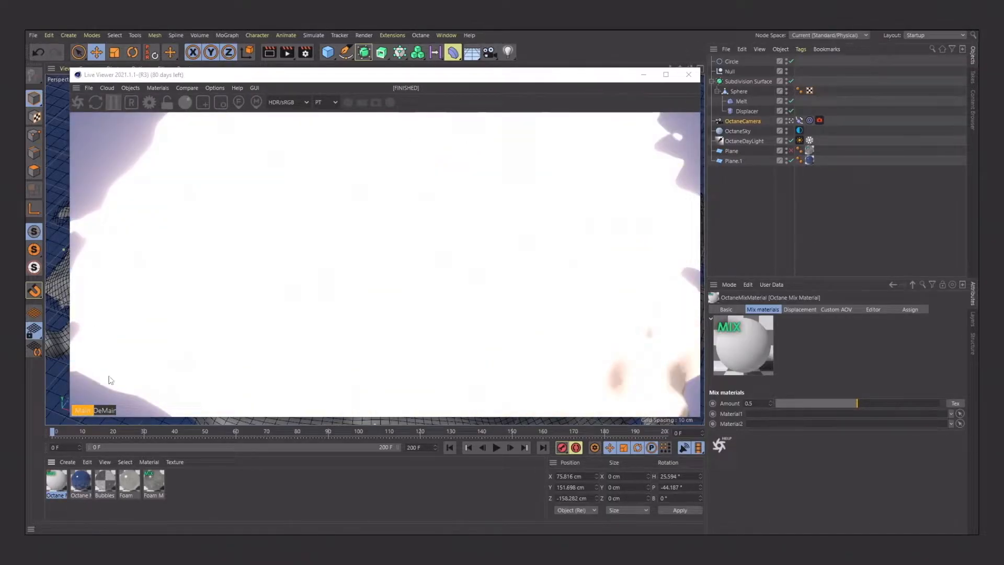
Create a new standard Octane Material and duplicate it
{"action": "left_click", "coordinate": [68, 462]}
{"action": "mouse_move", "coordinate": [123, 384]}
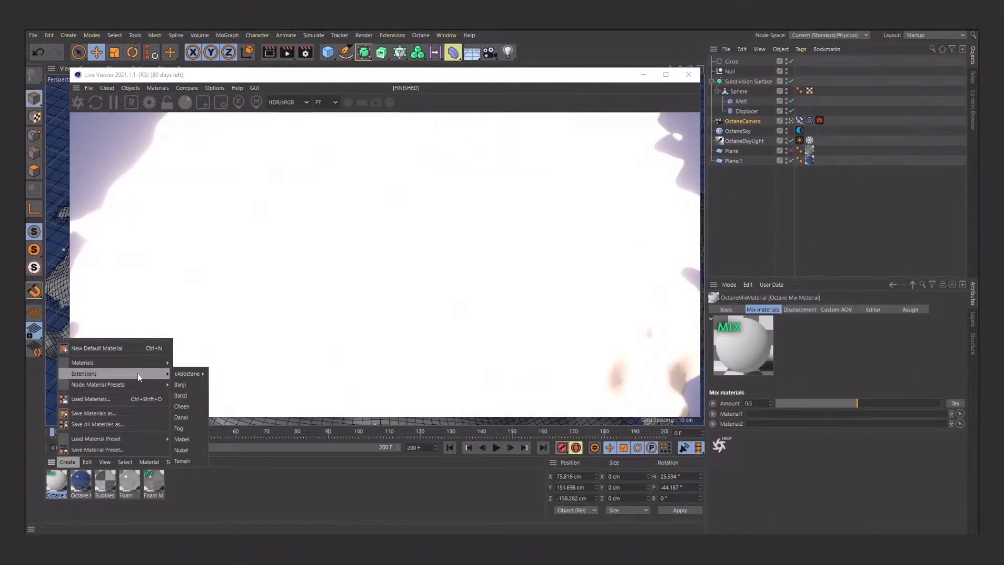
{"action": "mouse_move", "coordinate": [199, 372]}
{"action": "left_click", "coordinate": [238, 418]}
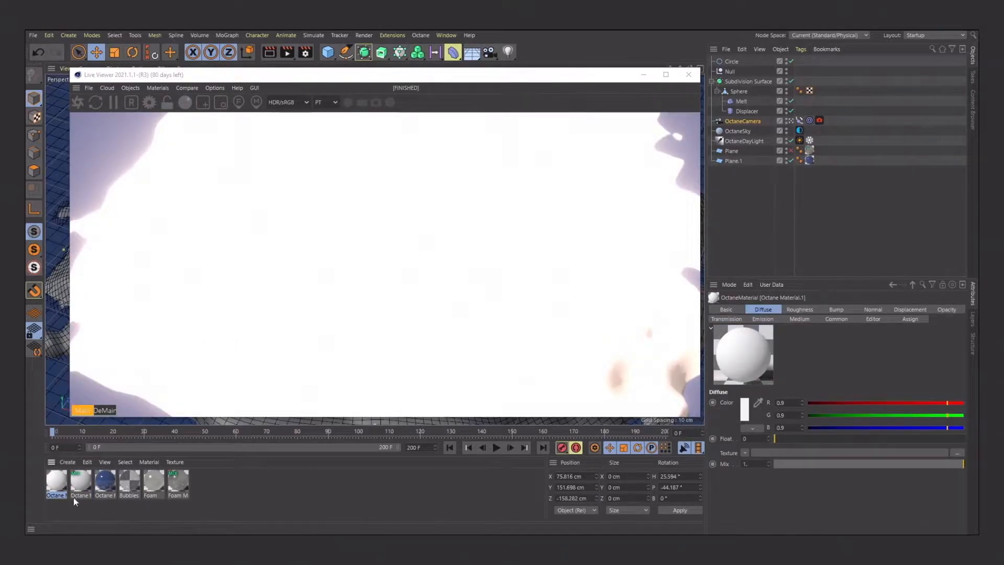
{"action": "left_click_drag", "start_coordinate": [62, 486], "coordinate": [51, 483], "text": "ctrl"}
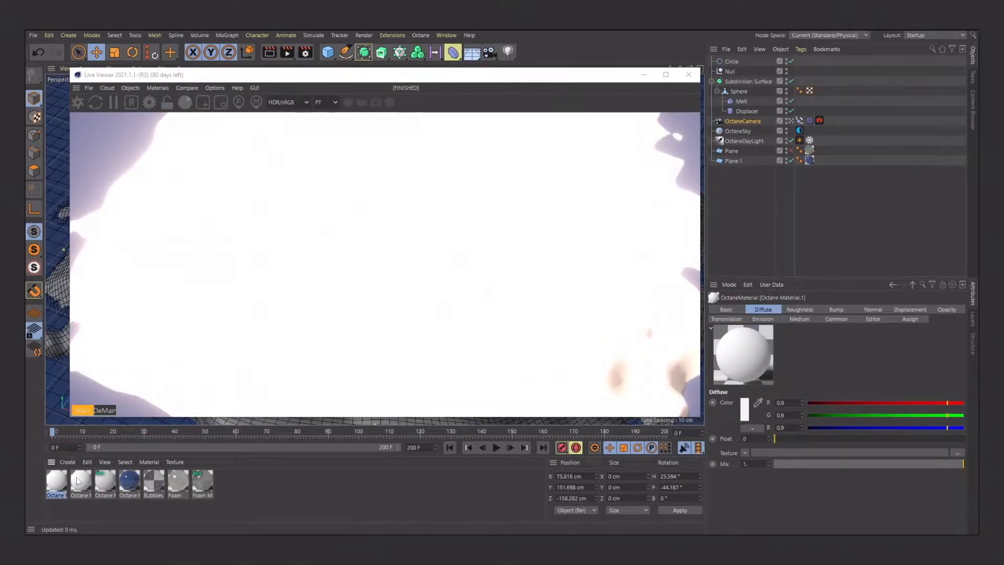
Rename the two new Octane materials as Bubbles and Foam
{"action": "double_click", "coordinate": [56, 481]}
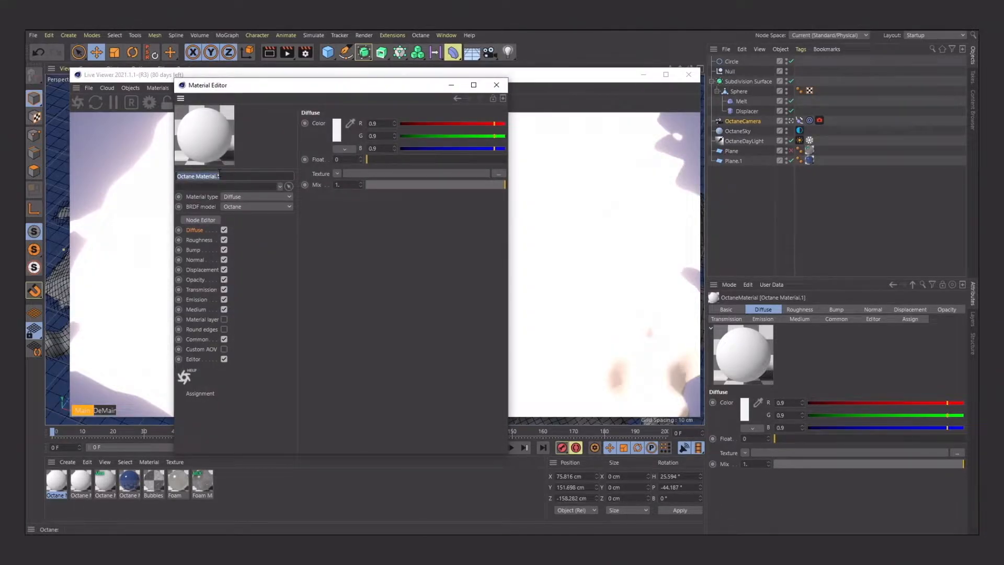
{"action": "type", "text": "Bubbles"}
{"action": "key", "text": "Return"}
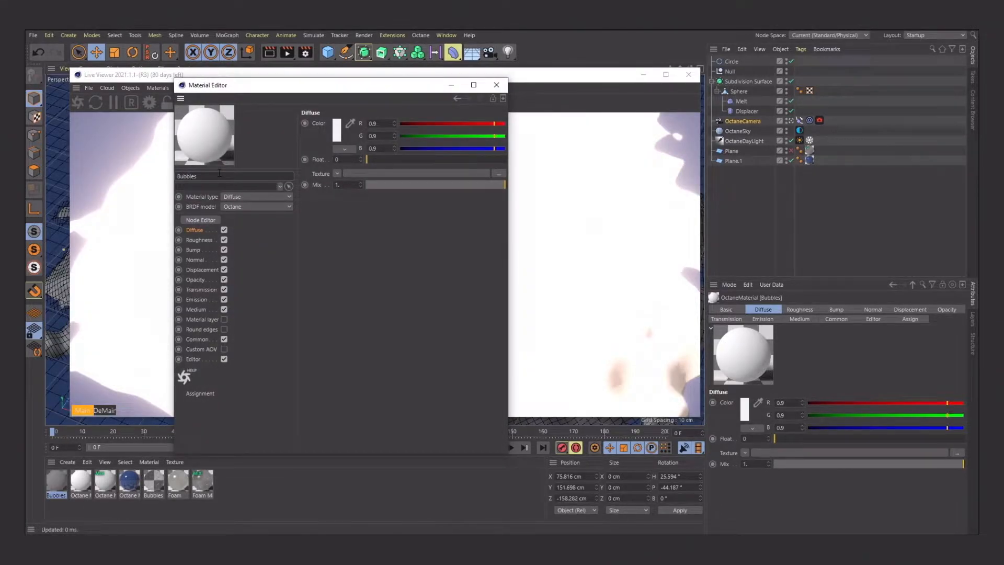
{"action": "left_click", "coordinate": [496, 85]}
{"action": "double_click", "coordinate": [80, 482]}
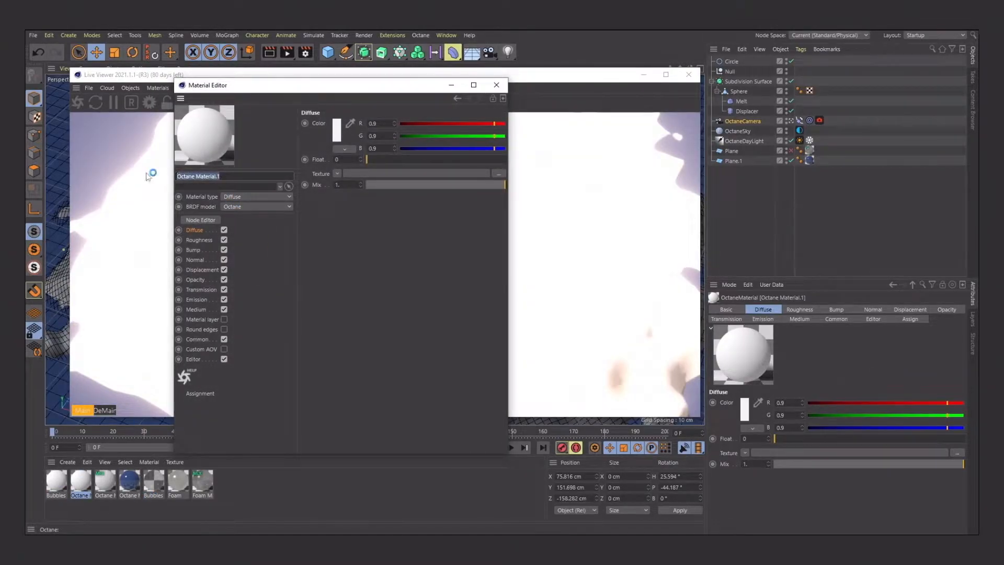
{"action": "type", "text": "Foam"}
{"action": "left_click", "coordinate": [496, 85]}
Set the new Bubbles material's type to Specular and its dispersion coefficient to 0.001
{"action": "left_click", "coordinate": [59, 481]}
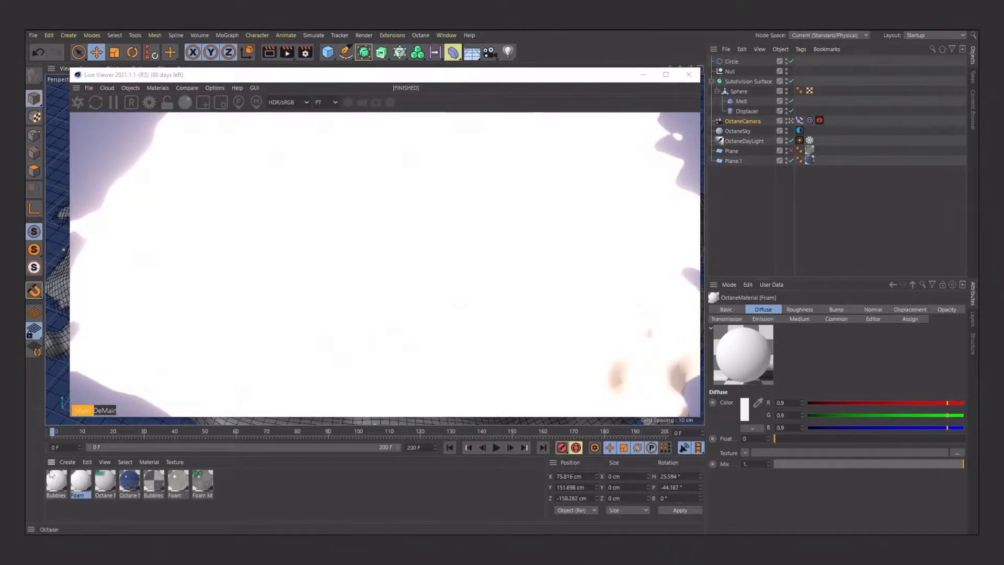
{"action": "double_click", "coordinate": [62, 484]}
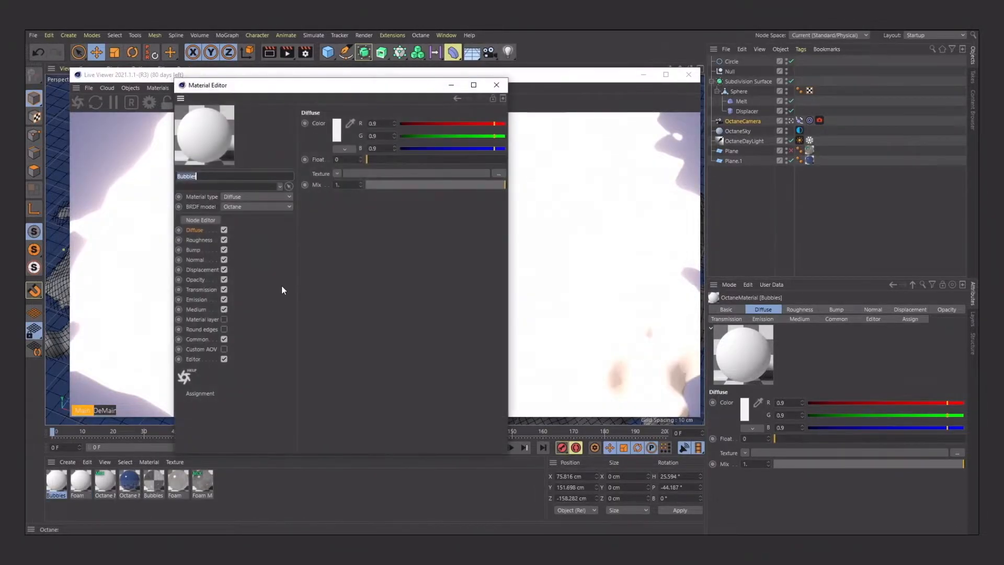
{"action": "left_click", "coordinate": [238, 197]}
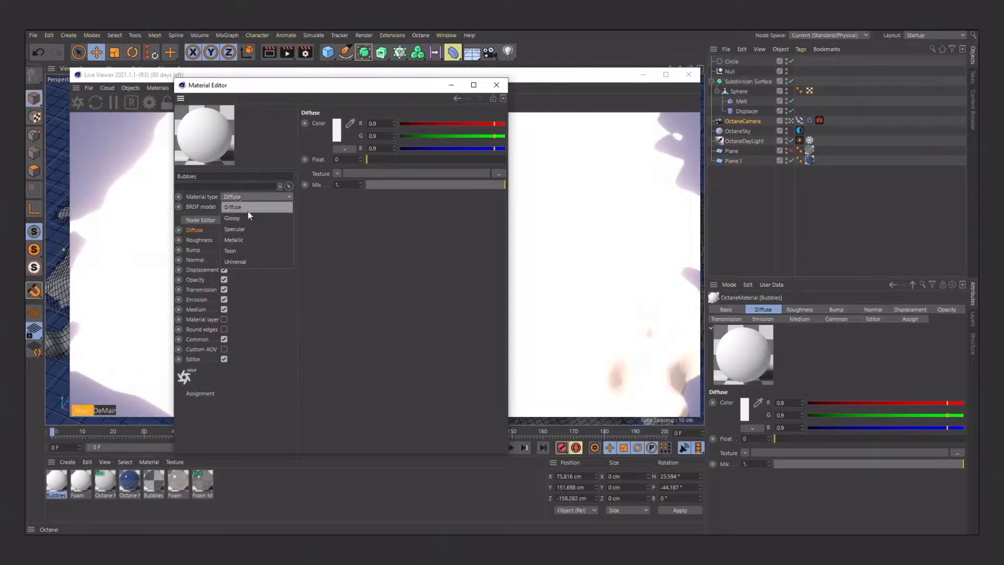
{"action": "left_click", "coordinate": [236, 228]}
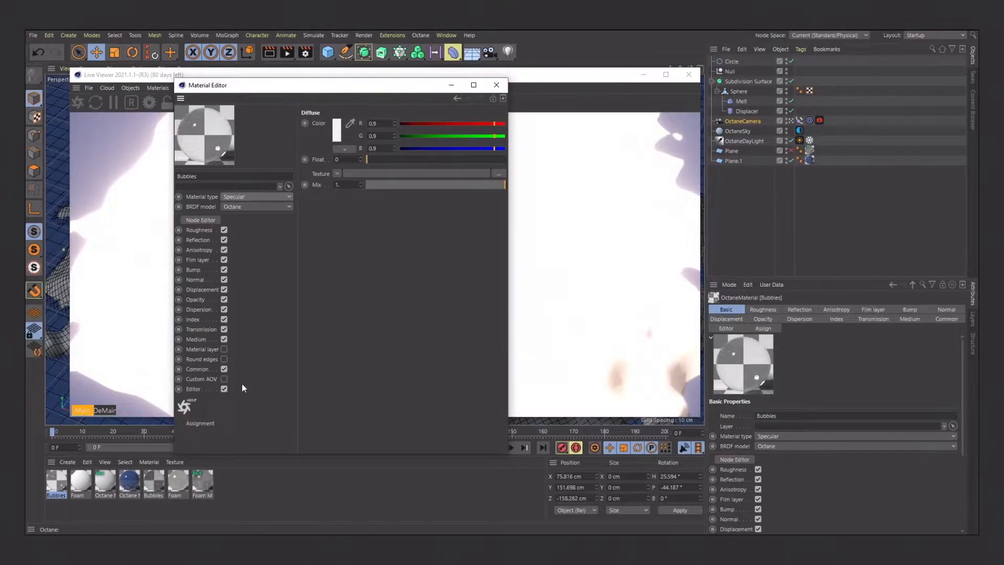
{"action": "left_click", "coordinate": [198, 310]}
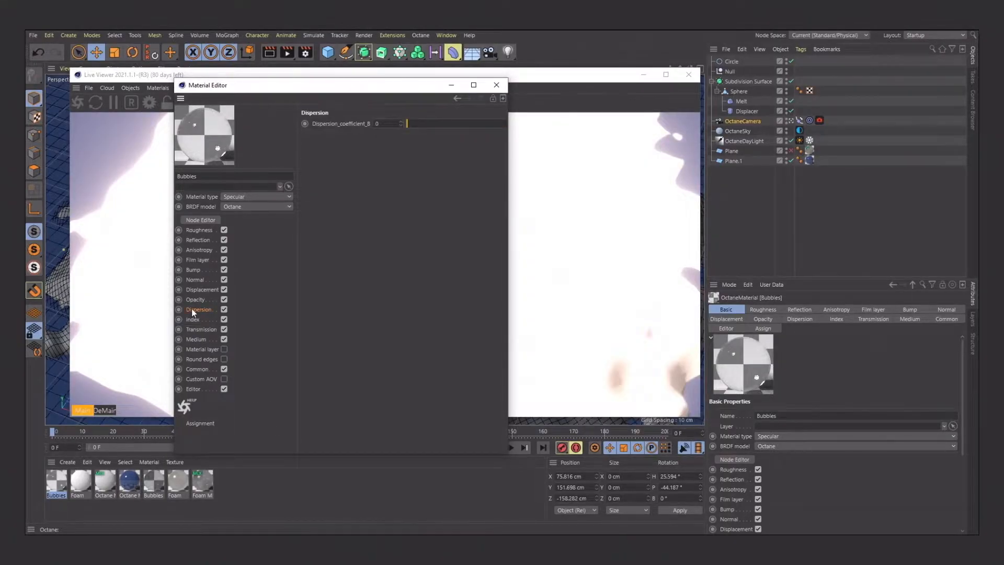
{"action": "left_click", "coordinate": [401, 122]}
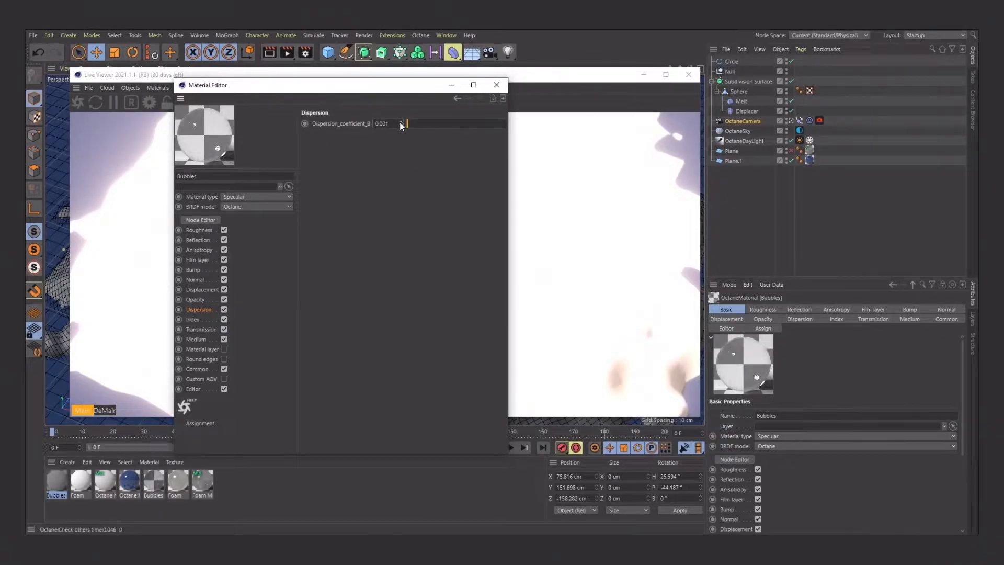
{"action": "left_click", "coordinate": [201, 329]}
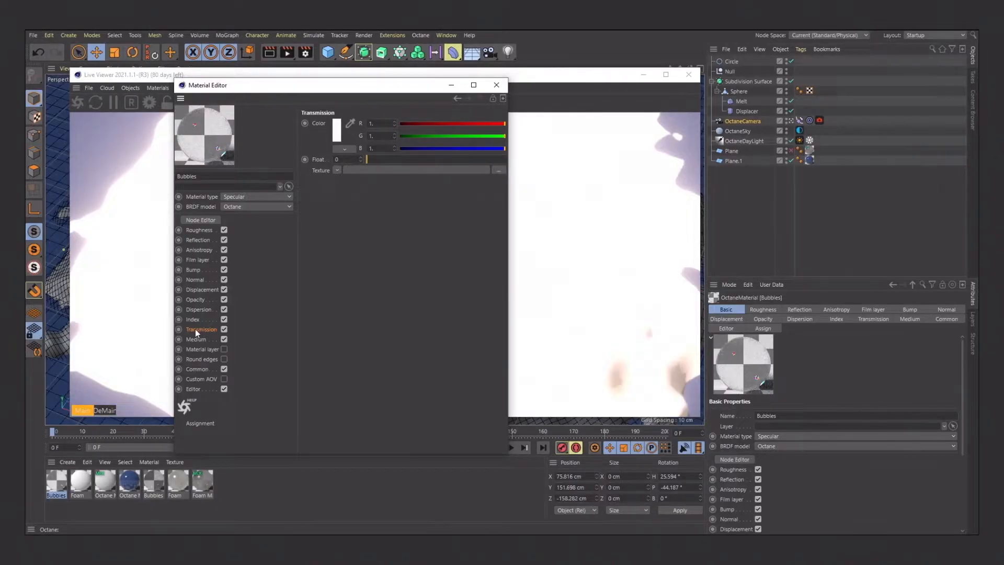
{"action": "left_click", "coordinate": [196, 339]}
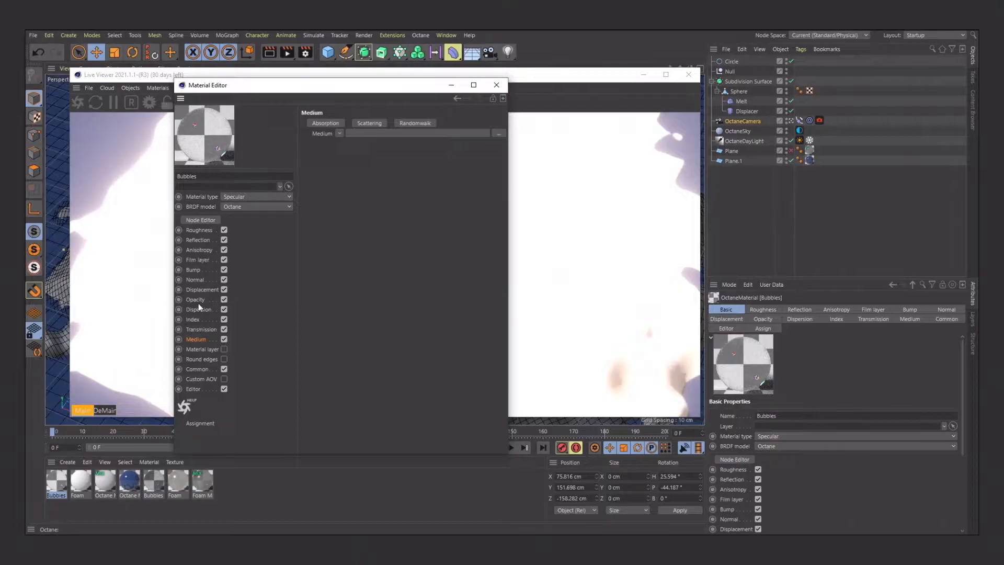
Set the new Foam material's type to Specular and add a Random Walk medium to it
{"action": "left_click", "coordinate": [81, 484]}
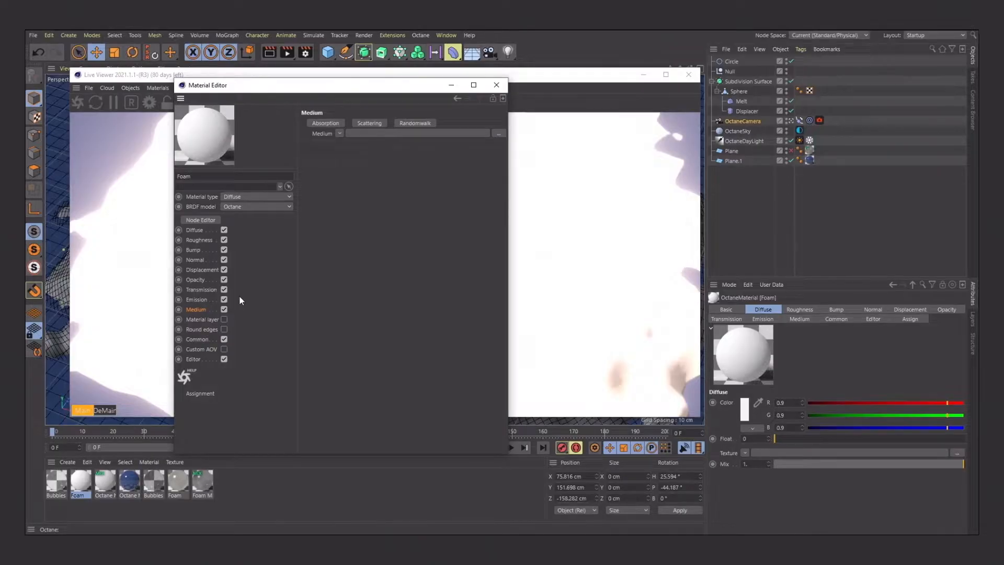
{"action": "left_click", "coordinate": [278, 196]}
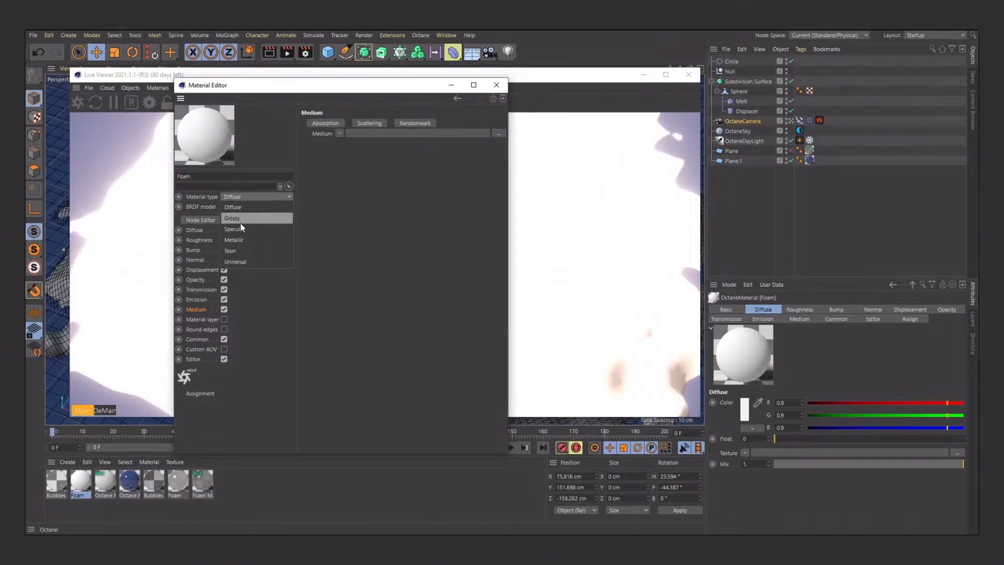
{"action": "left_click", "coordinate": [242, 231]}
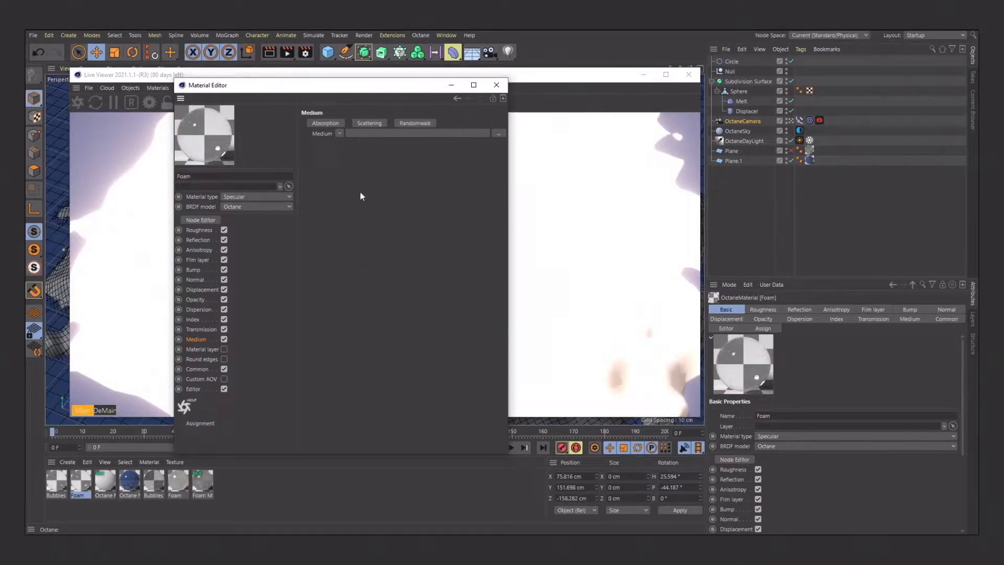
{"action": "left_click", "coordinate": [430, 124]}
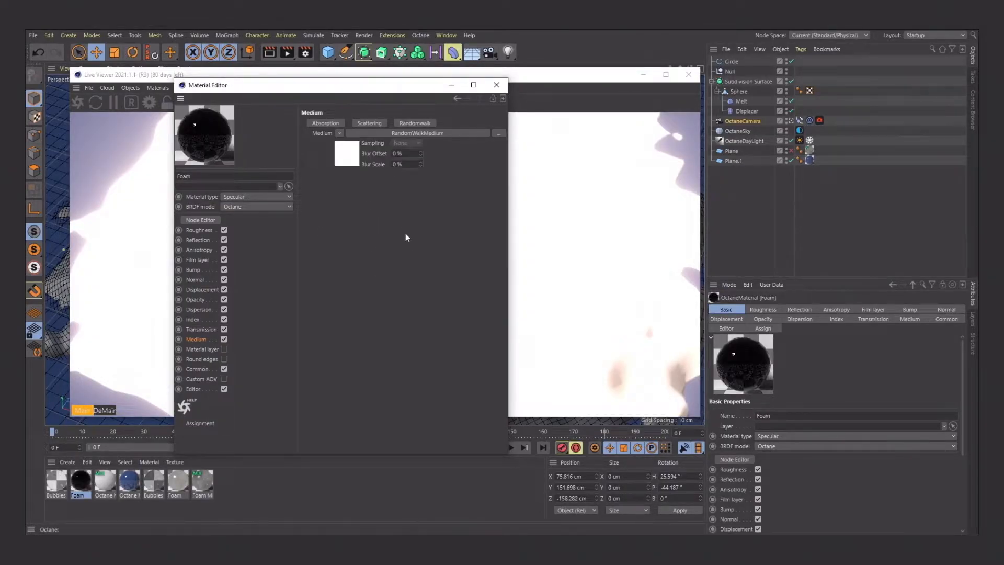
Set the Foam material's random walk medium albedo to white (RGB 1, 1, 1) and its density to 20
{"action": "left_click", "coordinate": [347, 157]}
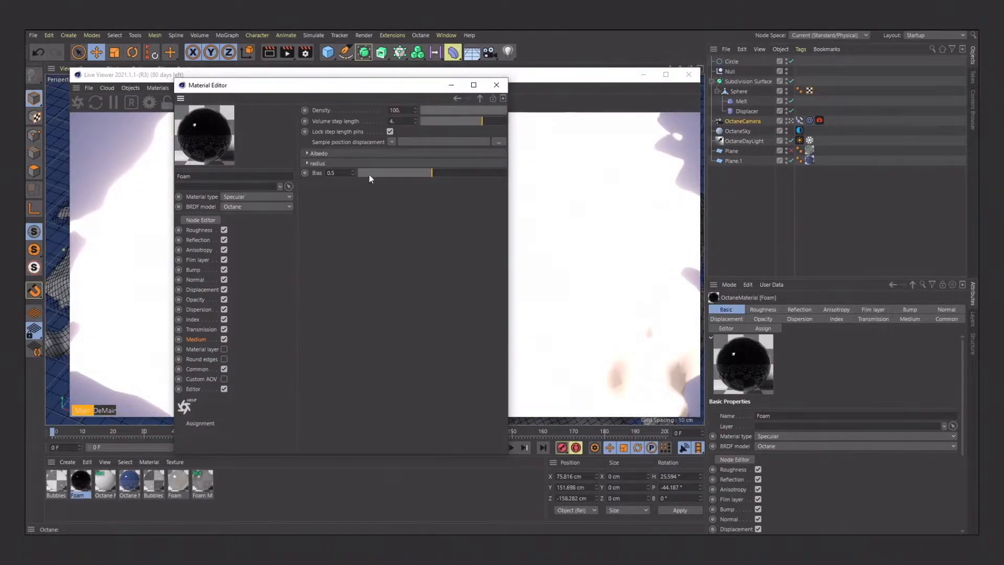
{"action": "left_click", "coordinate": [340, 170]}
{"action": "left_click_drag", "start_coordinate": [335, 190], "coordinate": [484, 193]}
{"action": "left_click", "coordinate": [327, 211]}
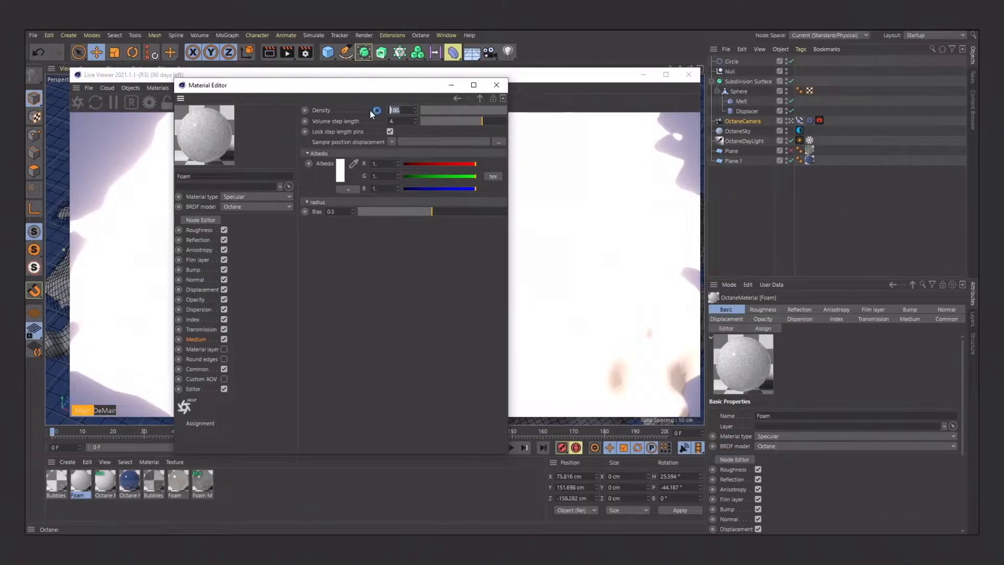
{"action": "key", "text": "Return"}
{"action": "type", "text": "0"}
{"action": "key", "text": "Return"}
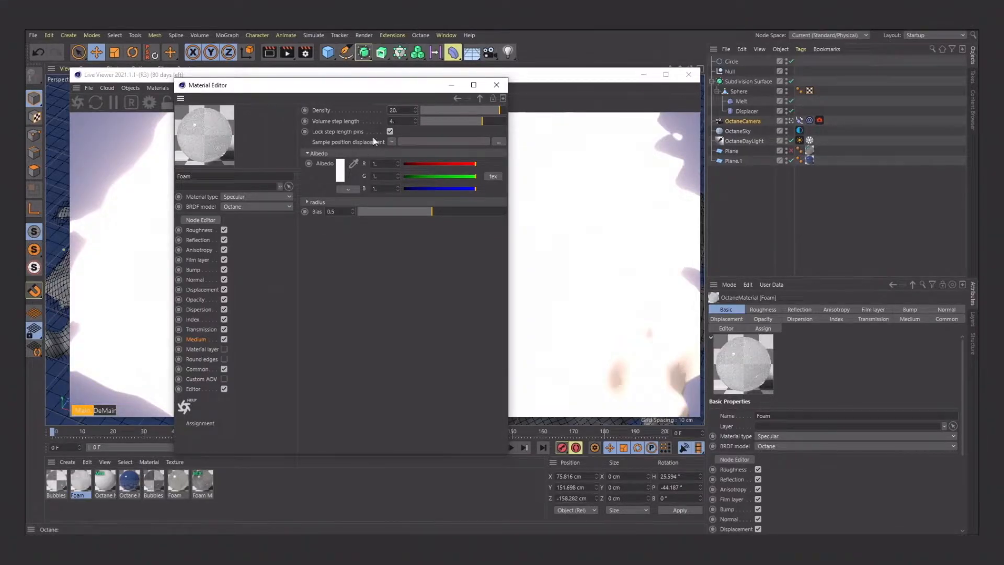
Set the radius of the Foam material's random walk medium to 2 cm
{"action": "left_click", "coordinate": [314, 202]}
{"action": "left_click_drag", "start_coordinate": [349, 212], "coordinate": [334, 213]}
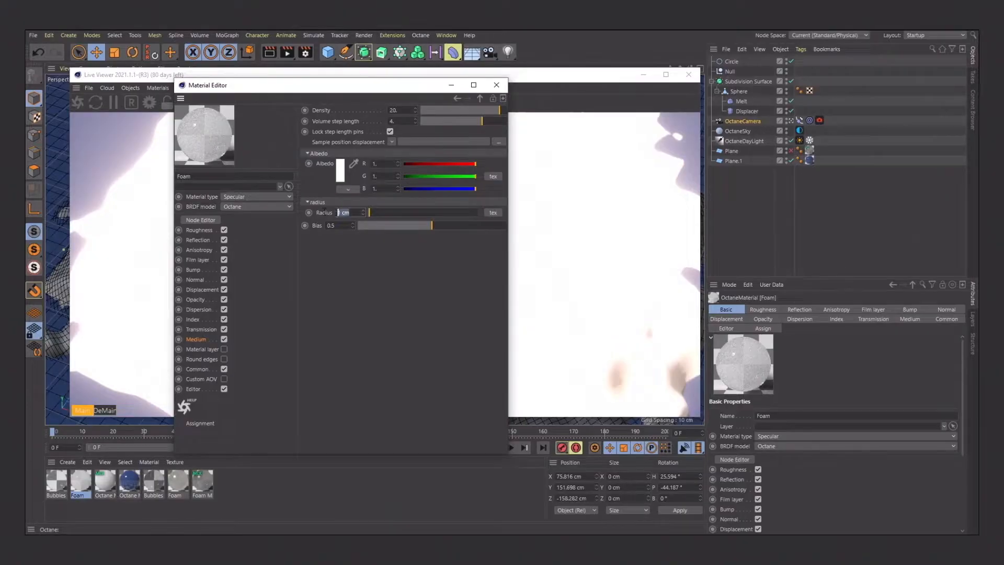
{"action": "type", "text": "2"}
{"action": "key", "text": "Return"}
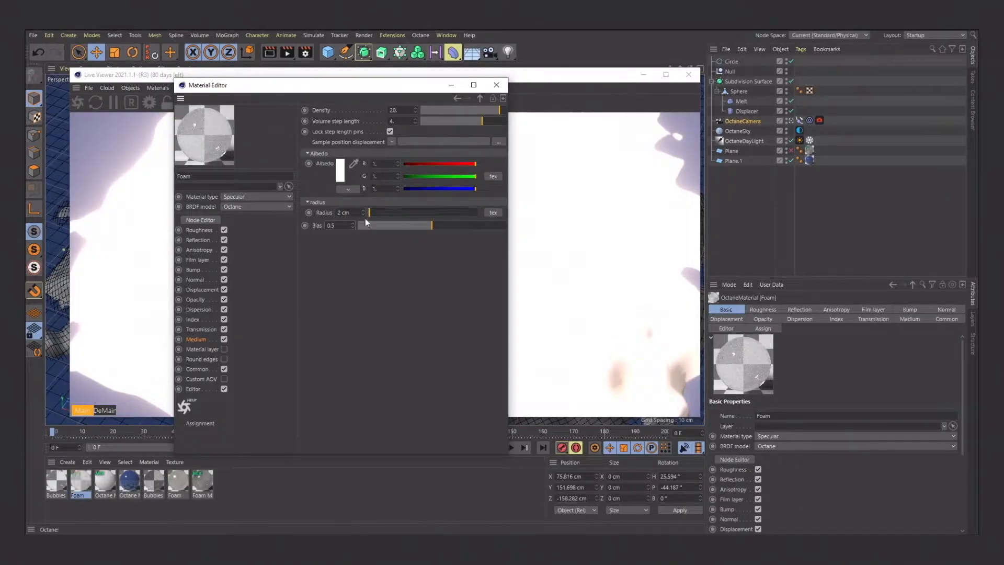
{"action": "key", "text": "Return"}
Enable fake shadows in the Foam material's common settings
{"action": "left_click", "coordinate": [201, 370]}
{"action": "left_click_drag", "start_coordinate": [349, 91], "coordinate": [655, 99]}
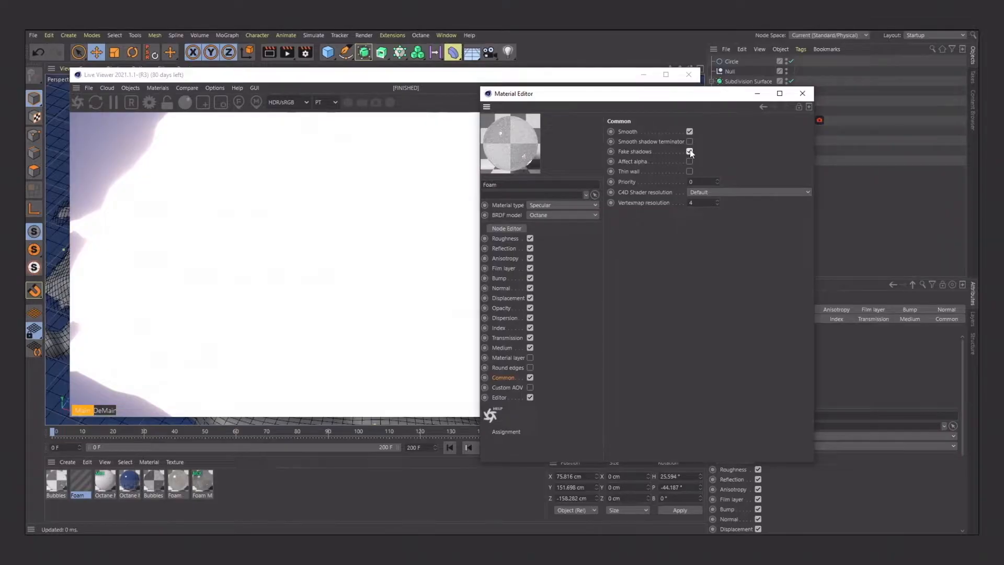
{"action": "left_click_drag", "start_coordinate": [657, 99], "coordinate": [433, 80]}
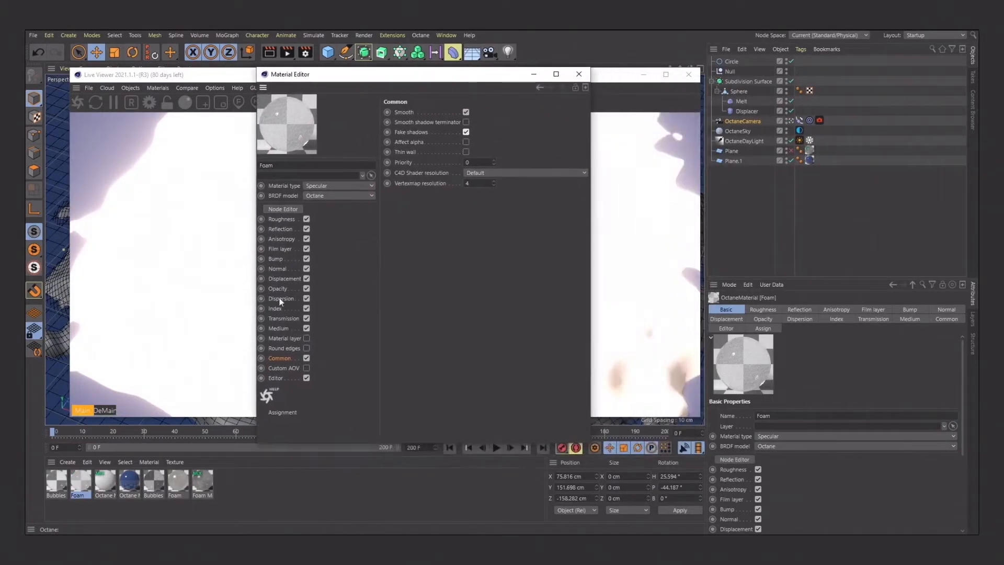
Assign Foam as Material1 and Bubbles as Material2 of the Octane Mix Material, and apply the mix to the Sphere
{"action": "left_click", "coordinate": [105, 481]}
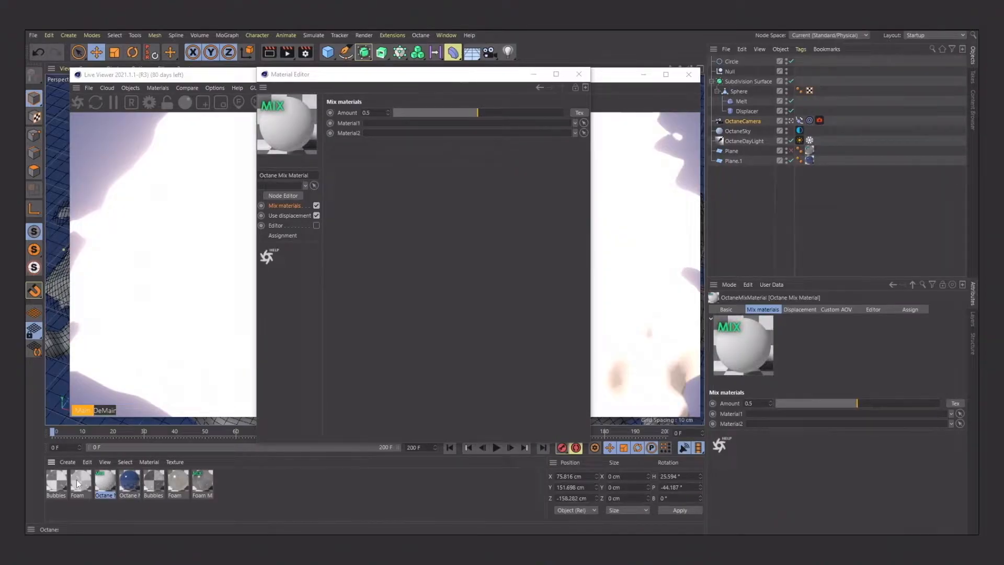
{"action": "left_click_drag", "start_coordinate": [77, 482], "coordinate": [386, 128]}
{"action": "left_click_drag", "start_coordinate": [249, 293], "coordinate": [386, 133]}
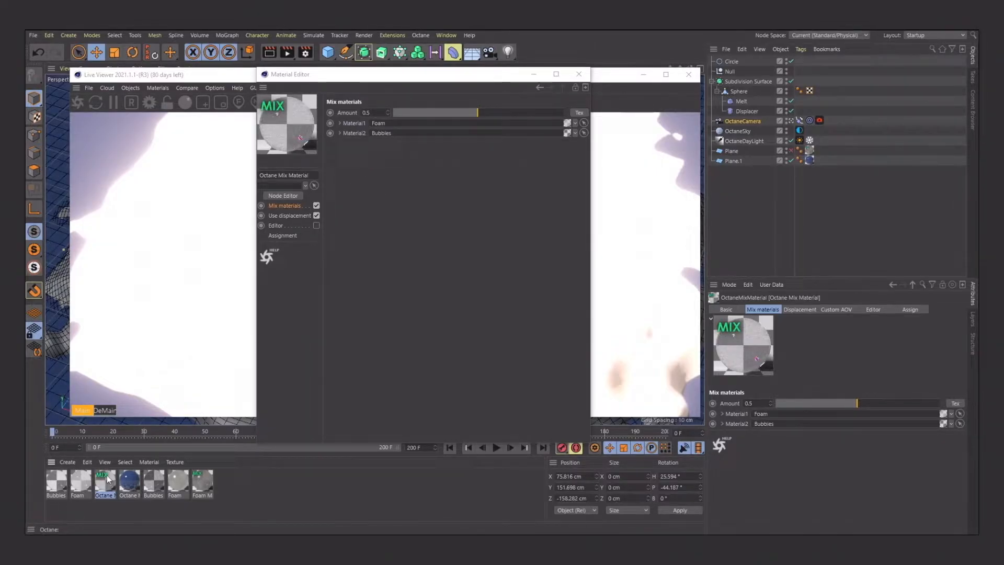
{"action": "left_click_drag", "start_coordinate": [741, 85], "coordinate": [741, 91]}
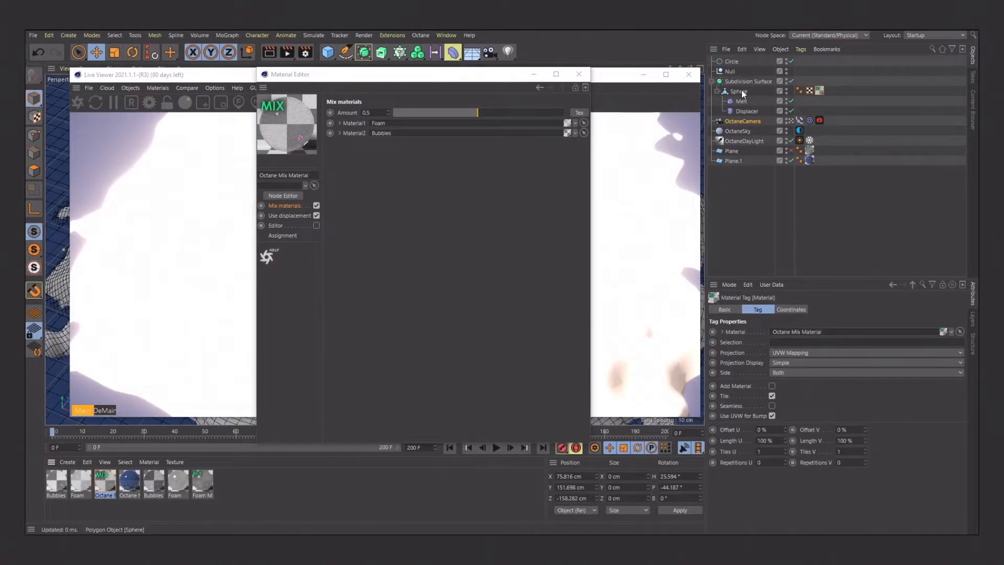
Add a texture displacement to the Octane Mix Material and give it an Octane ImageTexture as its texture
{"action": "left_click_drag", "start_coordinate": [433, 79], "coordinate": [768, 287]}
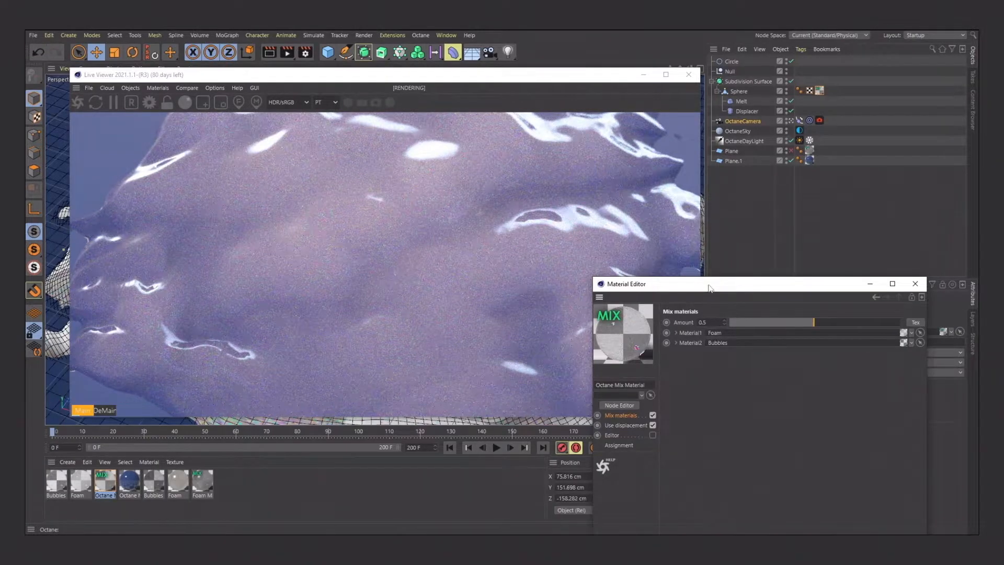
{"action": "left_click_drag", "start_coordinate": [710, 288], "coordinate": [666, 141]}
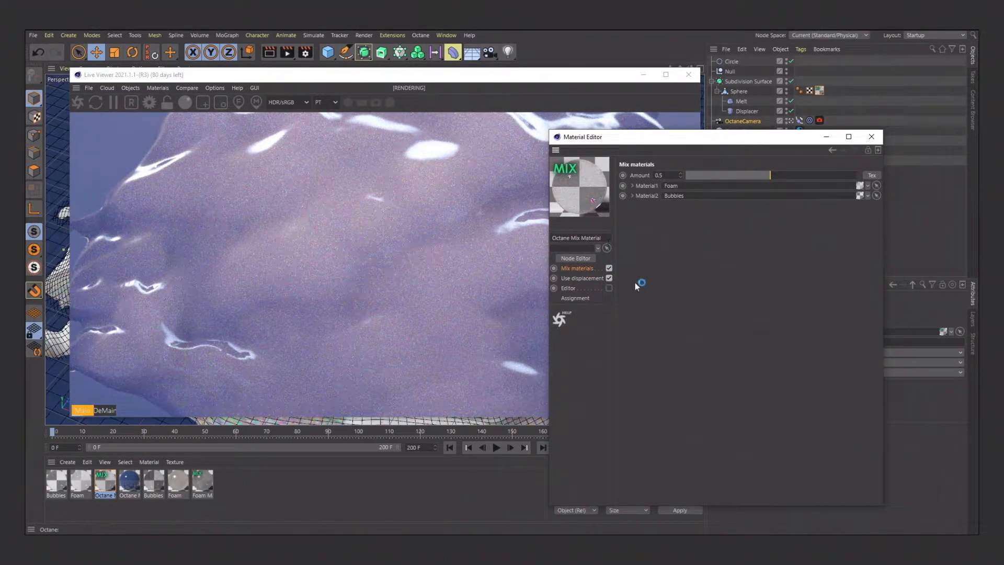
{"action": "left_click", "coordinate": [583, 277]}
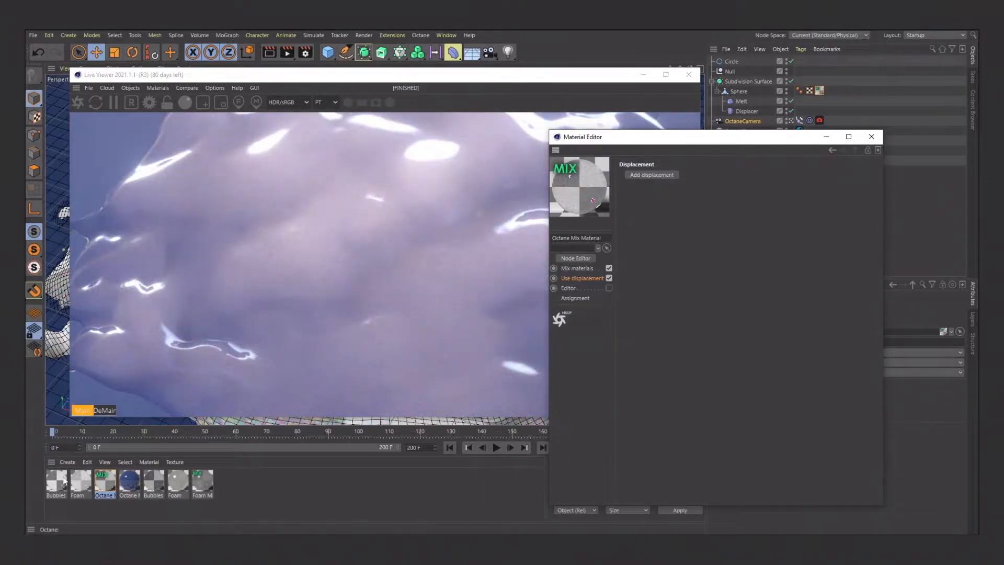
{"action": "left_click", "coordinate": [648, 176]}
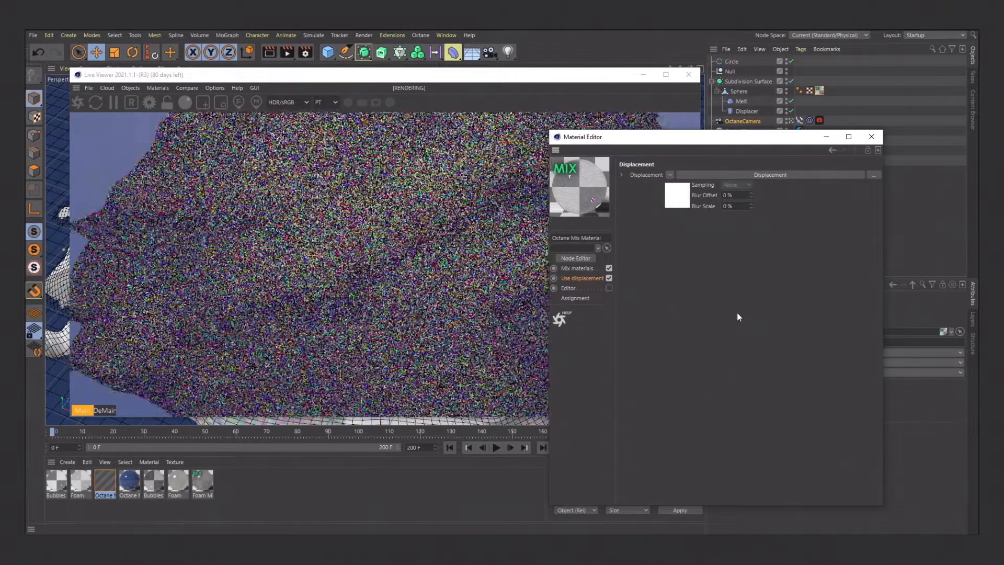
{"action": "left_click", "coordinate": [673, 197]}
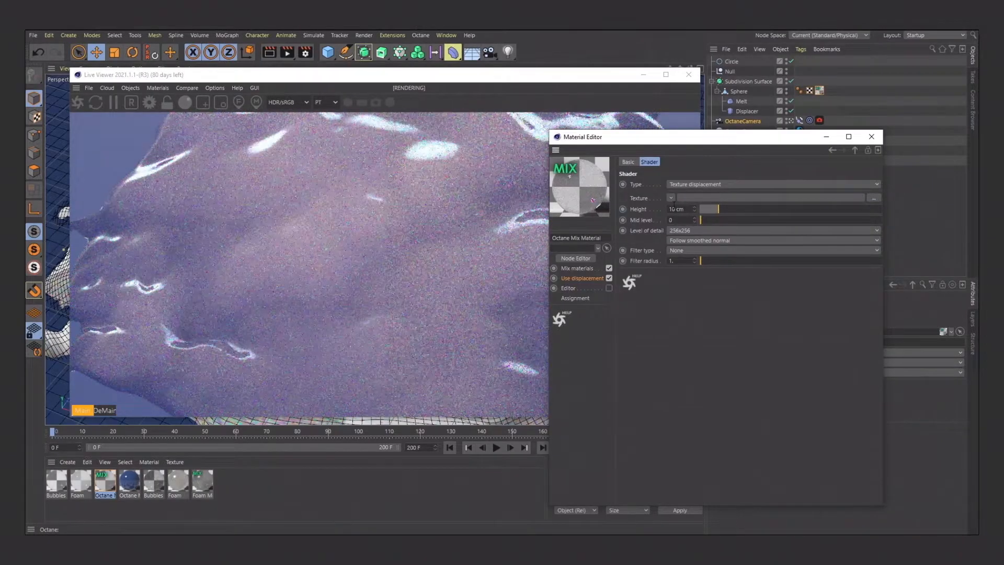
{"action": "left_click", "coordinate": [670, 198]}
{"action": "mouse_move", "coordinate": [697, 401]}
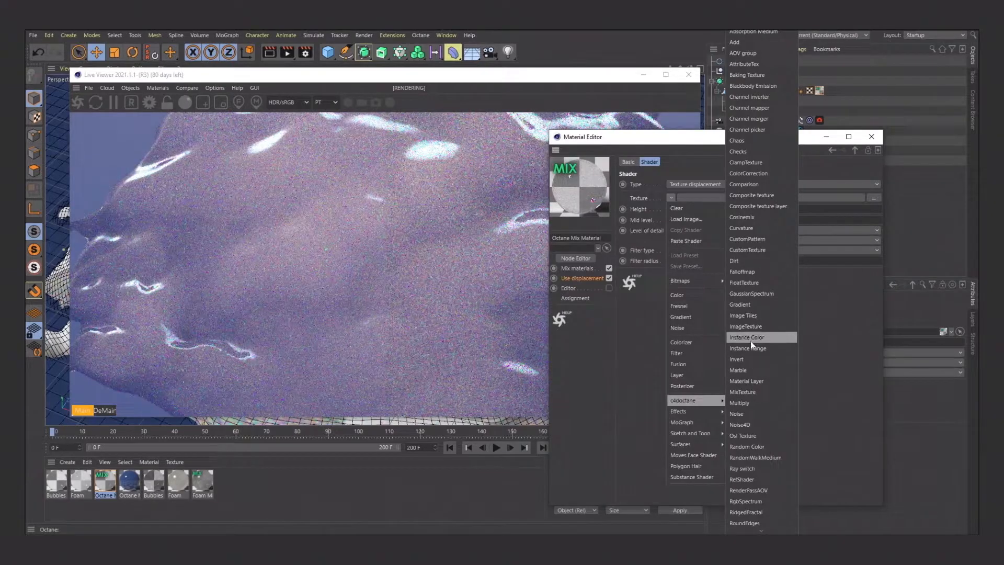
{"action": "left_click", "coordinate": [749, 326]}
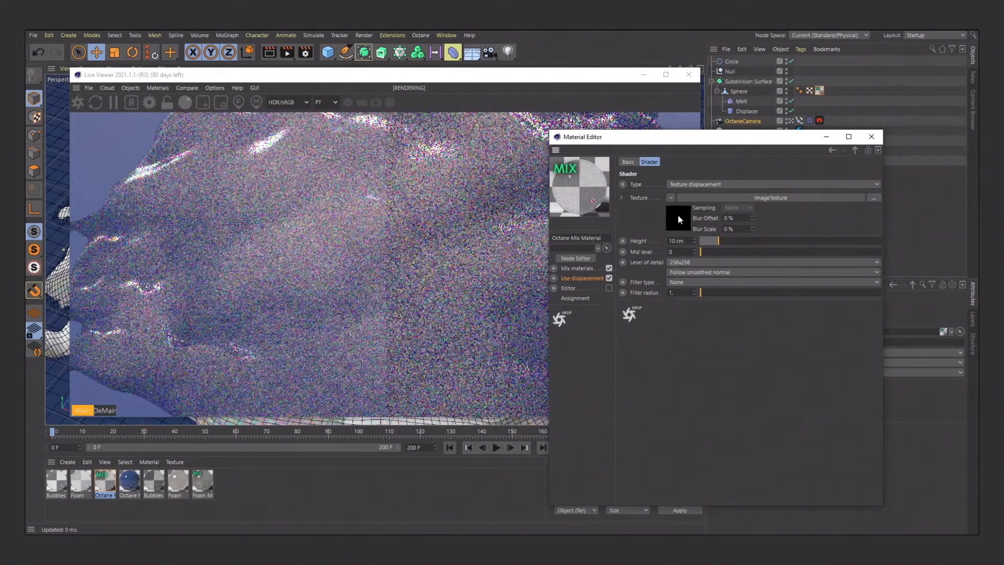
Load the displacement image file without copying it to the project location, and calculate its animation frame range
{"action": "left_click", "coordinate": [679, 216]}
{"action": "left_click", "coordinate": [867, 186]}
{"action": "left_click", "coordinate": [434, 230]}
{"action": "left_click", "coordinate": [895, 493]}
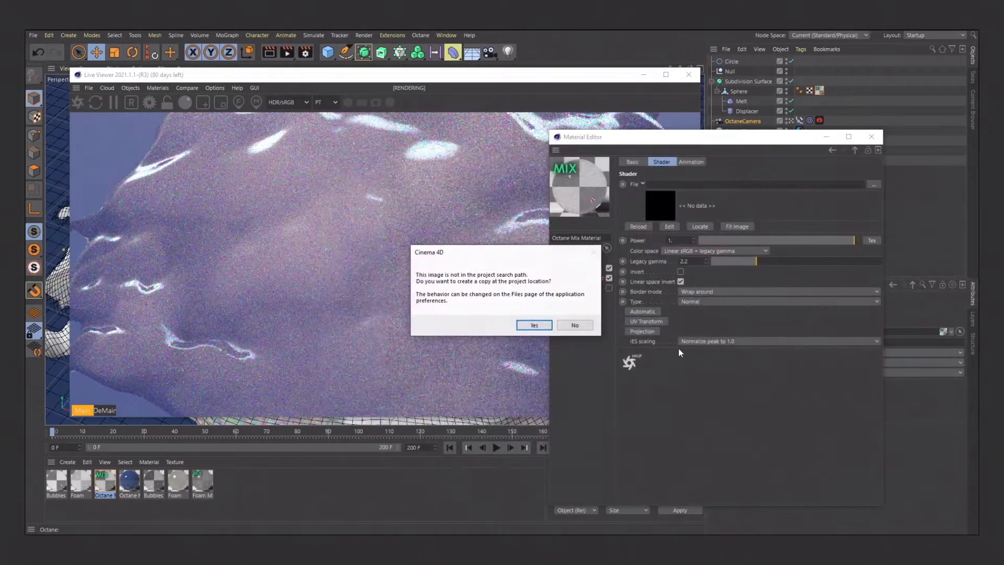
{"action": "left_click", "coordinate": [575, 325]}
{"action": "left_click", "coordinate": [691, 162]}
{"action": "left_click", "coordinate": [642, 240]}
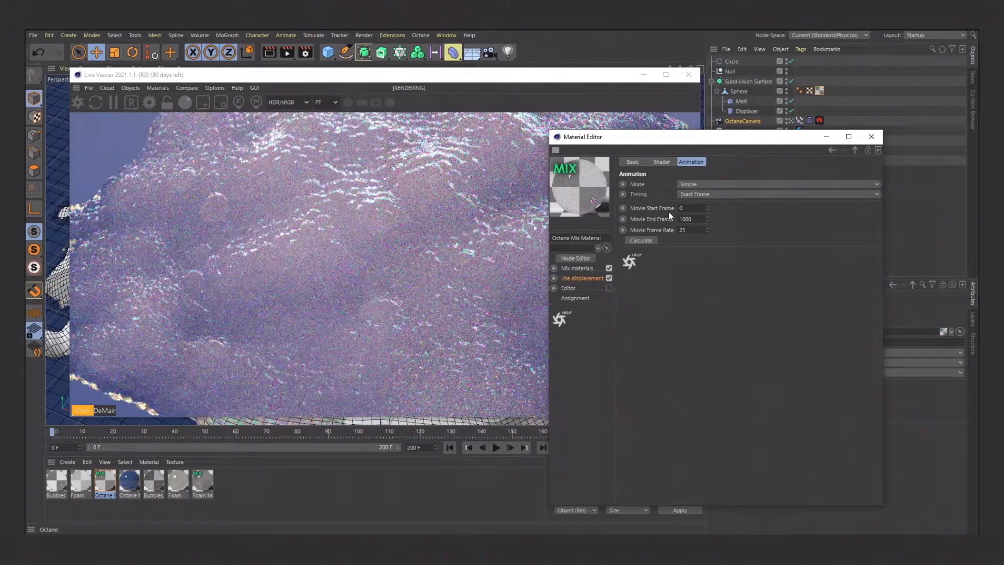
Set the mix material displacement's level of detail to 8192x8192 and its height to 30 cm
{"action": "left_click", "coordinate": [663, 160]}
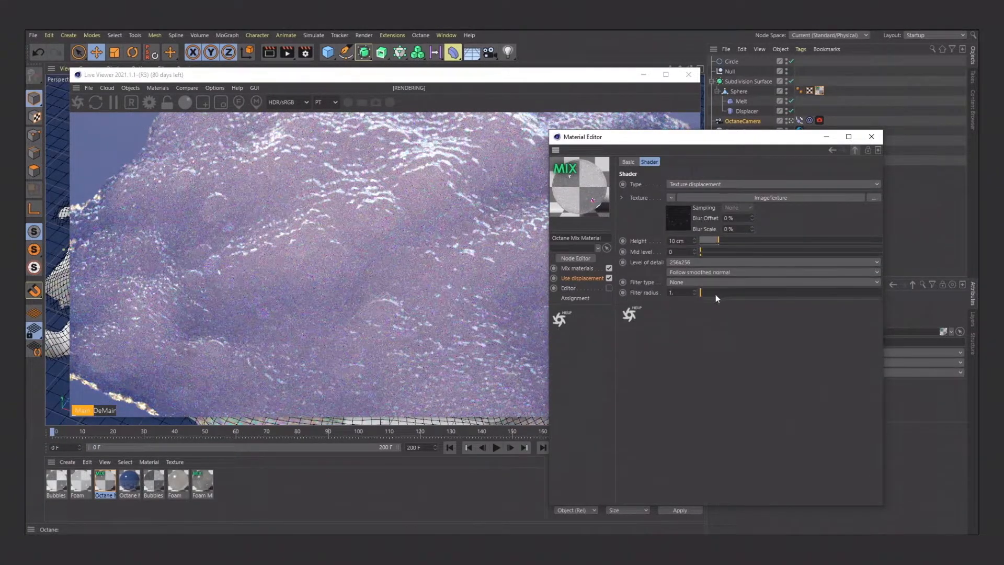
{"action": "left_click", "coordinate": [683, 262]}
{"action": "left_click", "coordinate": [700, 328]}
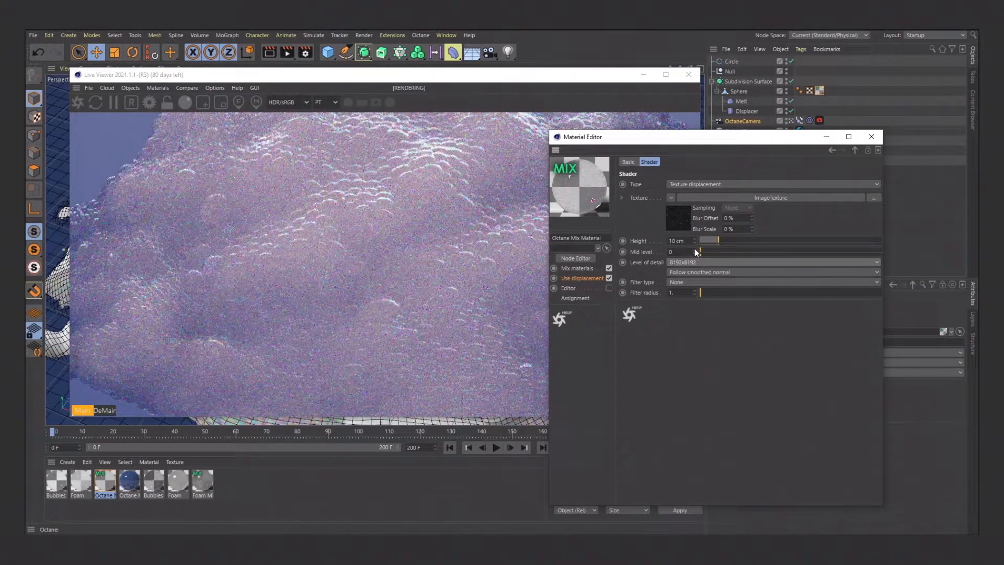
{"action": "left_click_drag", "start_coordinate": [689, 241], "coordinate": [660, 240]}
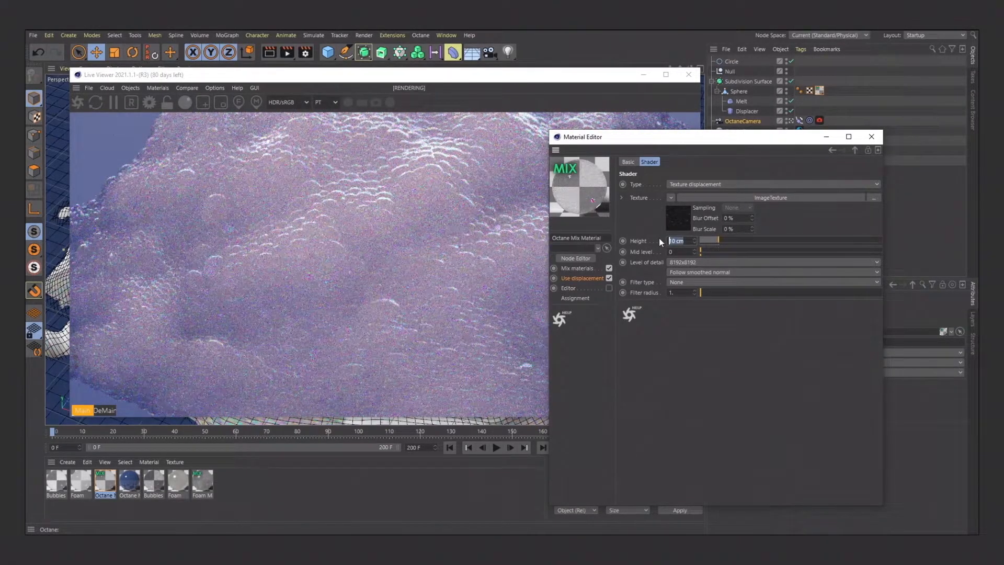
{"action": "type", "text": "30"}
{"action": "key", "text": "Return"}
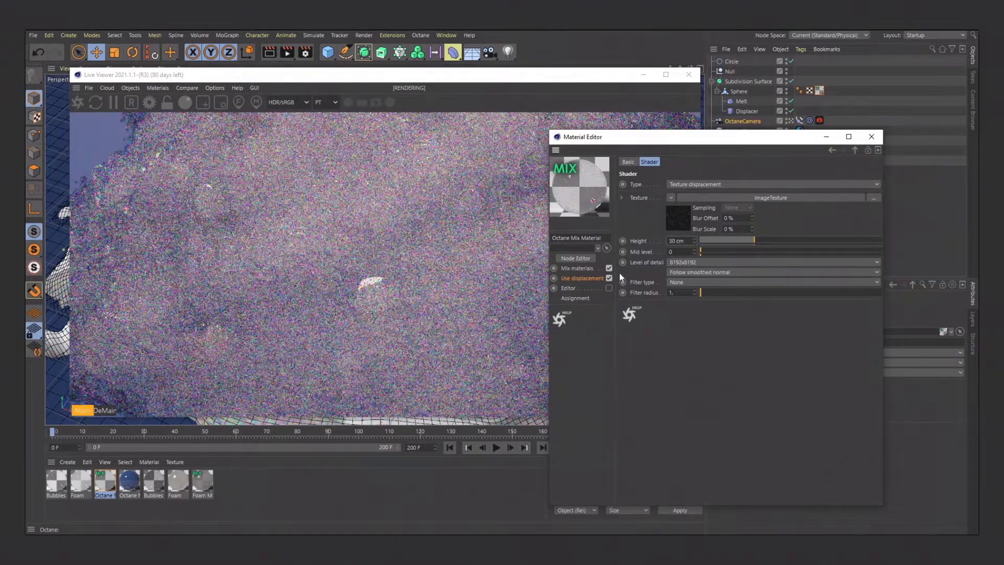
Set the displacement height to 15 cm and the mid level to 0.2, and close the material editor
{"action": "left_click_drag", "start_coordinate": [752, 140], "coordinate": [736, 124]}
{"action": "left_click", "coordinate": [660, 224]}
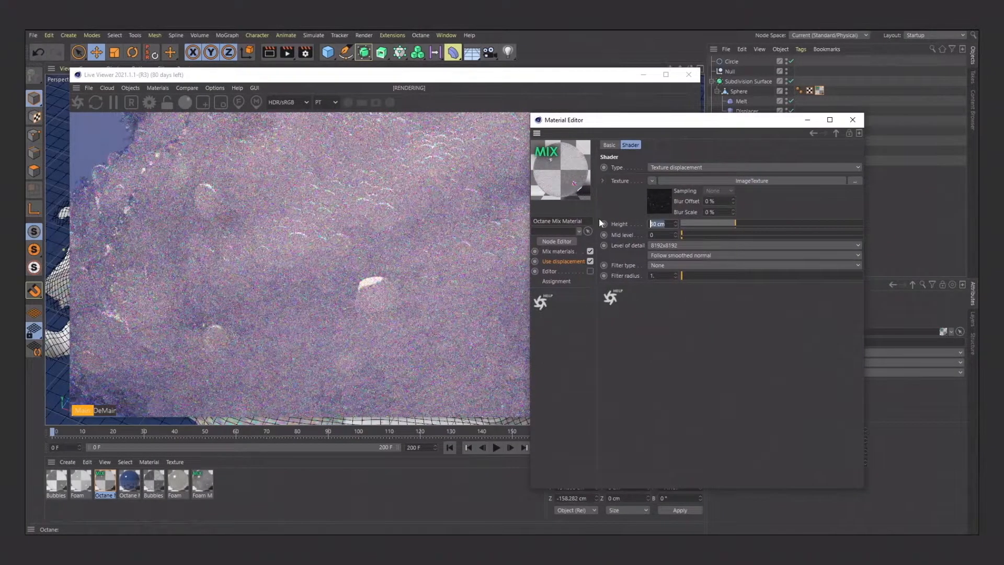
{"action": "key", "text": "Tab"}
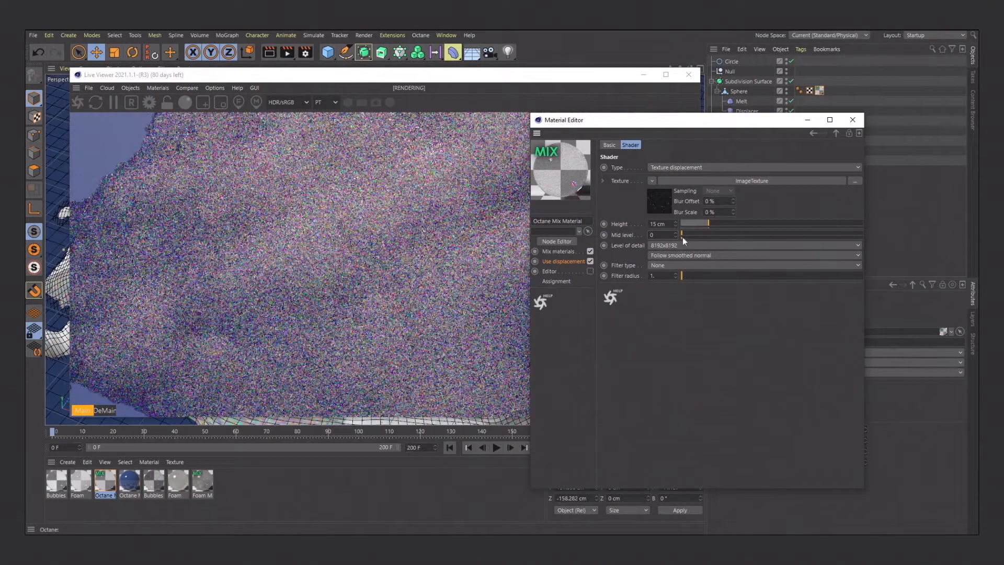
{"action": "type", "text": "0.1"}
{"action": "key", "text": "Return"}
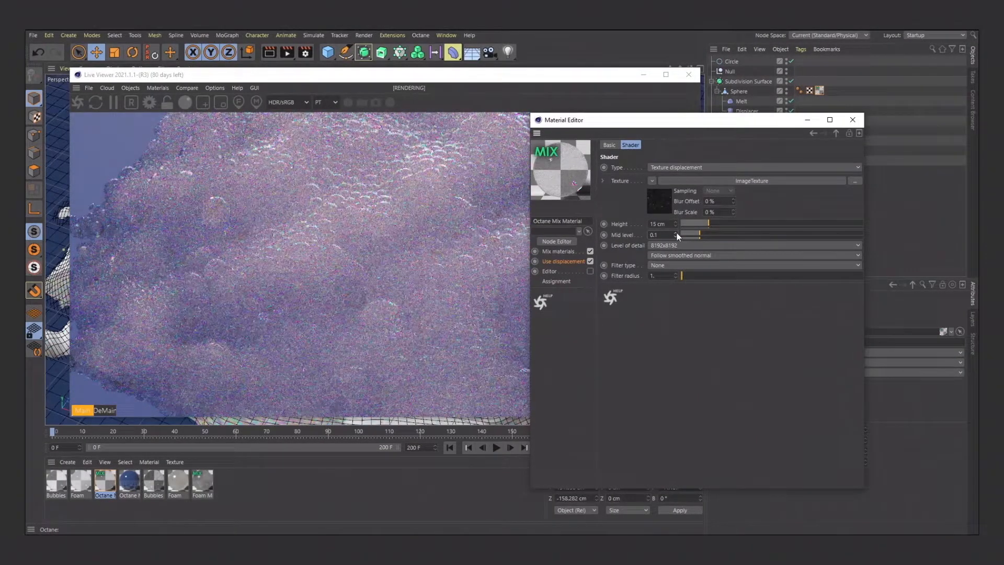
{"action": "left_click", "coordinate": [677, 234]}
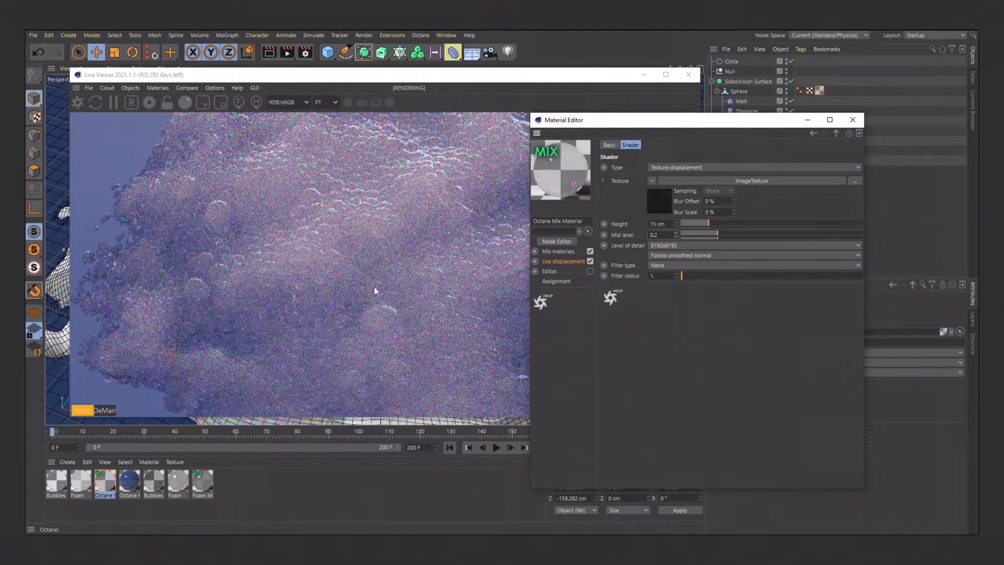
{"action": "left_click", "coordinate": [851, 120]}
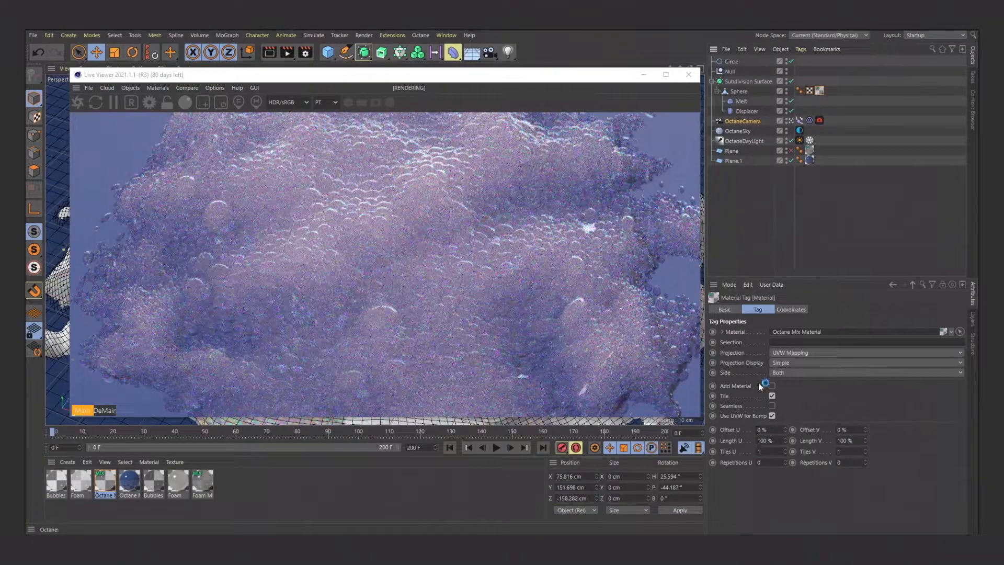
Change the Sphere's material tag projection to Cubic and set Length U and Length V to 50 %
{"action": "left_click", "coordinate": [819, 353]}
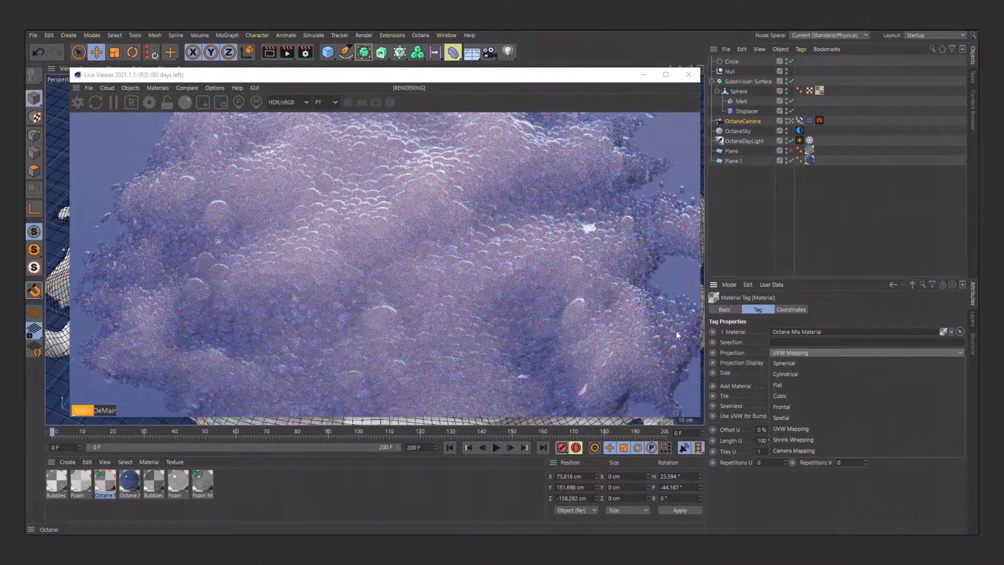
{"action": "left_click", "coordinate": [782, 397]}
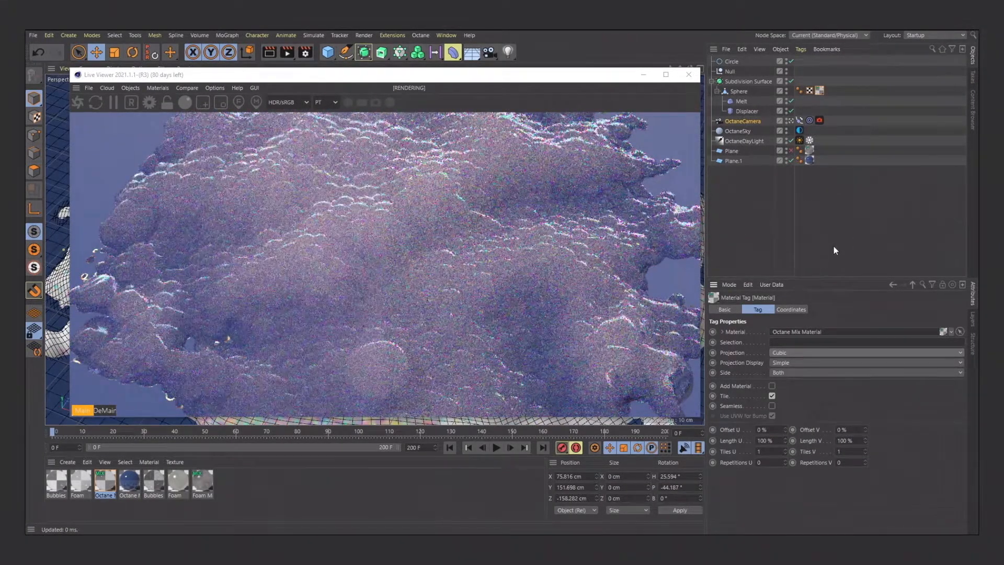
{"action": "left_click", "coordinate": [775, 440]}
{"action": "type", "text": "50"}
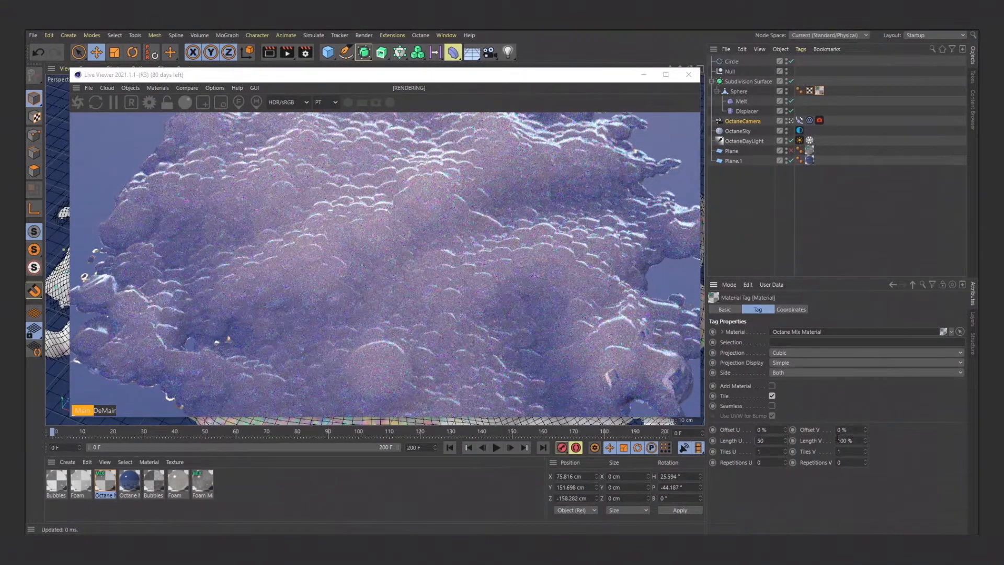
{"action": "key", "text": "Tab"}
{"action": "type", "text": "50"}
{"action": "left_click", "coordinate": [847, 430]}
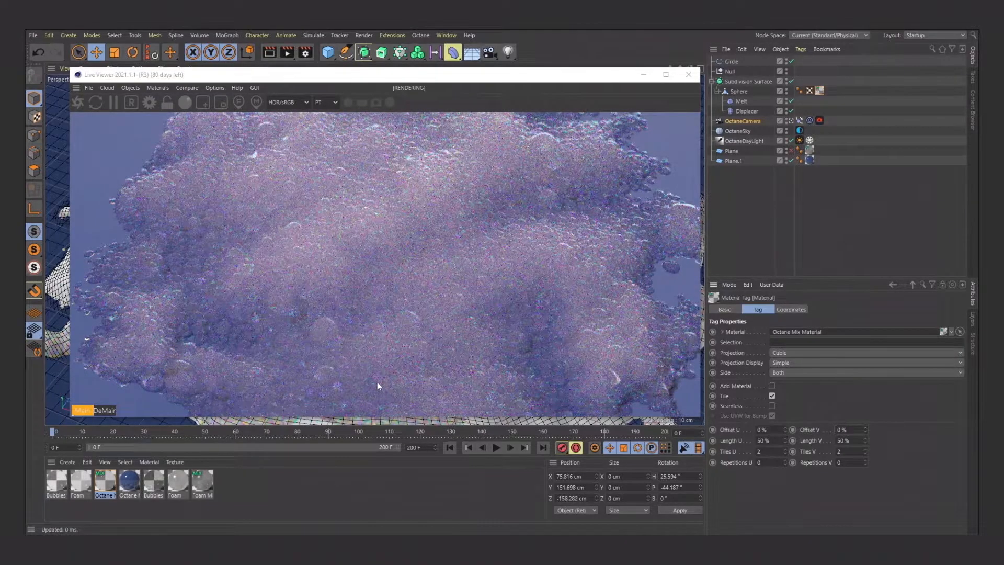
Open the Octane mix material, review its texture displacement settings, and switch the mix amount to a texture input
{"action": "double_click", "coordinate": [103, 482]}
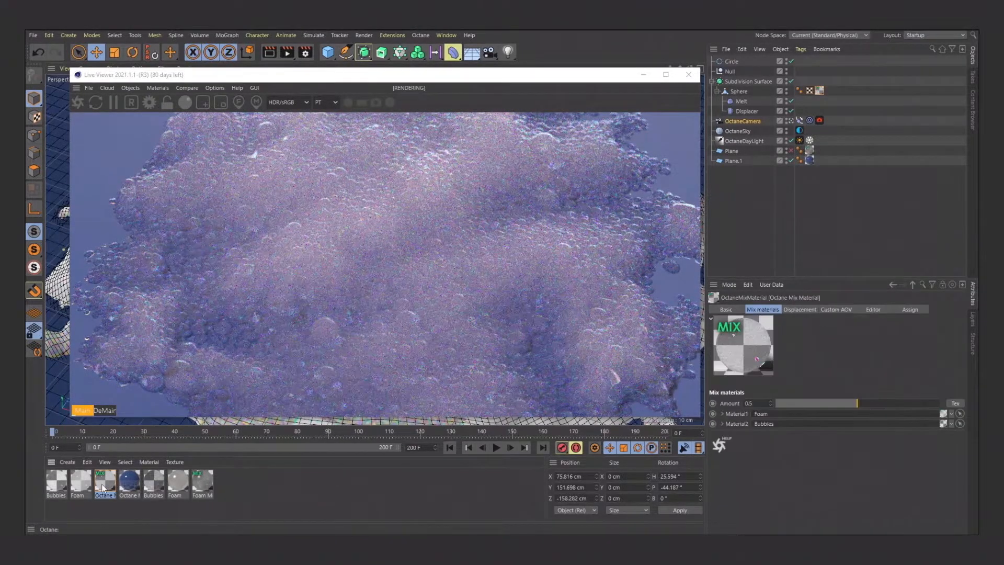
{"action": "left_click_drag", "start_coordinate": [334, 91], "coordinate": [792, 116]}
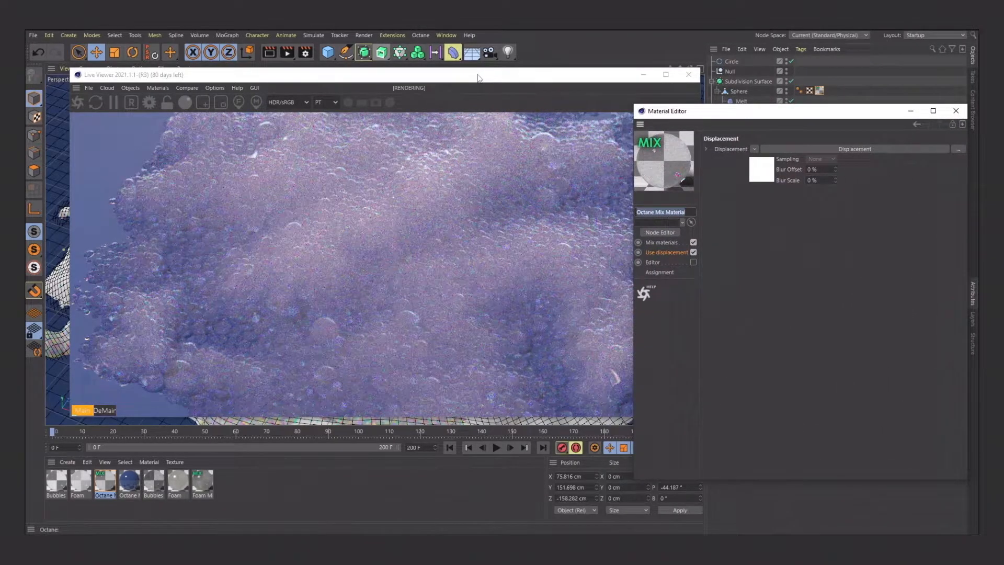
{"action": "left_click_drag", "start_coordinate": [477, 74], "coordinate": [454, 74]}
{"action": "left_click", "coordinate": [821, 268]}
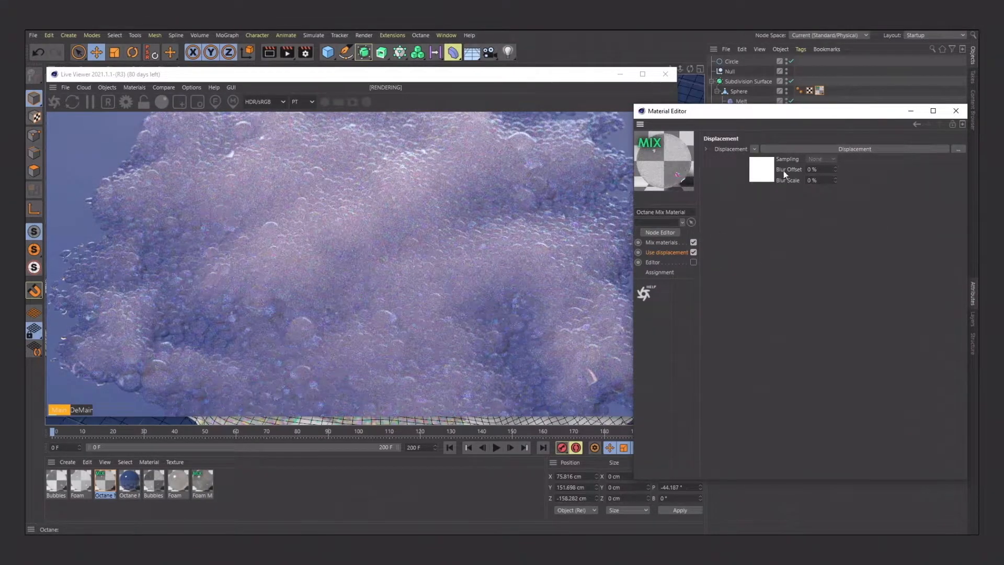
{"action": "left_click", "coordinate": [761, 177]}
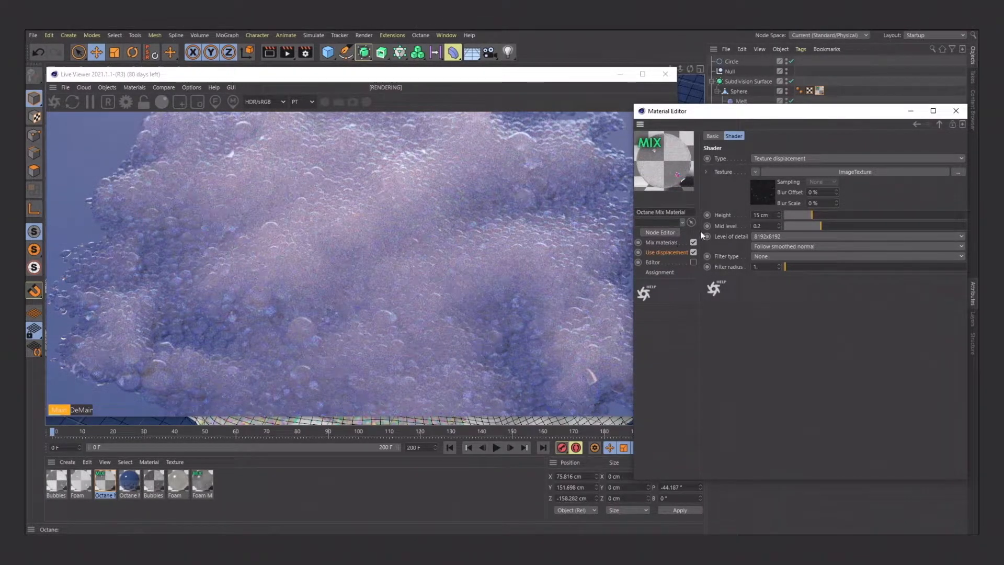
{"action": "left_click", "coordinate": [662, 242]}
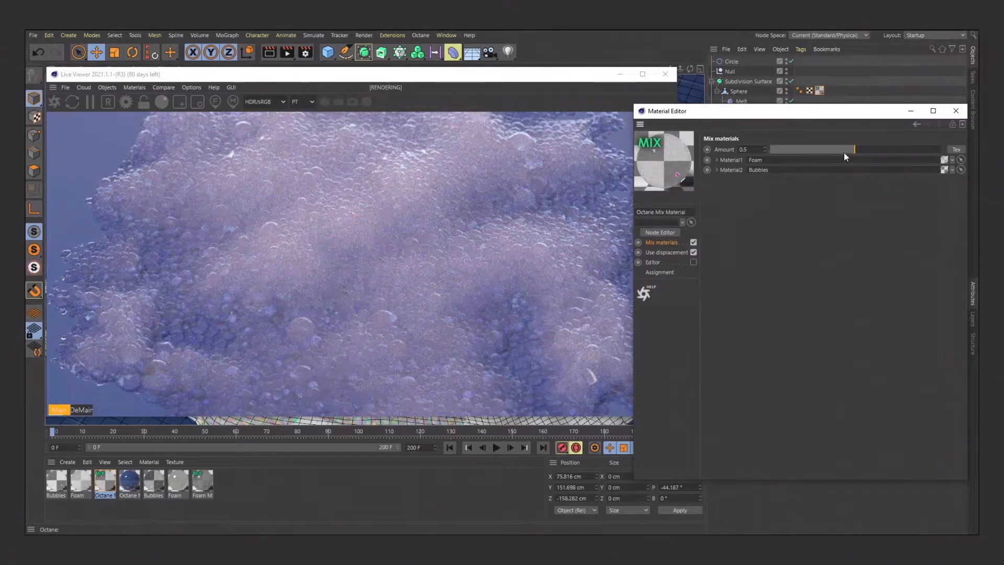
{"action": "left_click", "coordinate": [956, 150]}
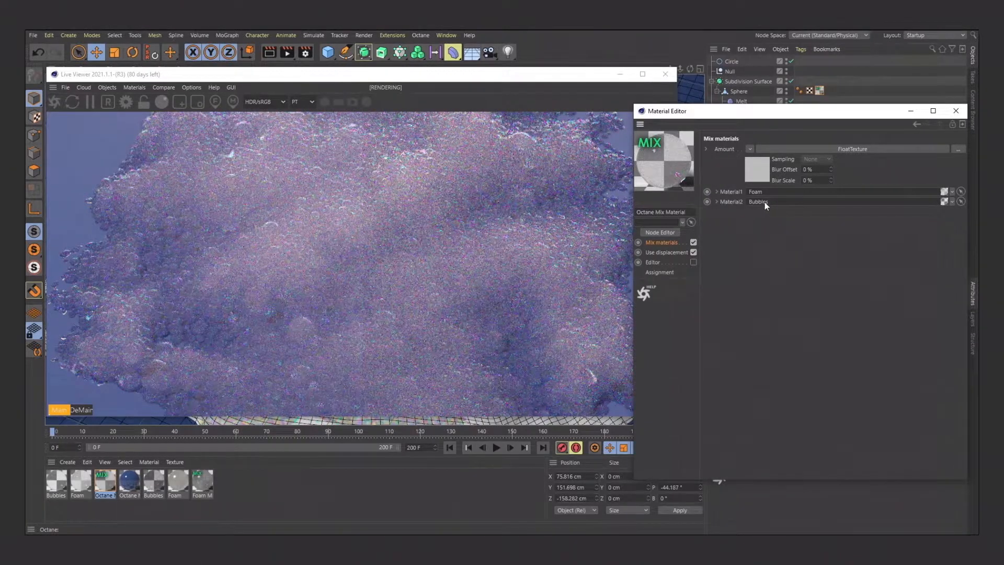
Copy the displacement's ImageTexture shader and paste it into the mix amount of the Octane mix material
{"action": "left_click", "coordinate": [663, 251]}
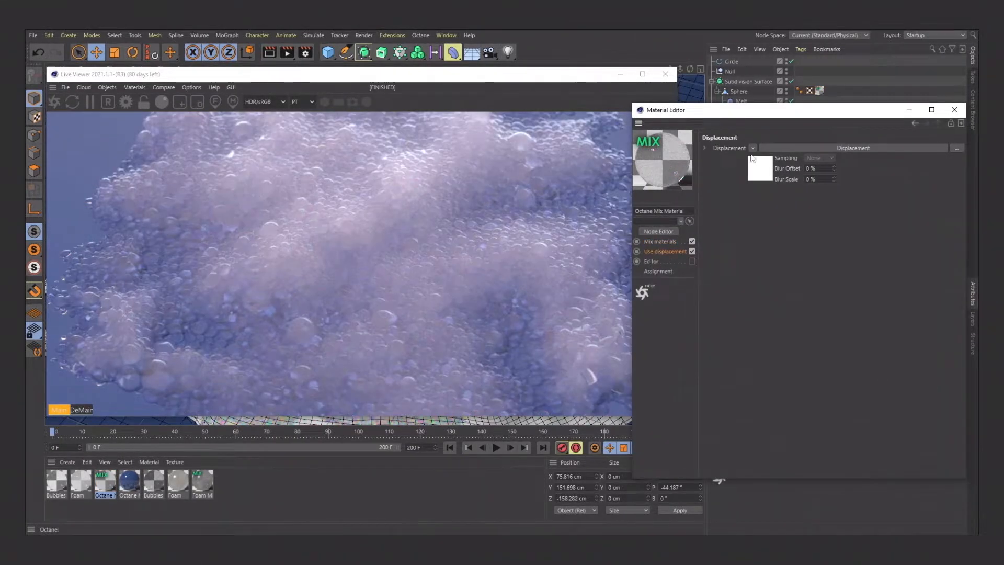
{"action": "left_click", "coordinate": [755, 170]}
{"action": "left_click", "coordinate": [755, 170]}
{"action": "left_click", "coordinate": [769, 217]}
{"action": "left_click", "coordinate": [667, 243]}
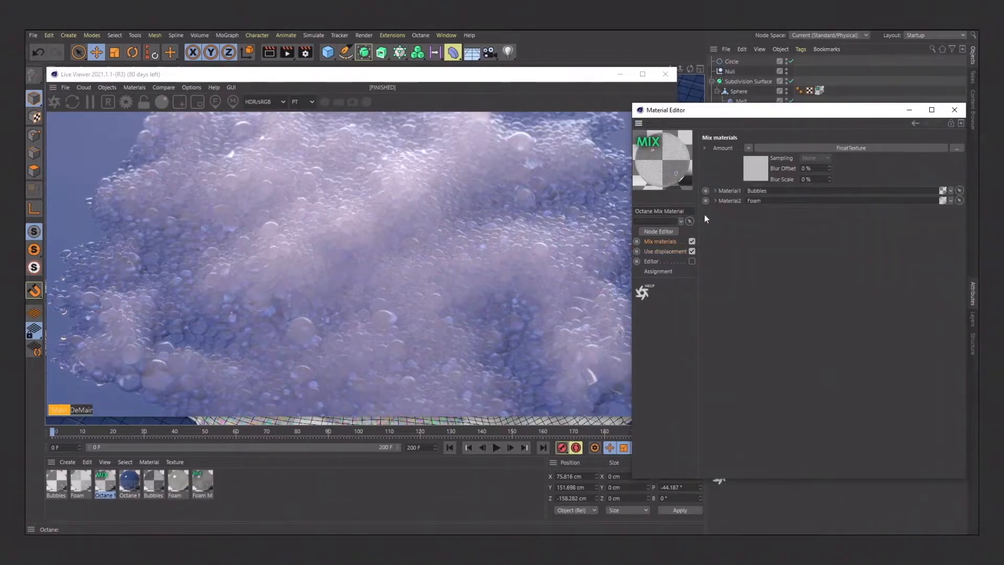
{"action": "left_click", "coordinate": [749, 149]}
{"action": "left_click", "coordinate": [768, 217]}
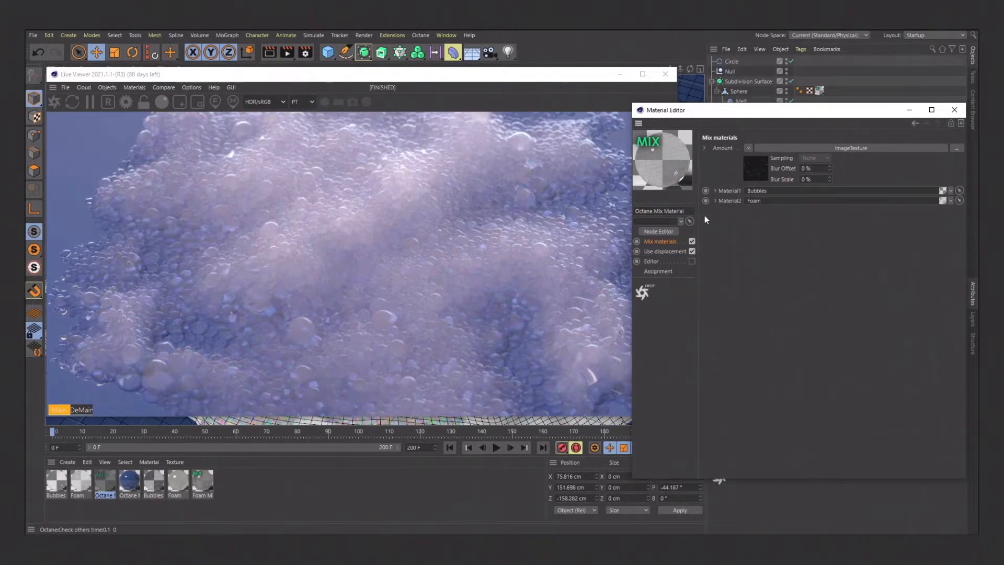
Wrap the mix amount's image texture in an Octane Gradient shader and open the gradient's settings
{"action": "left_click", "coordinate": [749, 148]}
{"action": "mouse_move", "coordinate": [789, 376]}
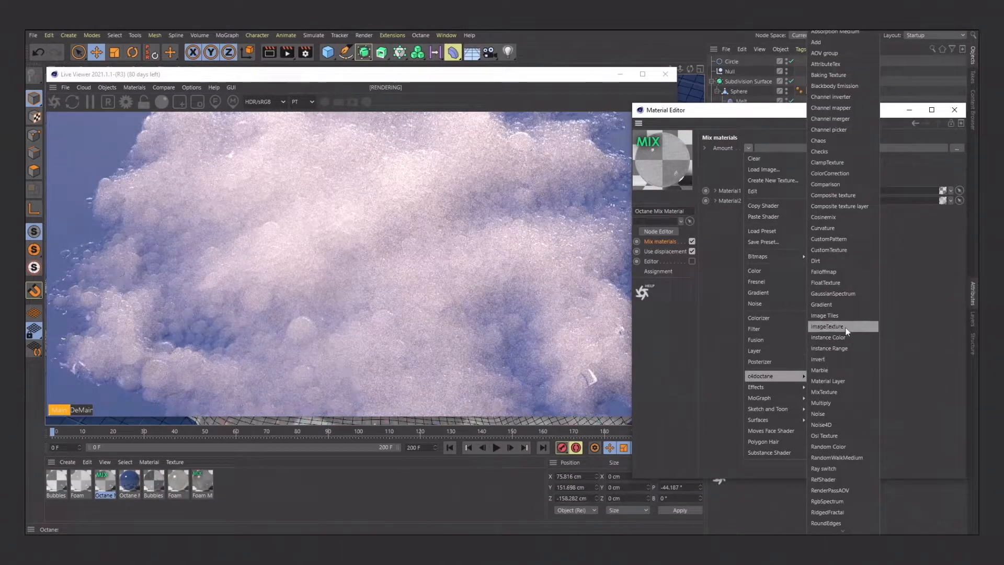
{"action": "left_click", "coordinate": [844, 306]}
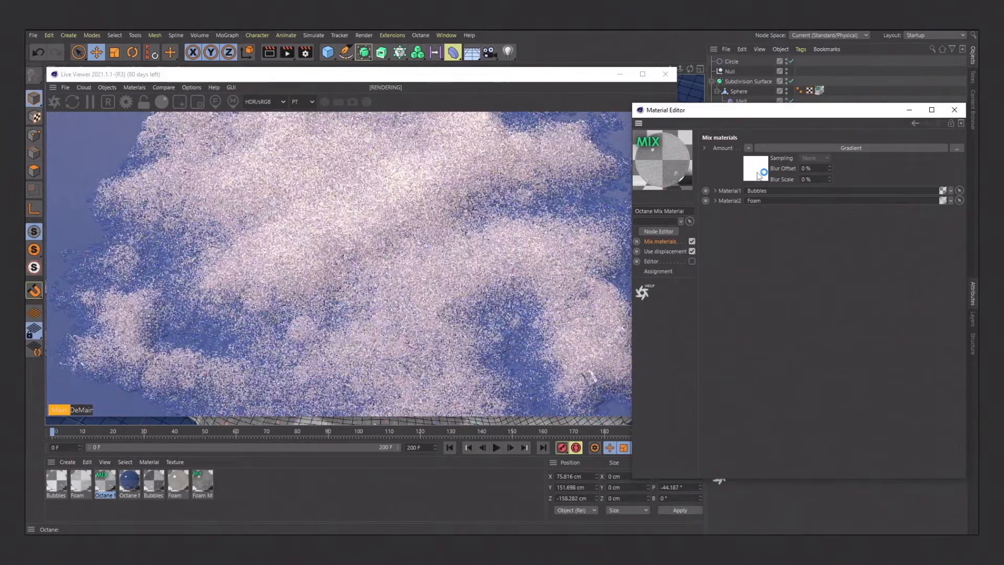
{"action": "left_click", "coordinate": [760, 175]}
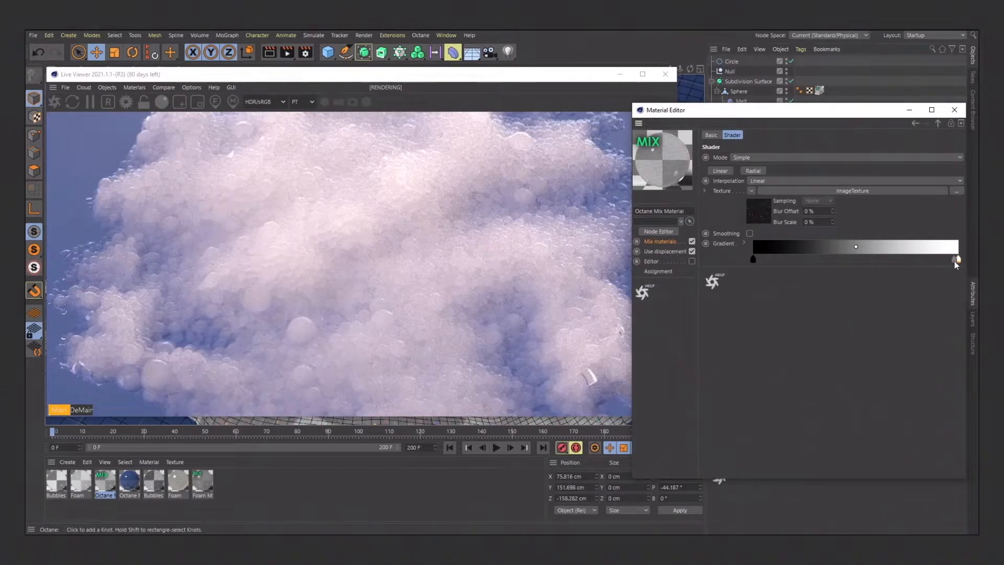
Tighten the gradient's black-to-white transition at the dark end, placing the white knot at about 1.3 %
{"action": "left_click_drag", "start_coordinate": [959, 258], "coordinate": [761, 258]}
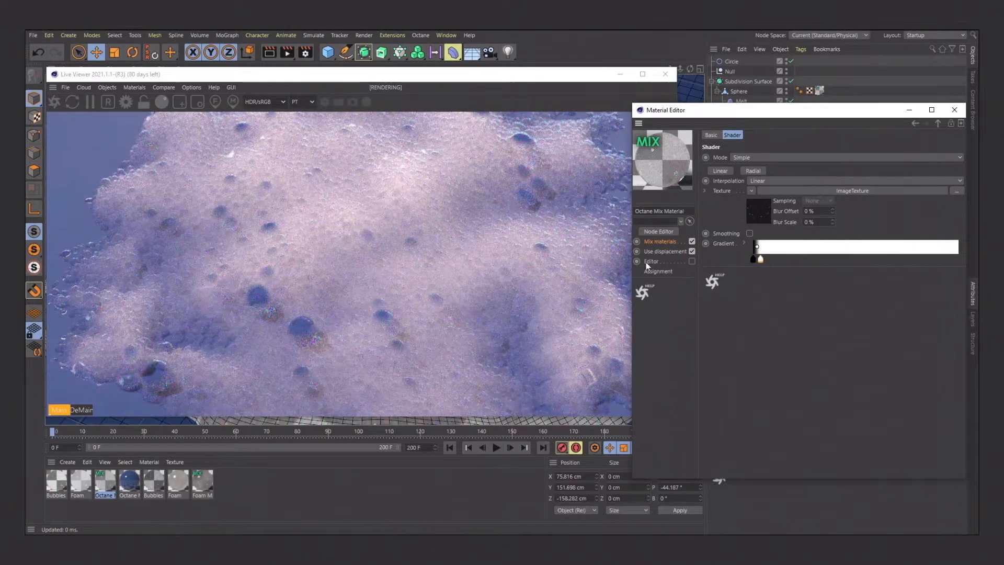
{"action": "mouse_move", "coordinate": [762, 259]}
{"action": "left_mouse_down"}
{"action": "mouse_move", "coordinate": [812, 259]}
{"action": "mouse_move", "coordinate": [760, 259]}
{"action": "left_mouse_up"}
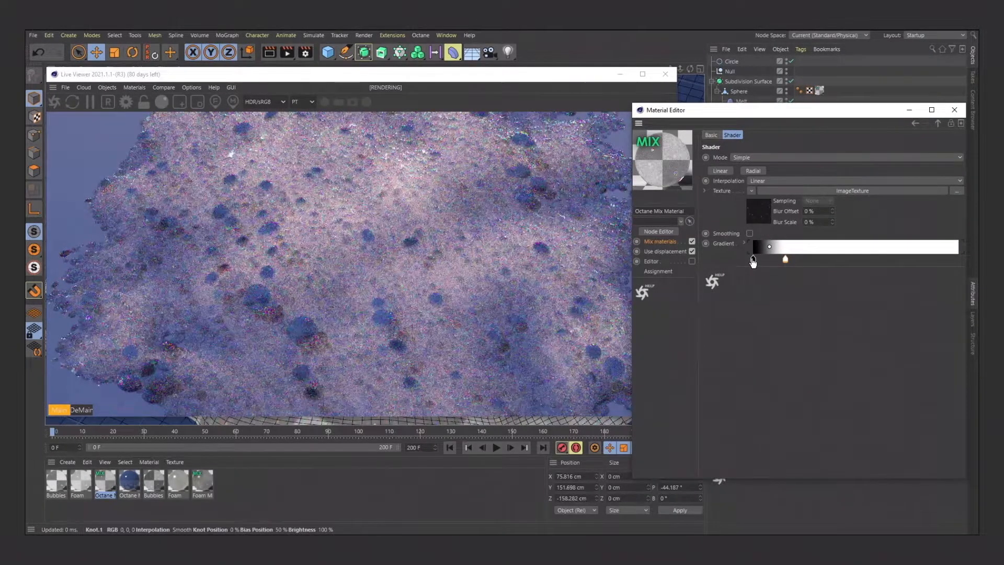
{"action": "left_click_drag", "start_coordinate": [785, 260], "coordinate": [774, 264]}
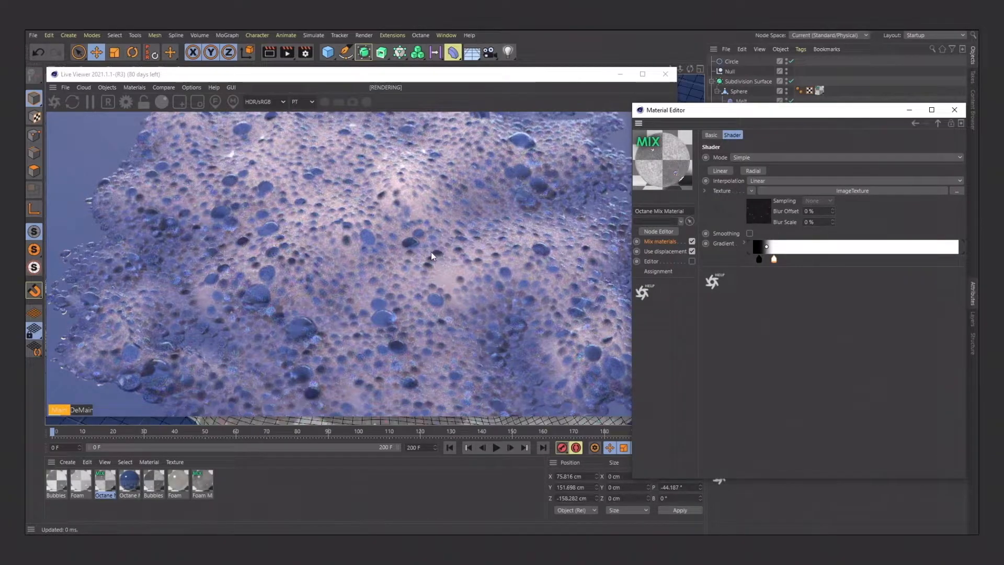
Darken the gradient's white knot to light grey and shift it slightly closer to the black knot
{"action": "mouse_move", "coordinate": [776, 264]}
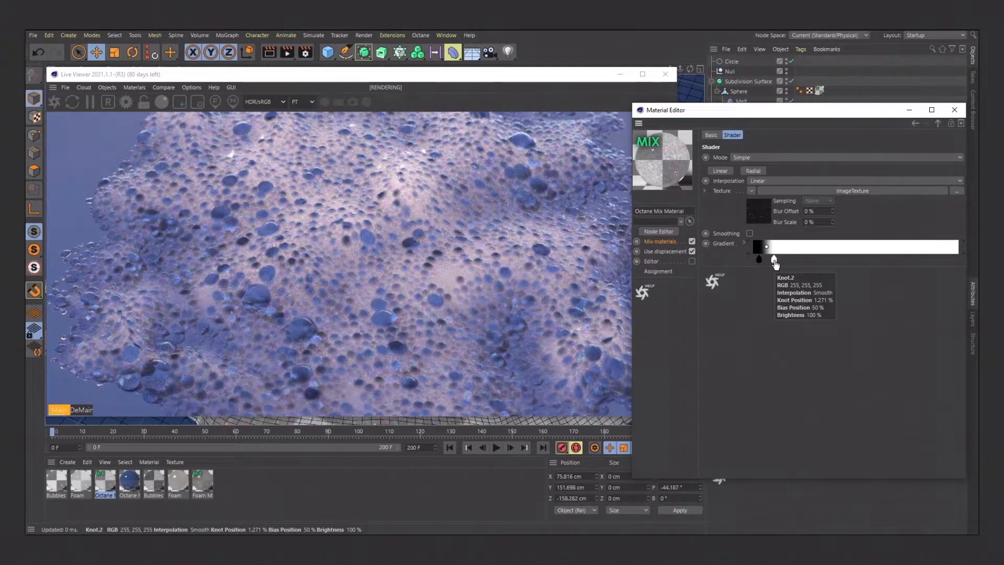
{"action": "double_click", "coordinate": [775, 260]}
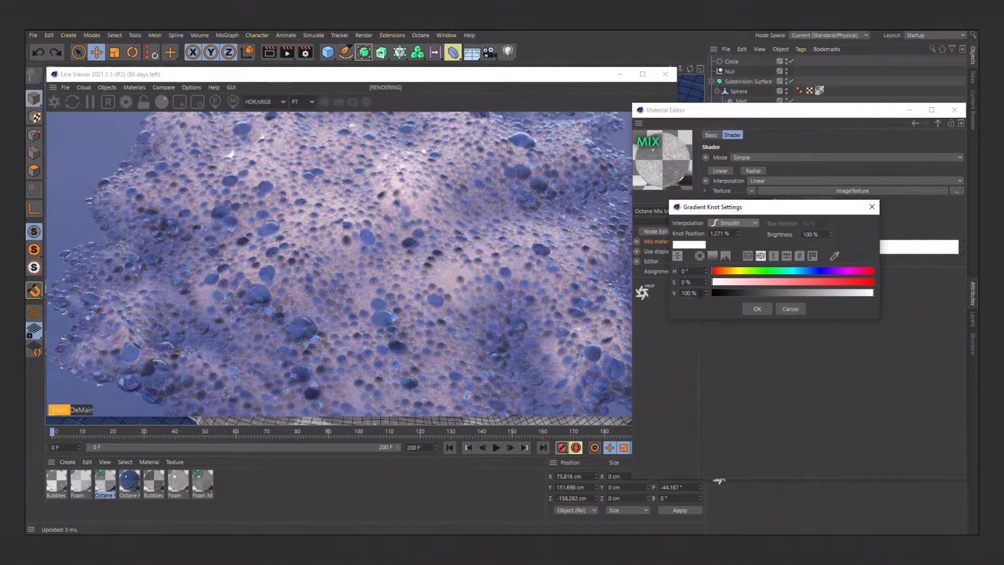
{"action": "left_click_drag", "start_coordinate": [699, 294], "coordinate": [680, 295]}
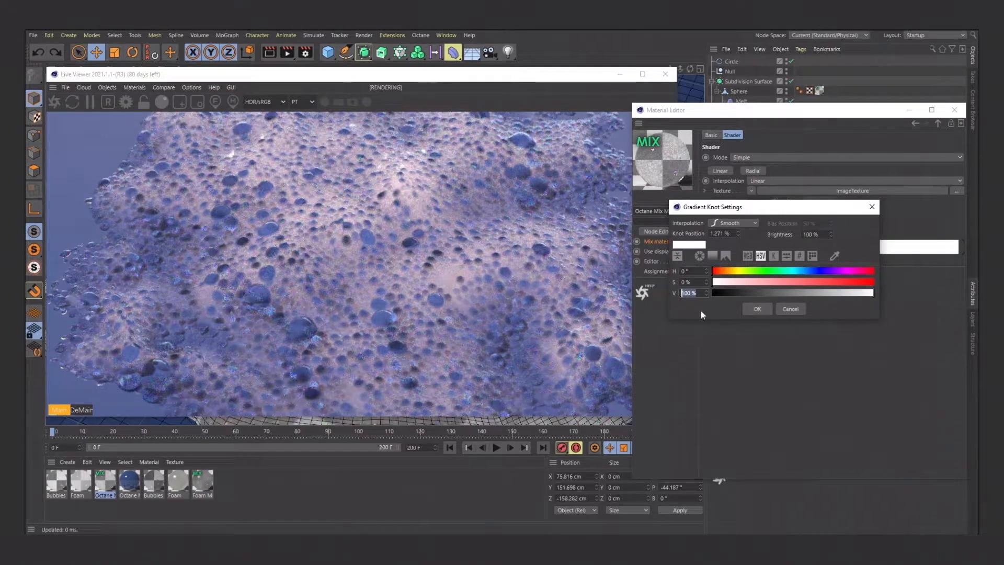
{"action": "left_click", "coordinate": [756, 309]}
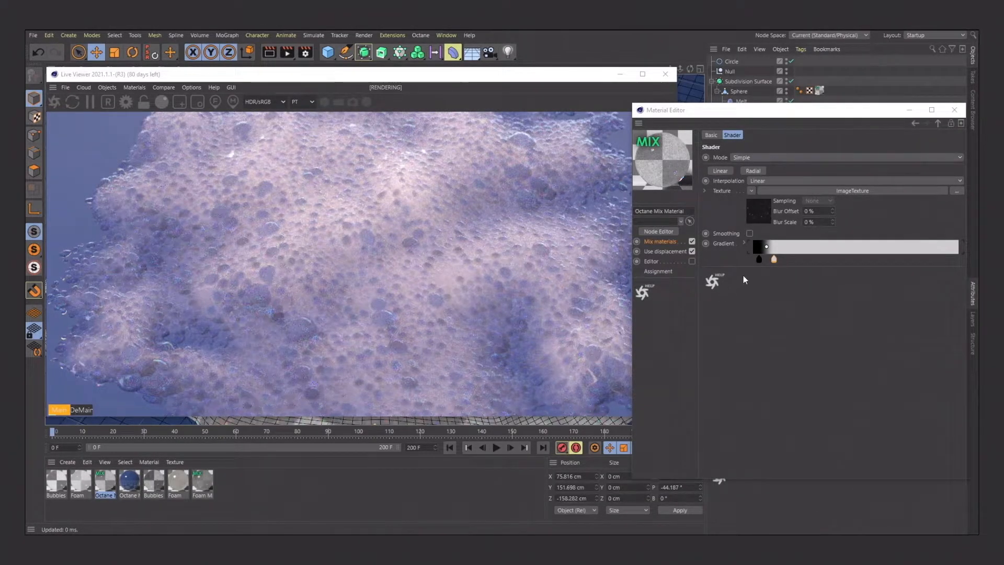
{"action": "left_click", "coordinate": [772, 258]}
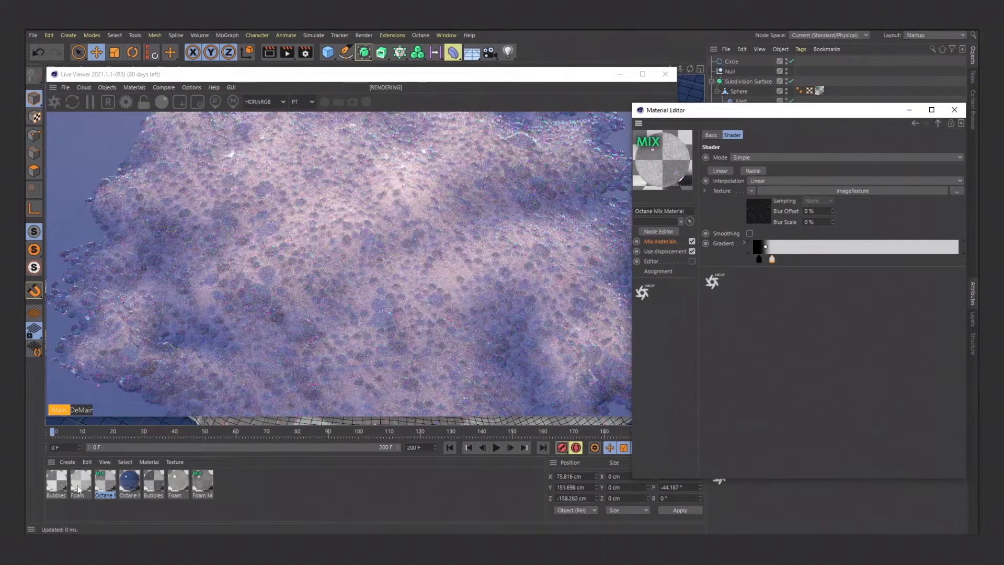
Set the Foam material's dispersion coefficient to 0.001 and its roughness float to 0.2, and put the material editor away
{"action": "left_click", "coordinate": [79, 487]}
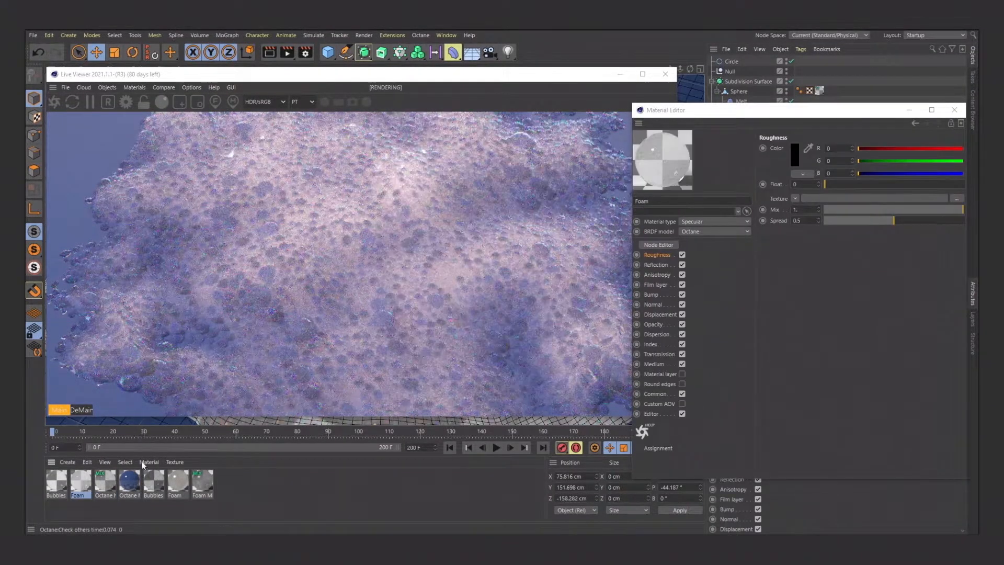
{"action": "left_click", "coordinate": [657, 335]}
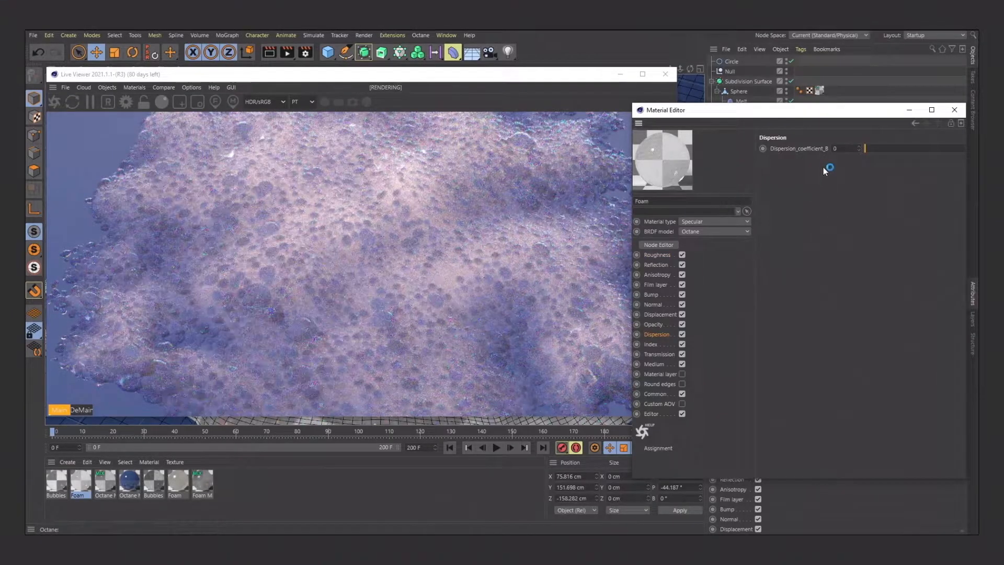
{"action": "left_click", "coordinate": [864, 148]}
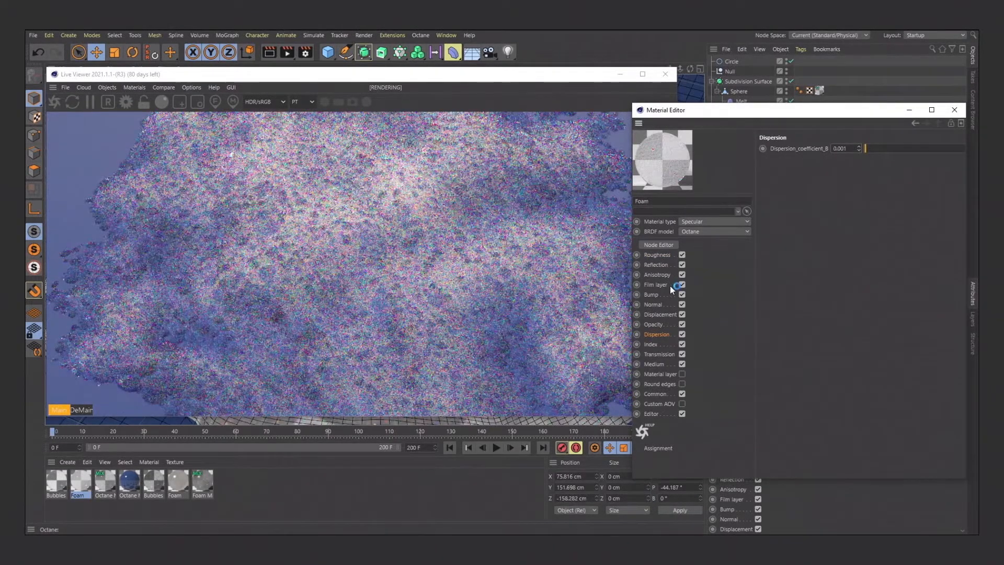
{"action": "left_click", "coordinate": [658, 255]}
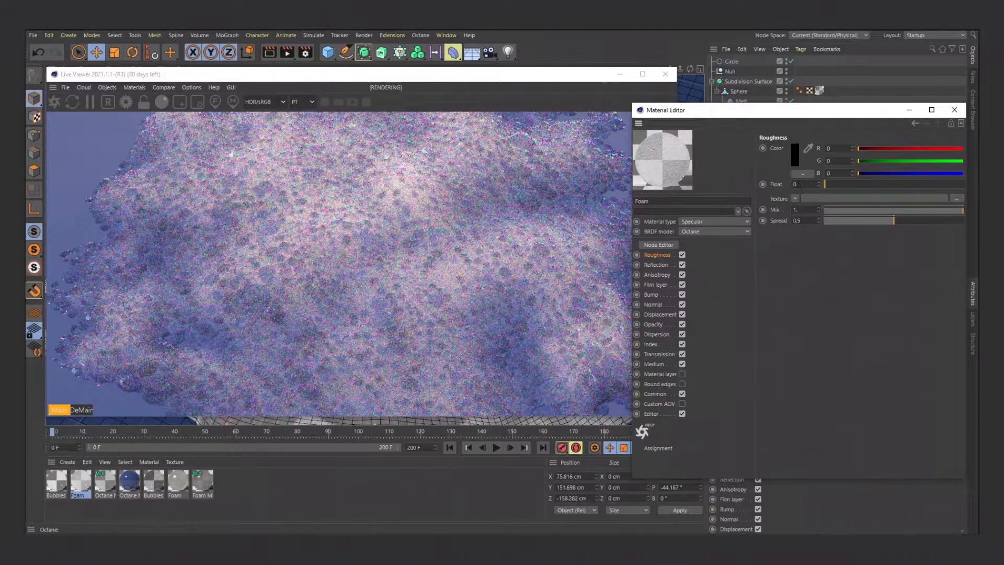
{"action": "type", "text": ".2"}
{"action": "key", "text": "Return"}
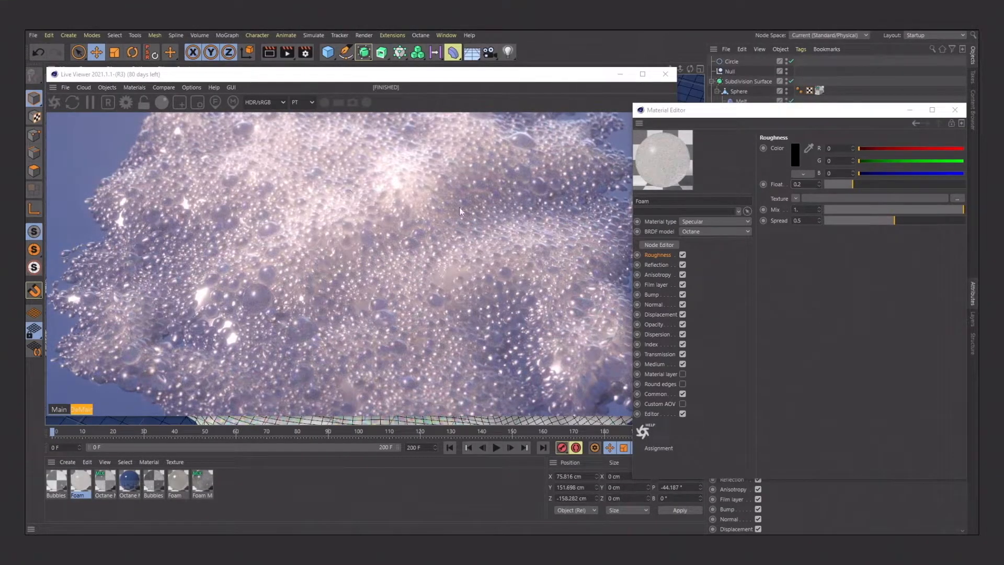
{"action": "left_click", "coordinate": [909, 110]}
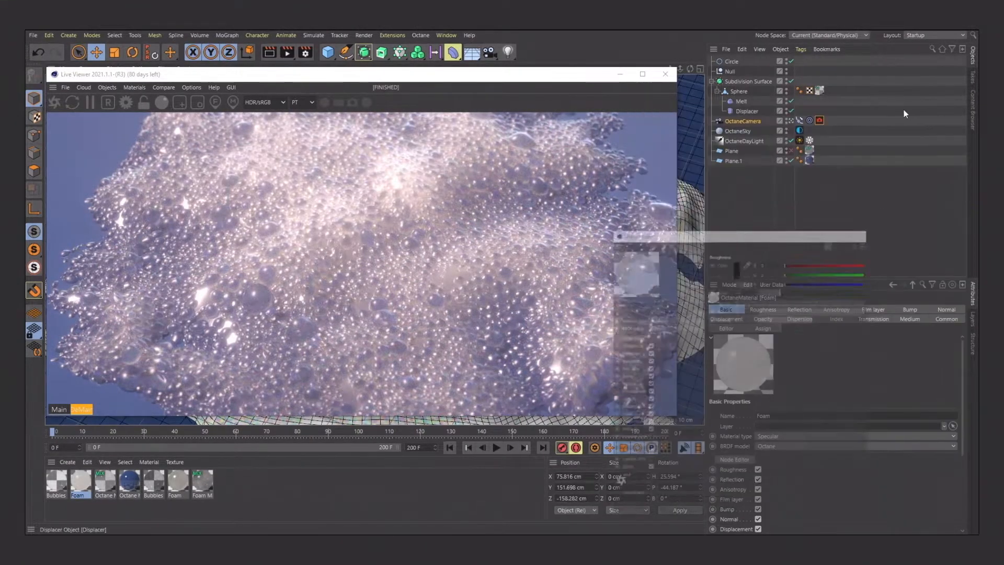
Fine-tune the bloom power in the Octane camera tag's post processing and set the cutoff to 0.27
{"action": "left_click", "coordinate": [820, 120]}
{"action": "left_click_drag", "start_coordinate": [950, 351], "coordinate": [933, 353]}
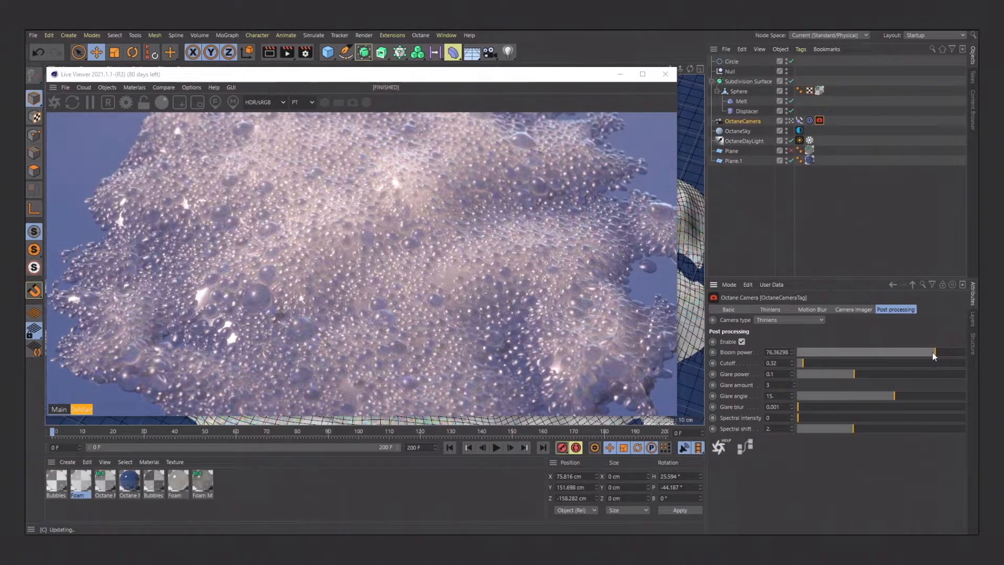
{"action": "left_click_drag", "start_coordinate": [792, 362], "coordinate": [792, 360]}
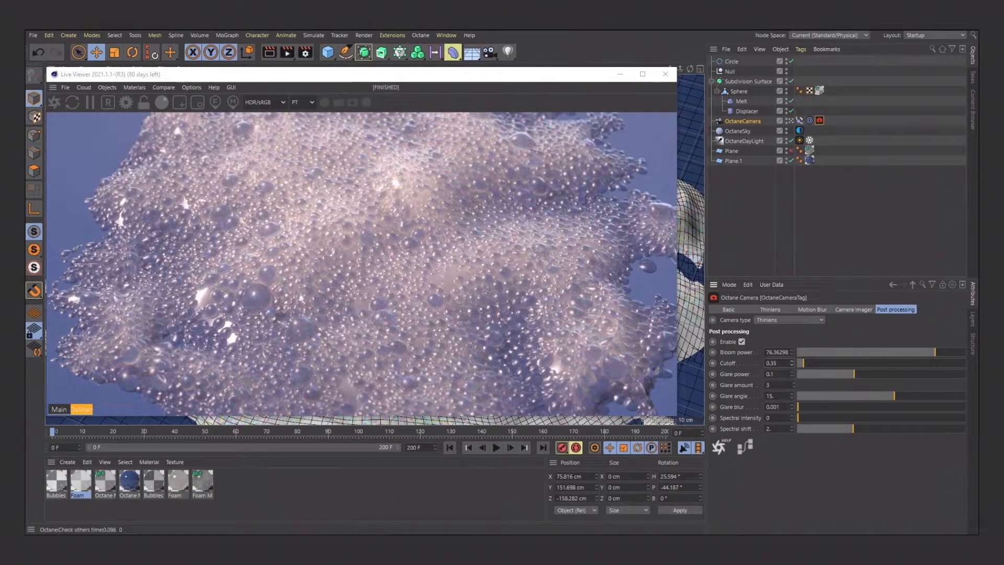
{"action": "left_click_drag", "start_coordinate": [942, 351], "coordinate": [954, 350]}
{"action": "left_click_drag", "start_coordinate": [792, 362], "coordinate": [792, 366]}
{"action": "left_click_drag", "start_coordinate": [958, 351], "coordinate": [948, 354]}
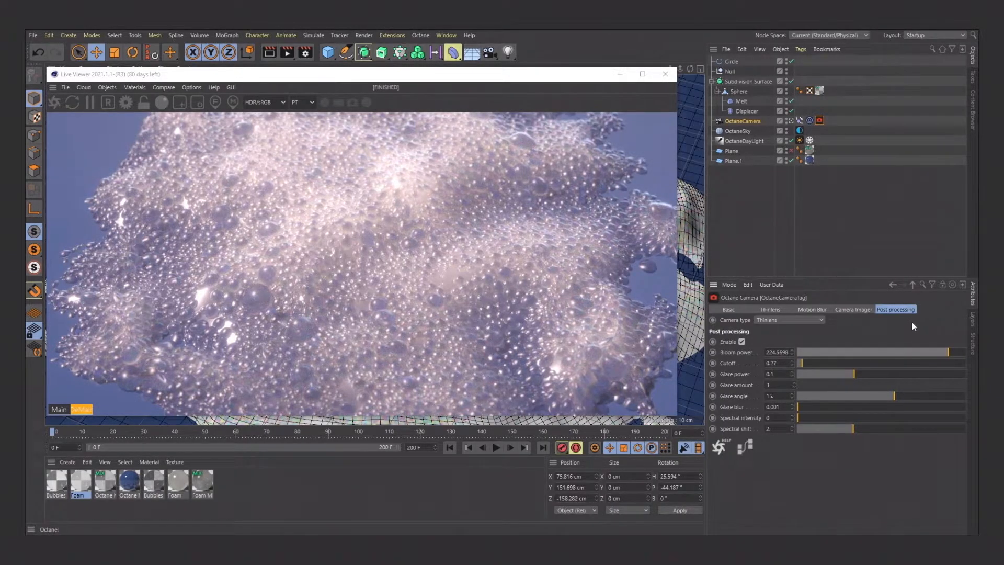
{"action": "left_click_drag", "start_coordinate": [948, 352], "coordinate": [943, 354]}
Lower the hot pixel removal in the Octane camera tag's camera imager settings to about 0.37
{"action": "left_click", "coordinate": [851, 309]}
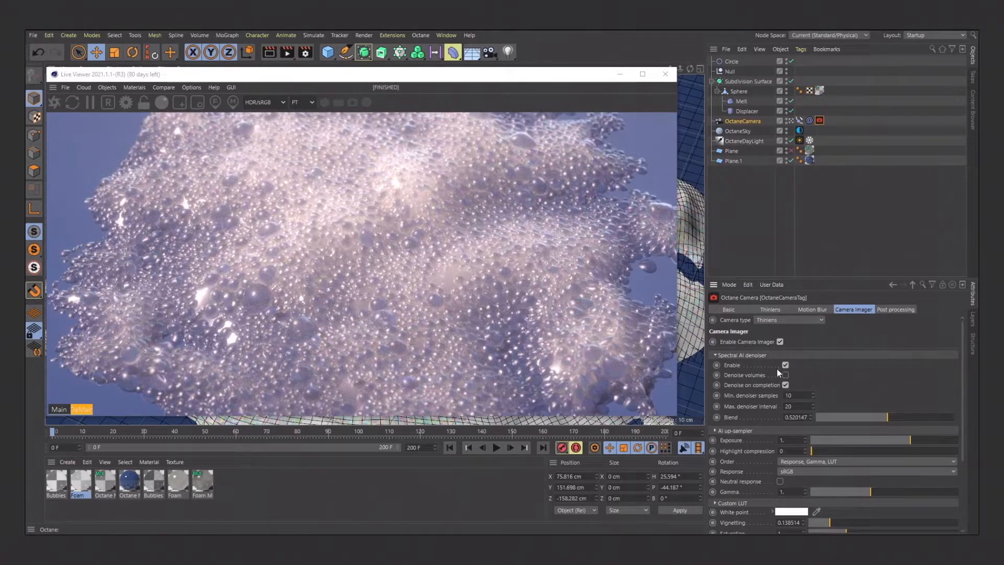
{"action": "left_click_drag", "start_coordinate": [961, 343], "coordinate": [968, 412]}
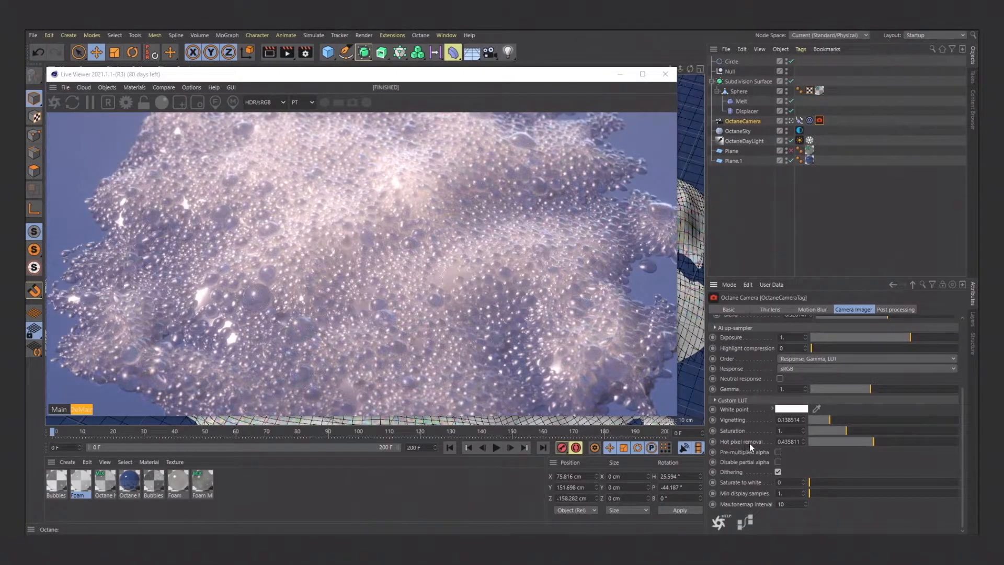
{"action": "left_click", "coordinate": [882, 442]}
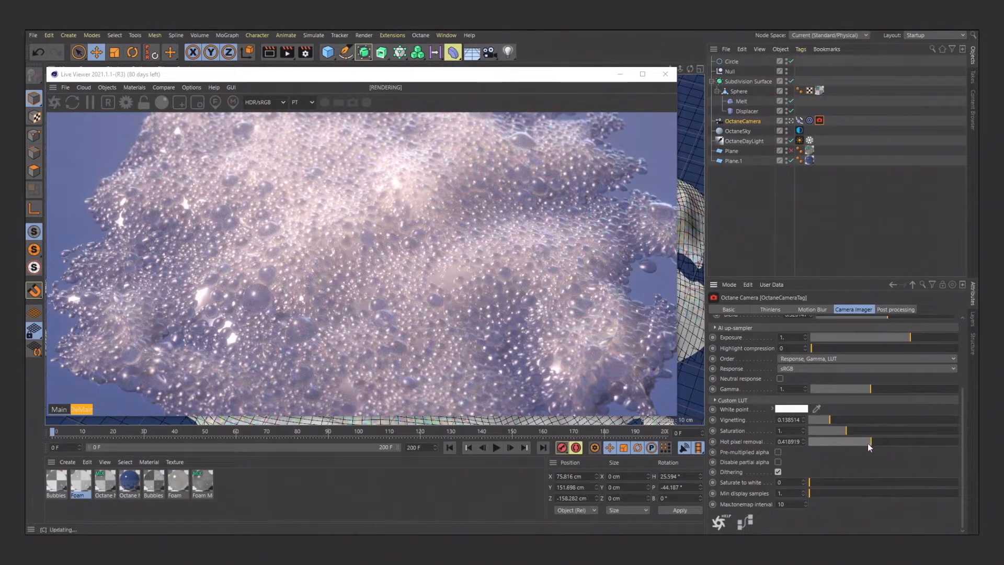
{"action": "left_click_drag", "start_coordinate": [878, 446], "coordinate": [863, 445]}
Review the path tracing kernel parameters in the Octane render settings and close the window
{"action": "left_click", "coordinate": [125, 103]}
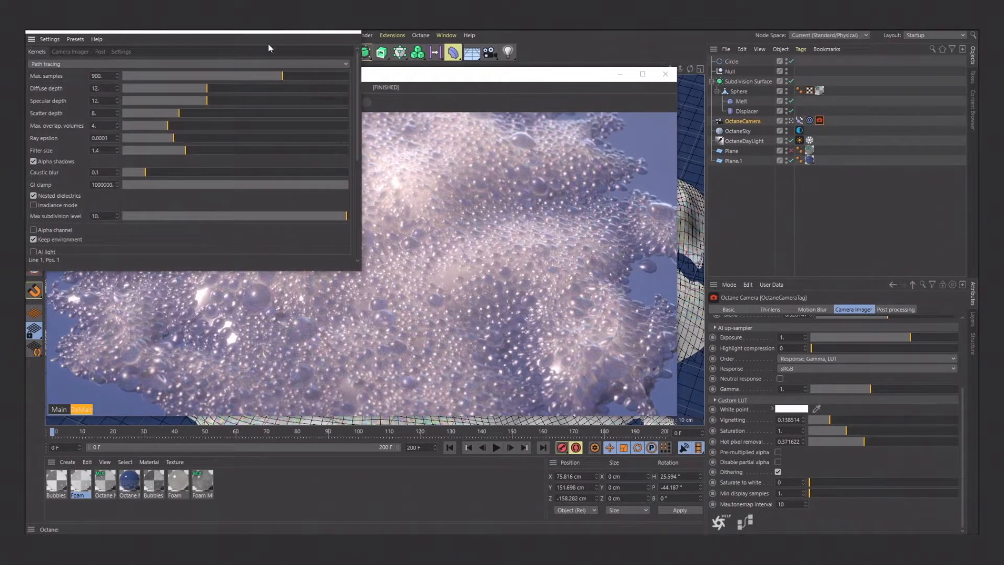
{"action": "left_click_drag", "start_coordinate": [260, 32], "coordinate": [472, 168]}
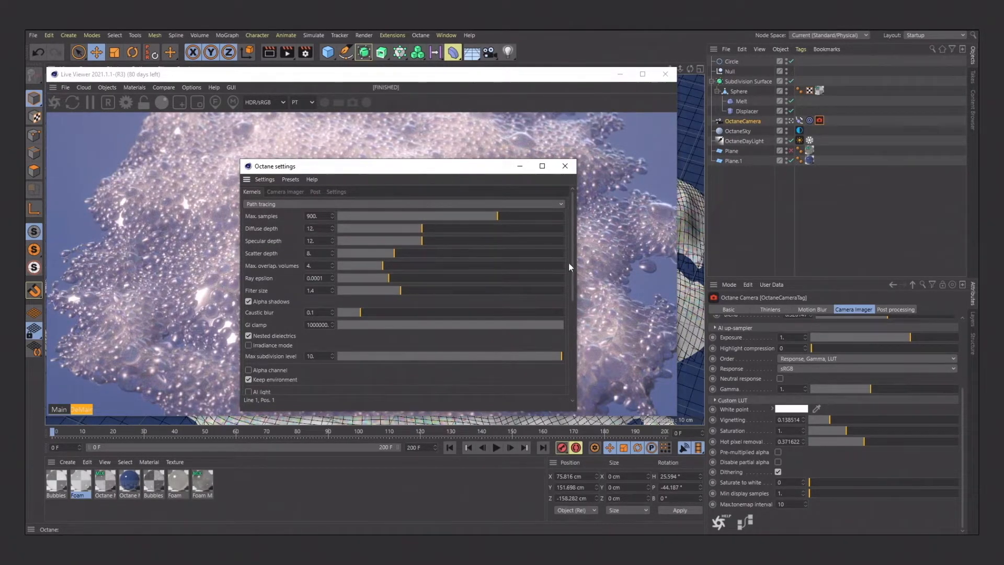
{"action": "left_click_drag", "start_coordinate": [572, 263], "coordinate": [576, 335]}
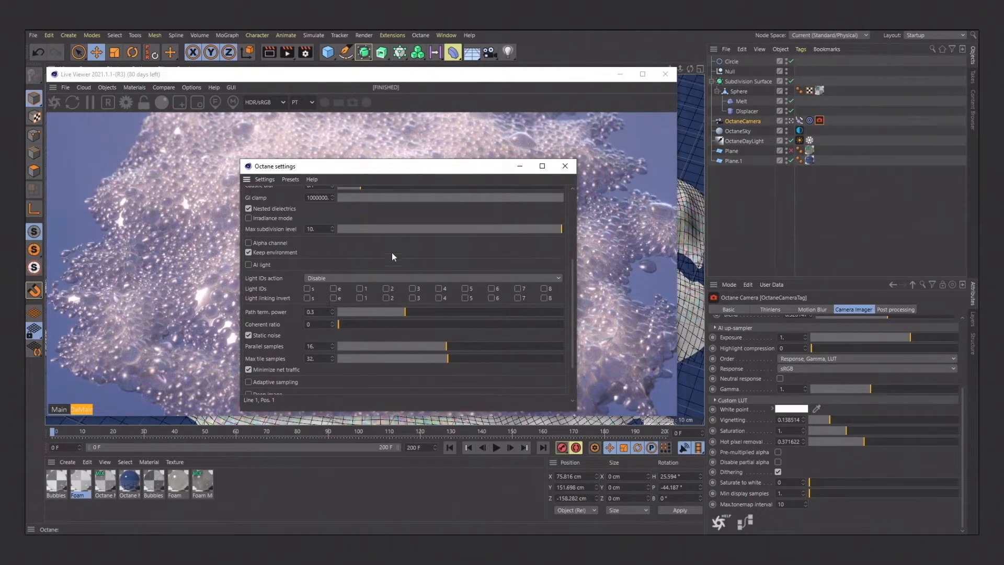
{"action": "left_click", "coordinate": [563, 169]}
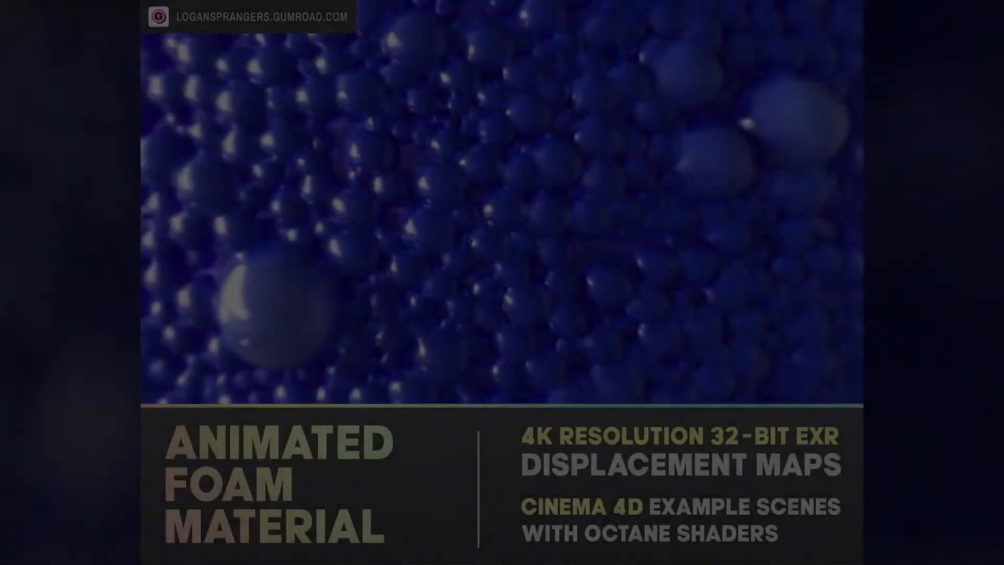